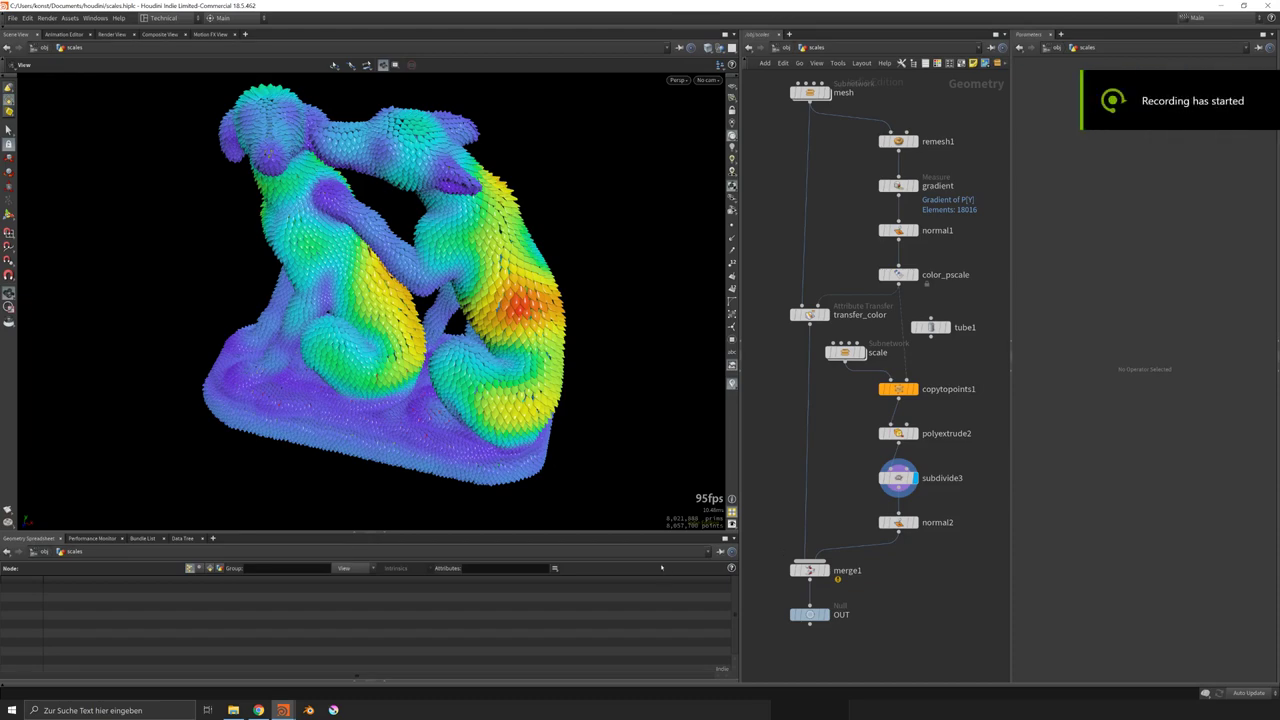
Step: Set the viewport shading to Smooth Wire Shaded and inspect the scale geometry up close
scroll(500, 246, "up", 5)
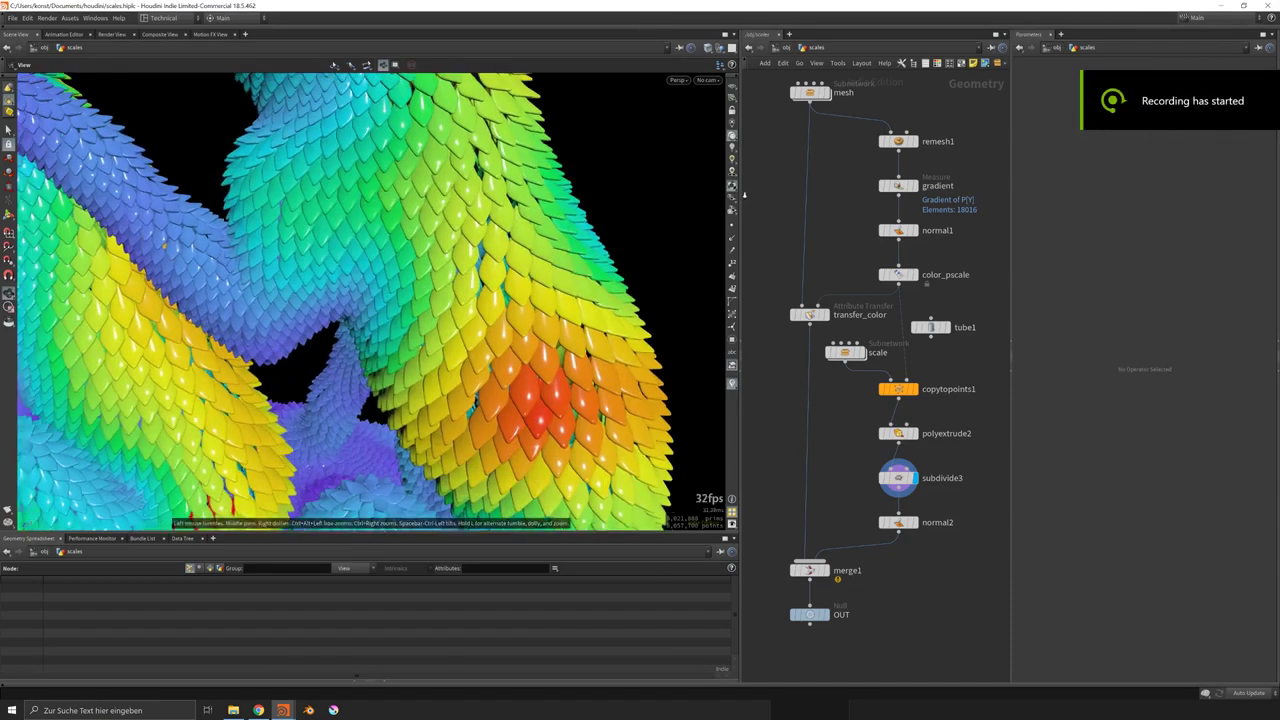
left_click(708, 49)
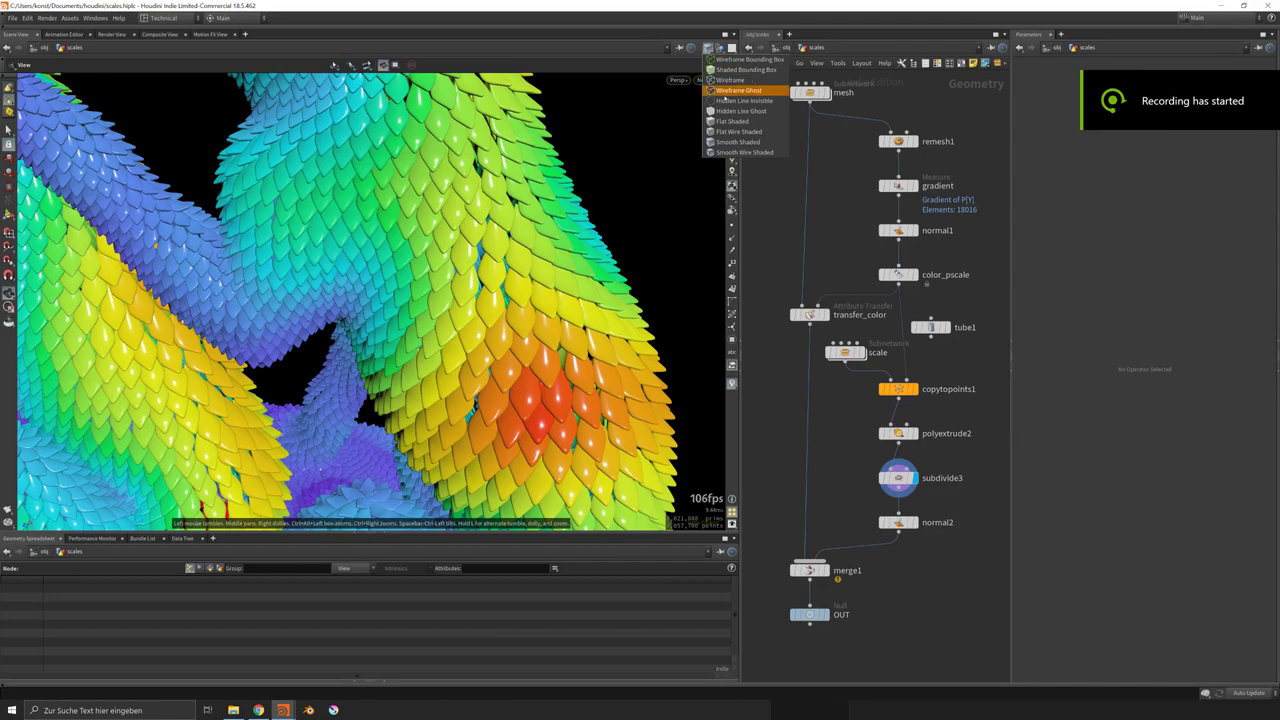
left_click(747, 153)
scroll(637, 218, "up", 4)
left_click_drag(637, 217, 438, 294)
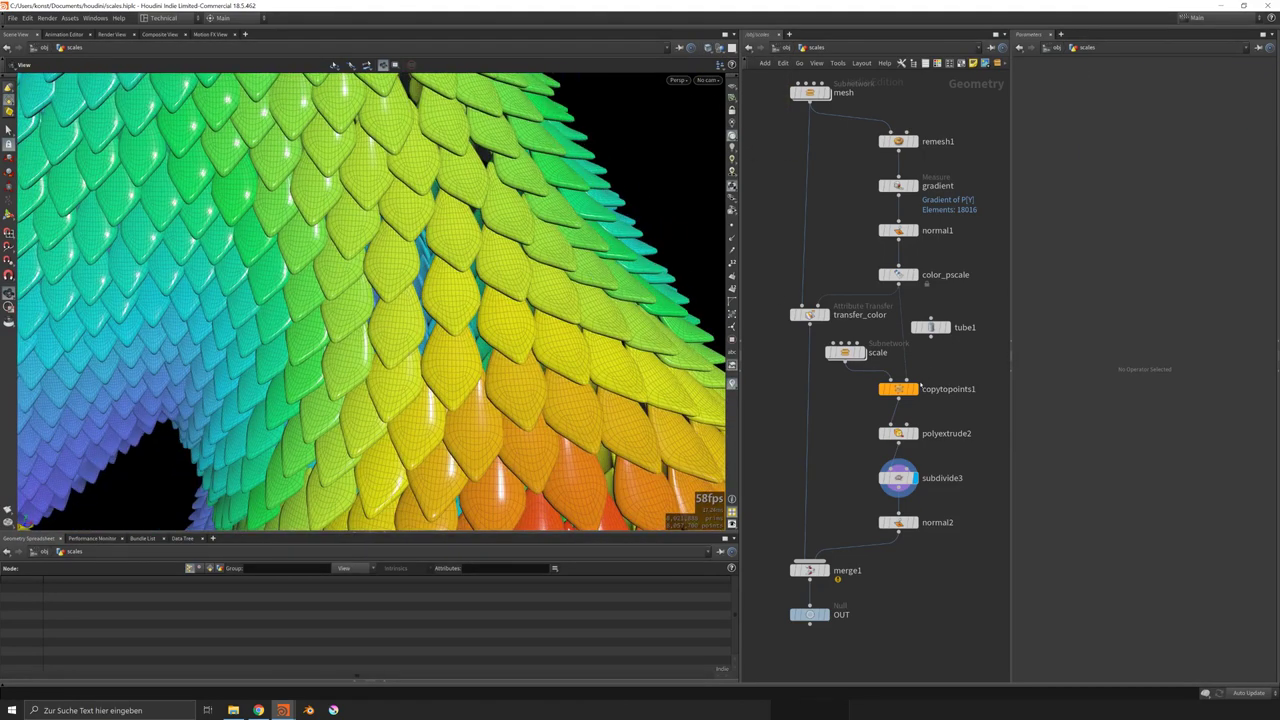
scroll(432, 290, "up", 3)
mouse_move(432, 290)
left_mouse_down()
mouse_move(401, 194)
mouse_move(405, 243)
mouse_move(452, 289)
left_mouse_up()
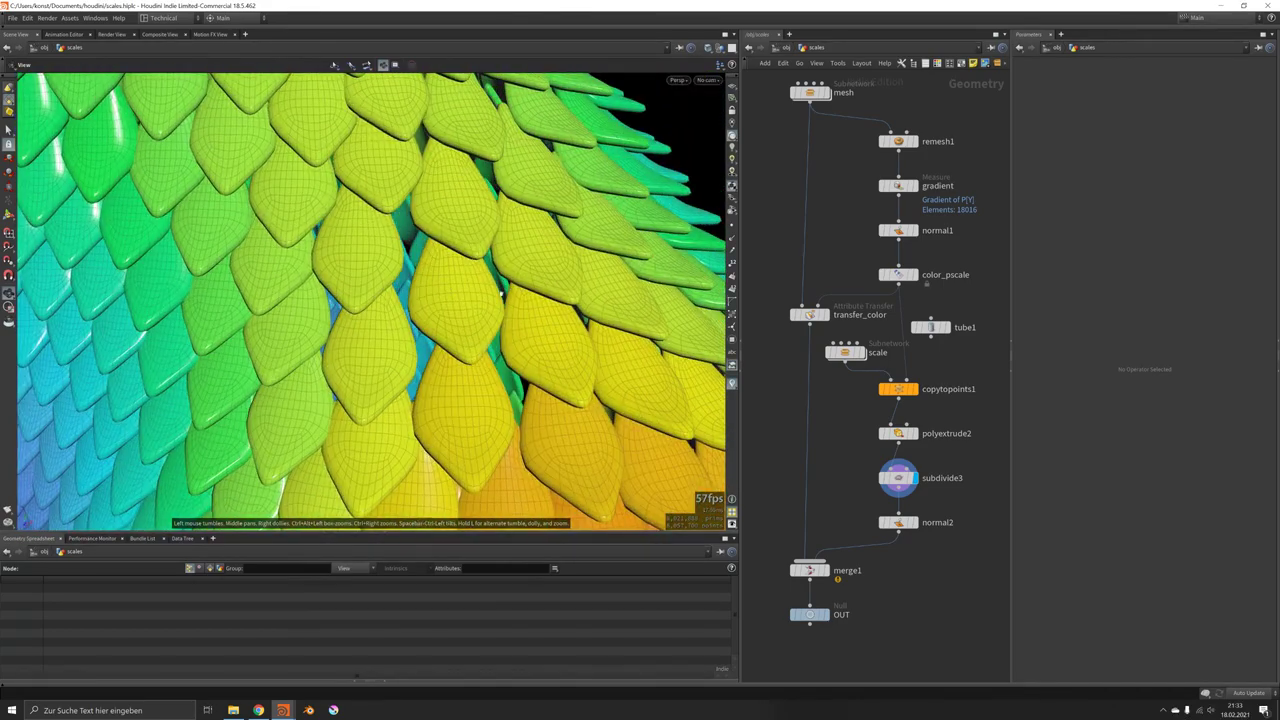
Step: Display copytopoints1 and connect tube1 to its first input in place of the scale subnetwork, inspecting the copied cones
left_click(913, 389)
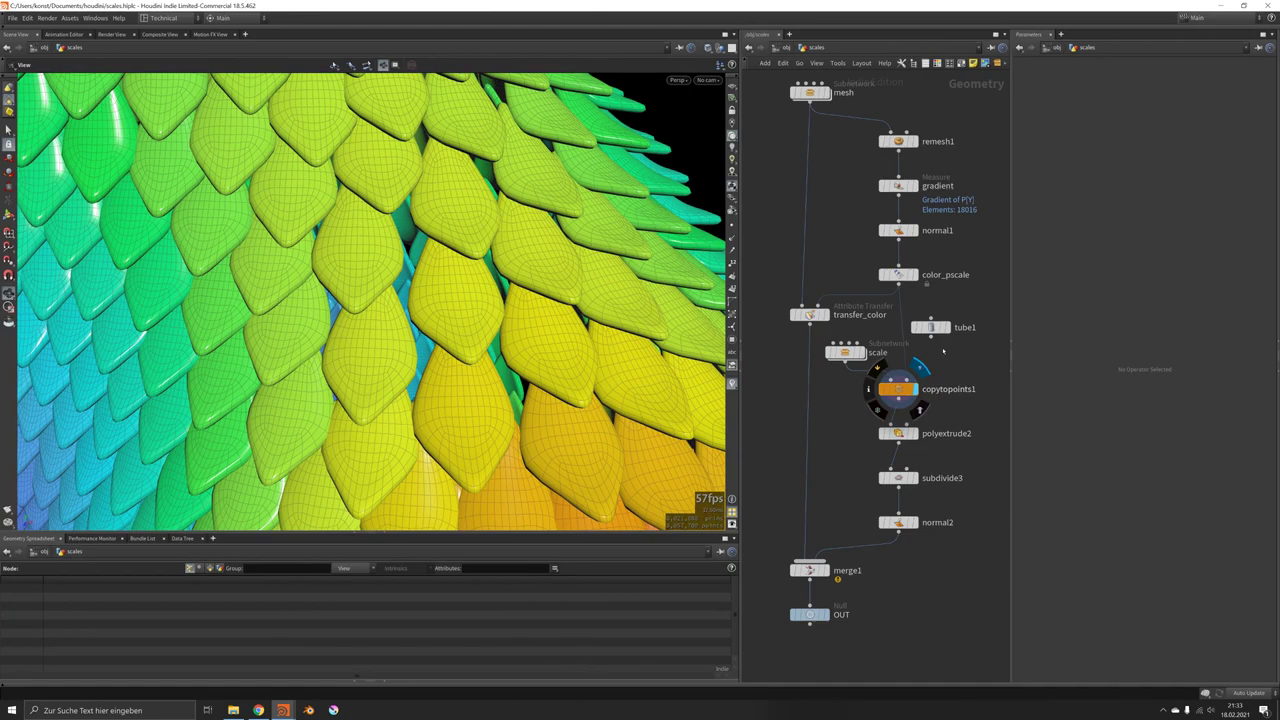
left_click_drag(931, 338, 891, 380)
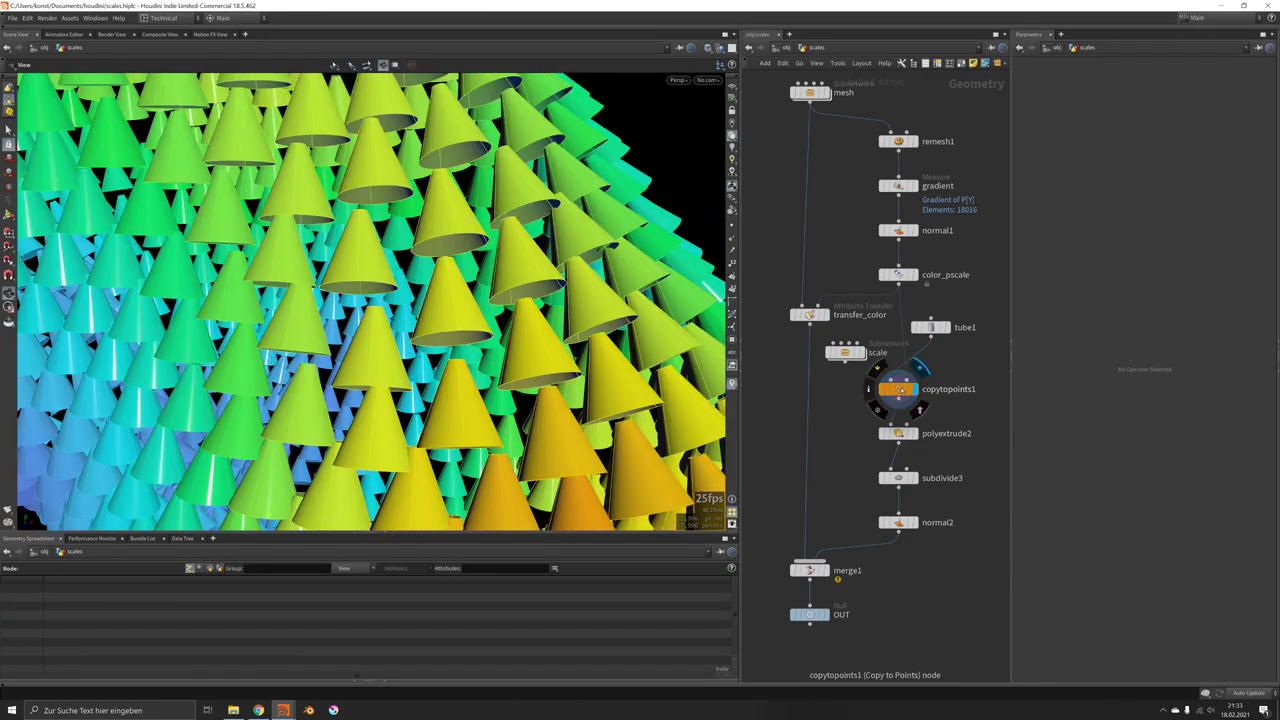
left_click(900, 390)
left_click_drag(546, 257, 595, 265)
scroll(575, 278, "down", 5)
left_click_drag(546, 313, 552, 256)
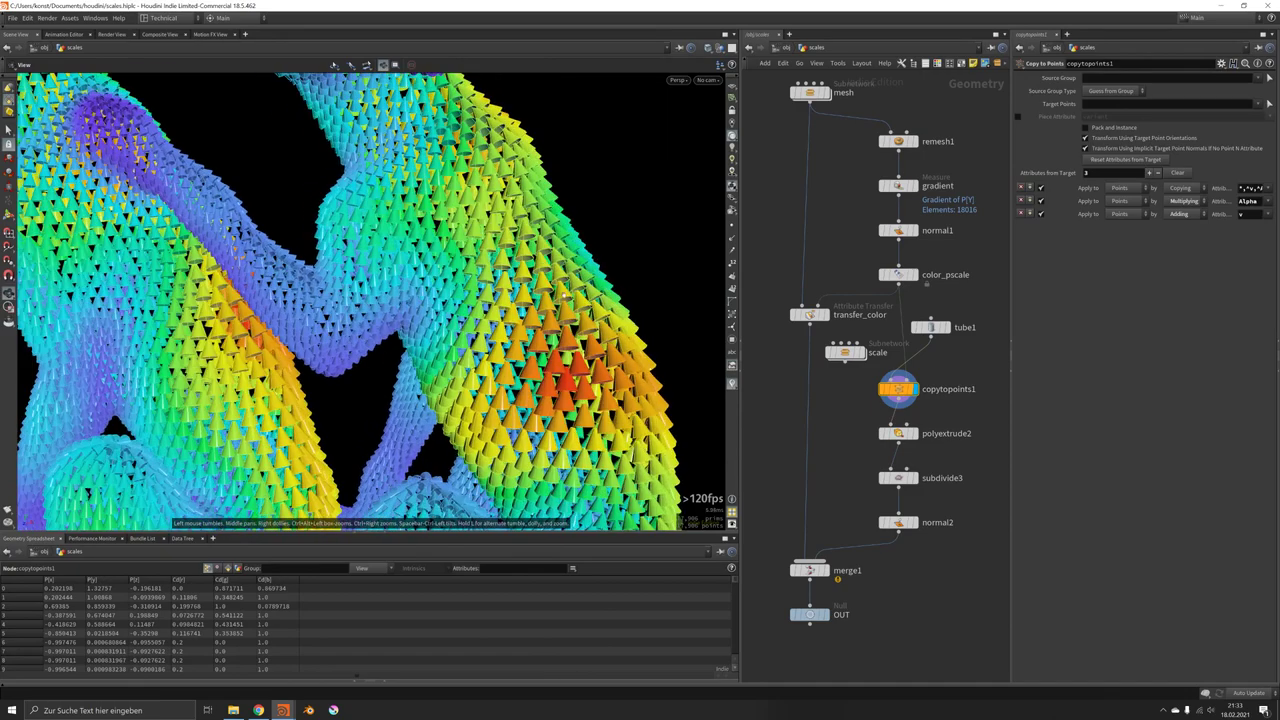
scroll(552, 256, "up", 5)
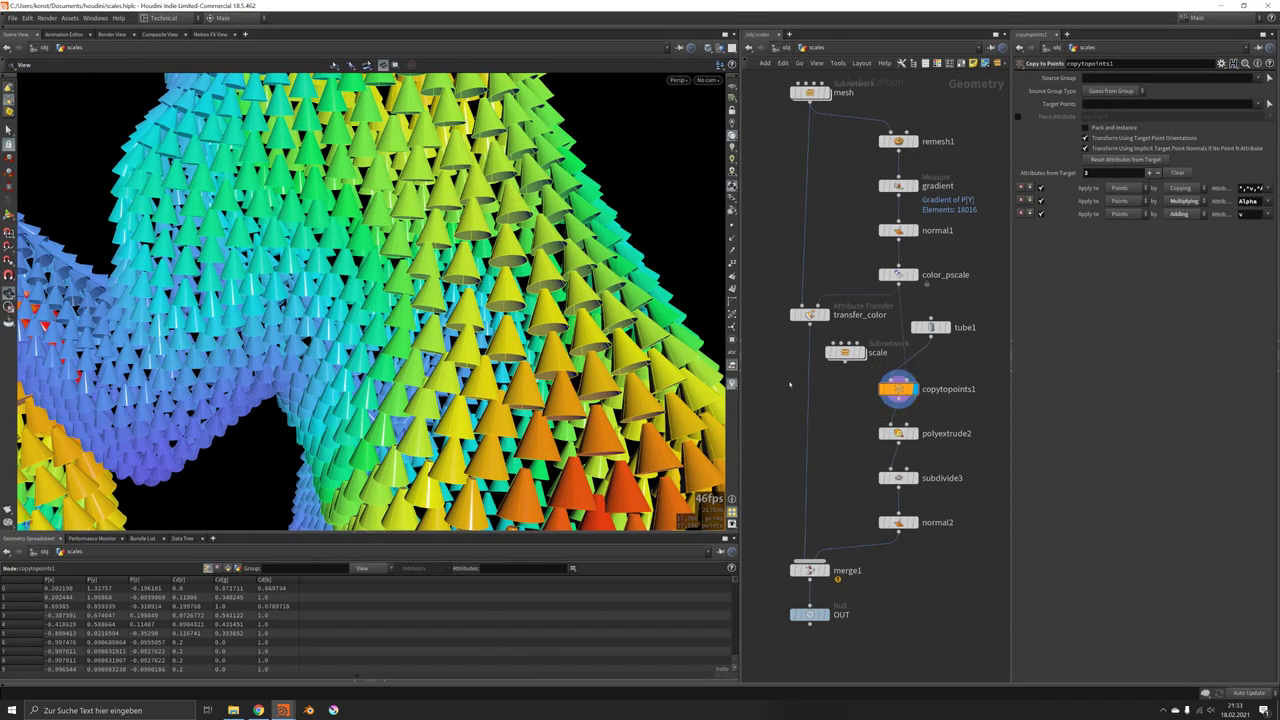
Step: Add a Subnetwork node beside the main node chain and rename it scale_el
middle_click_drag(759, 372, 797, 363)
key("Tab")
type("box")
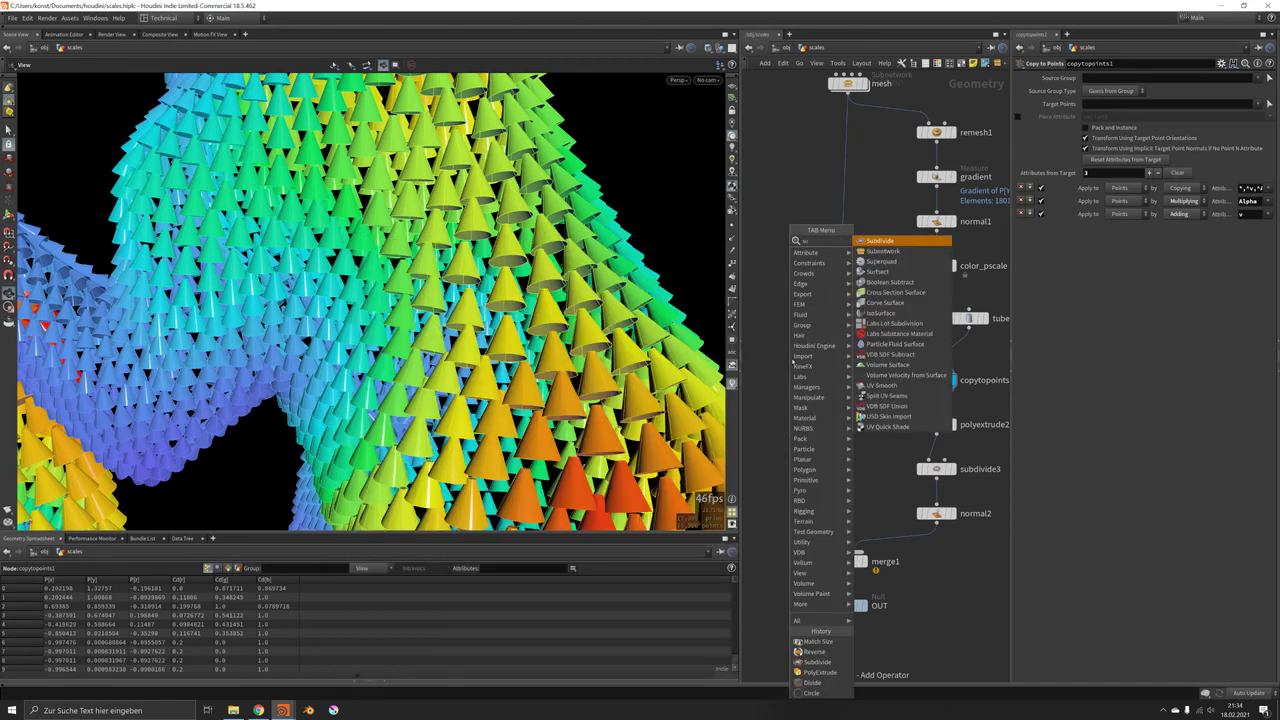
key("Return")
left_click(793, 362)
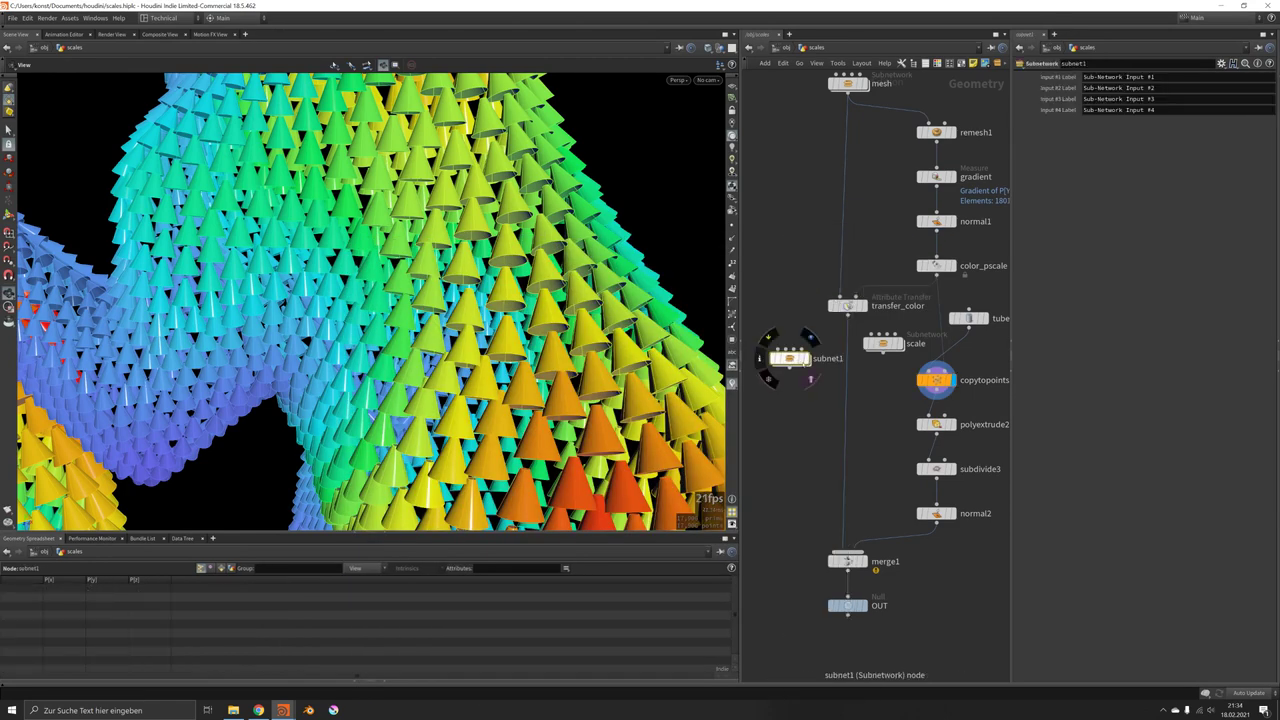
double_click(818, 360)
type("s")
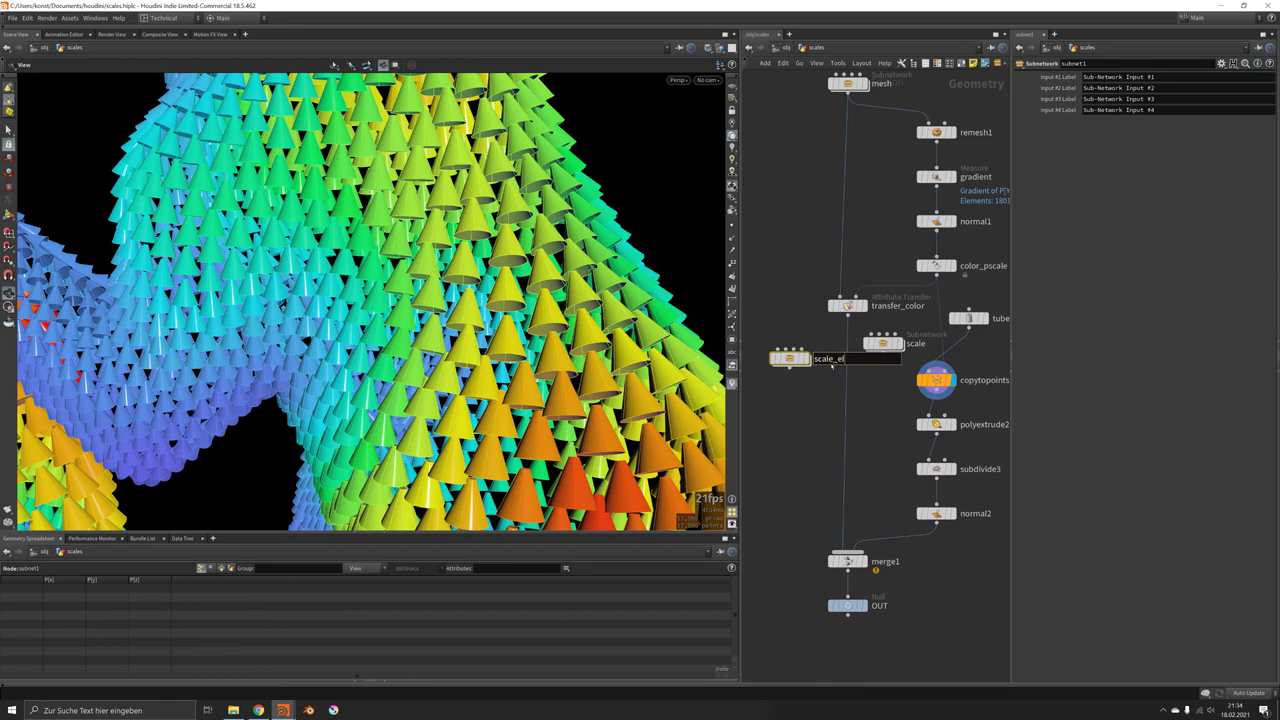
type("cale_el")
key("Return")
Step: Enter the scale_el subnetwork and add a Circle node
double_click(790, 358)
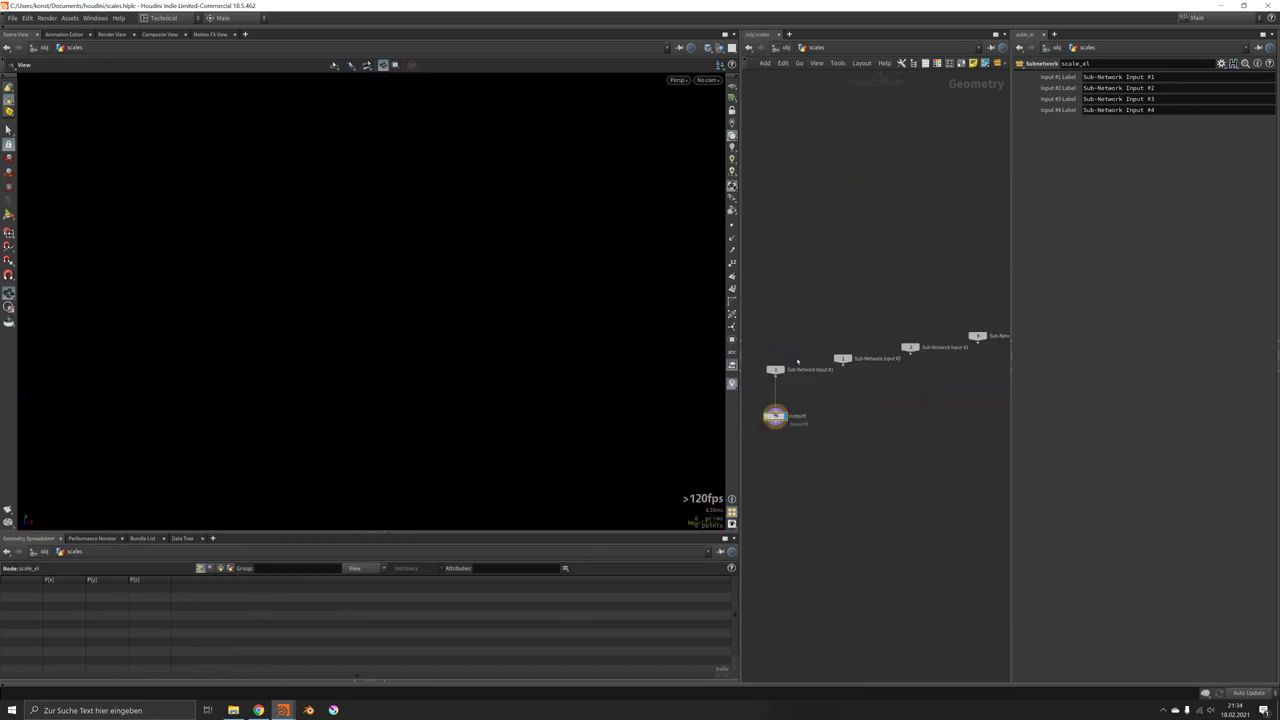
key("Tab")
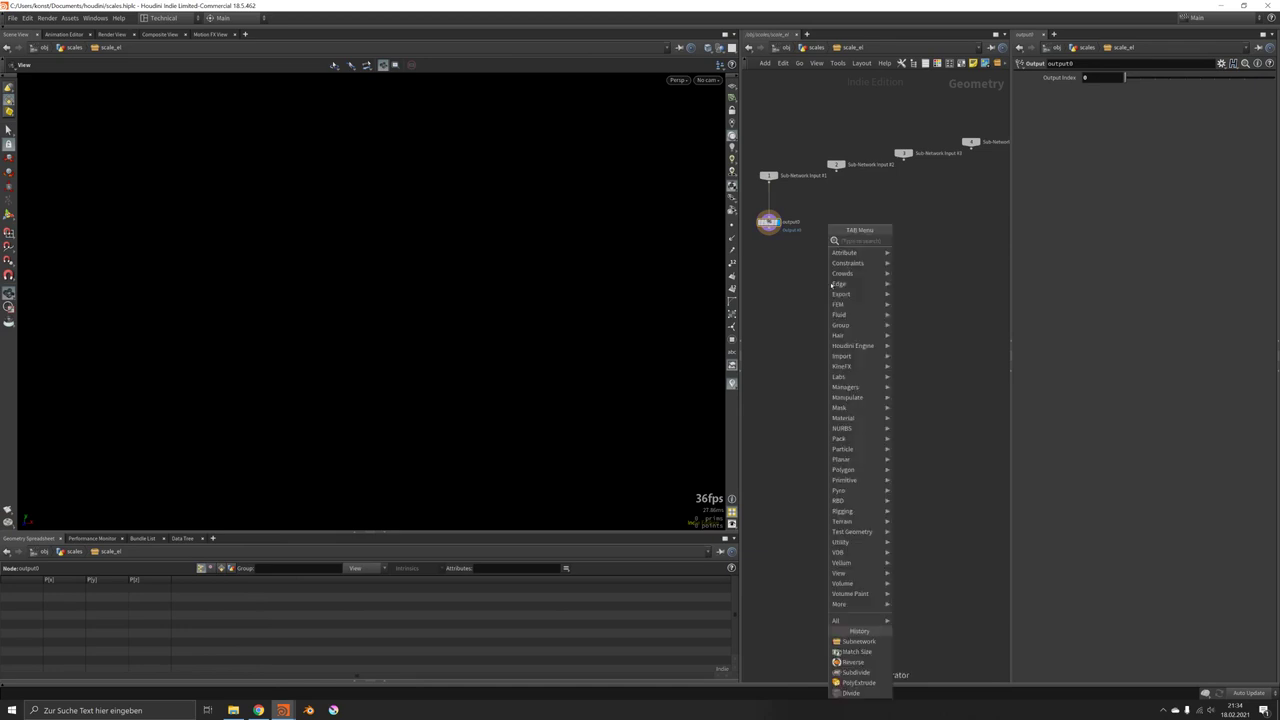
type("cir")
key("Return")
left_click(830, 284)
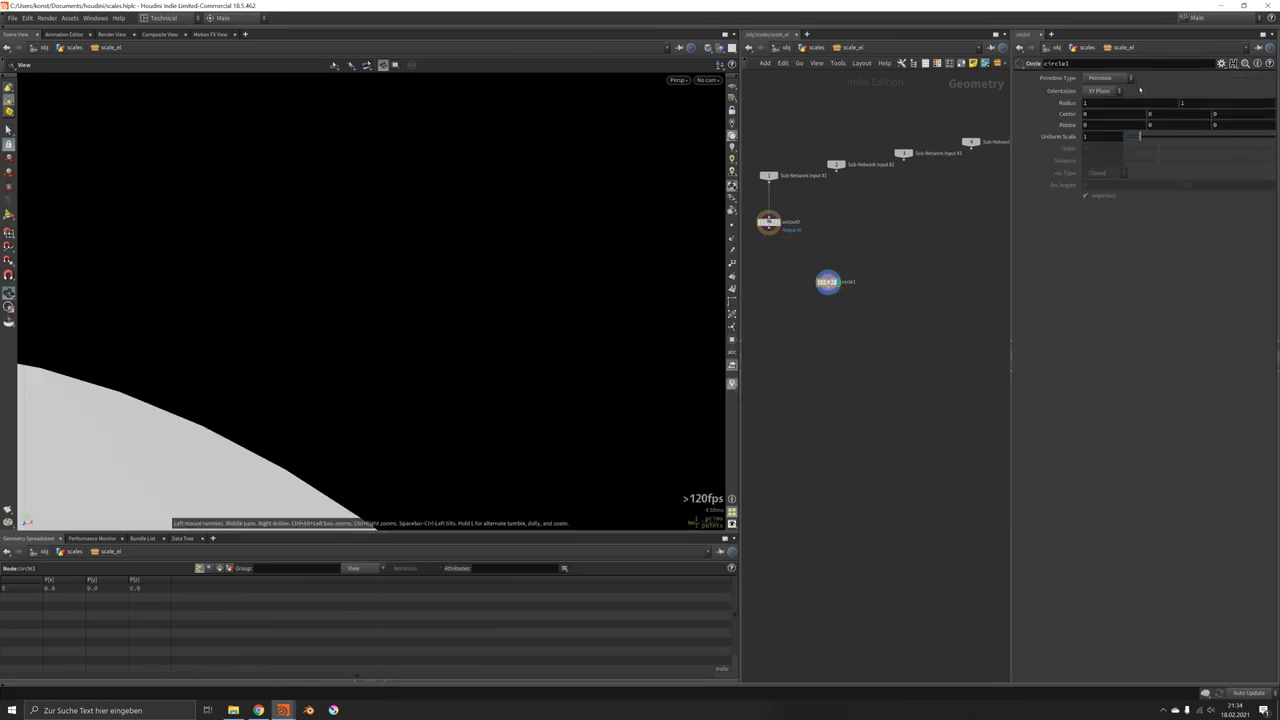
Step: Set the circle's primitive type to Polygon and its orientation to ZX Plane
left_click(1108, 78)
left_click(1097, 99)
key("h")
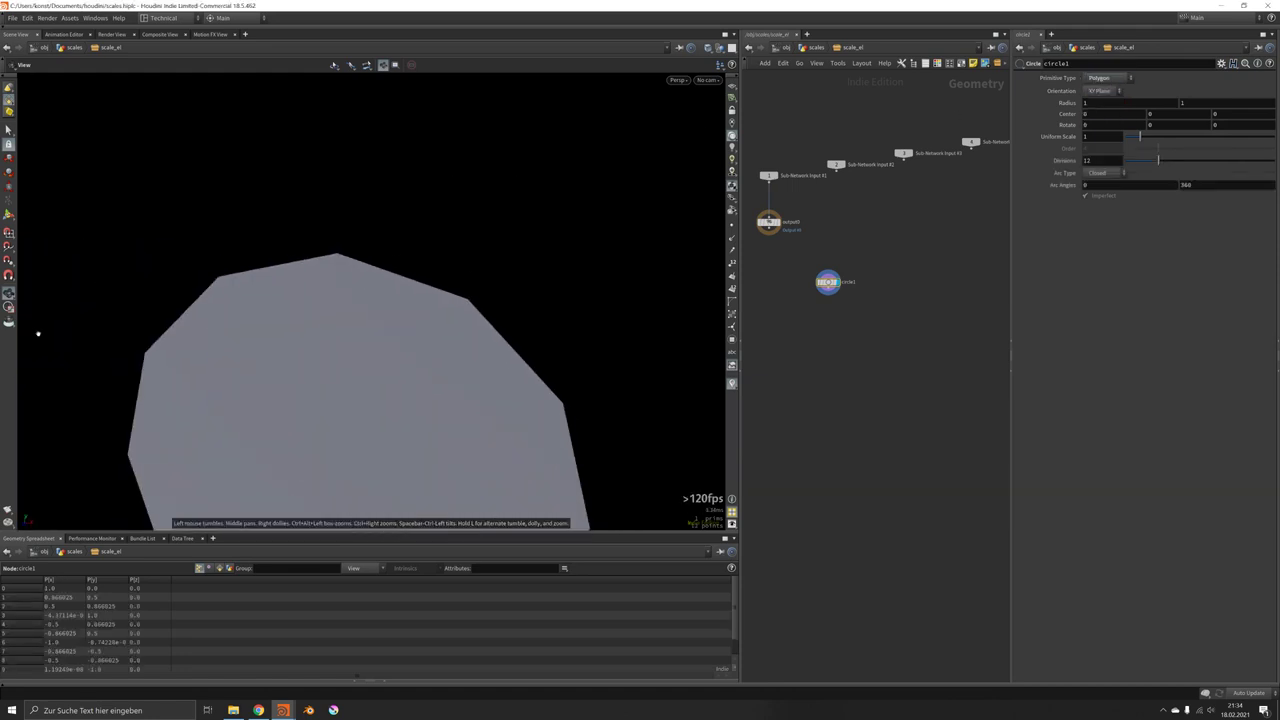
key("h")
left_click_drag(357, 329, 440, 300)
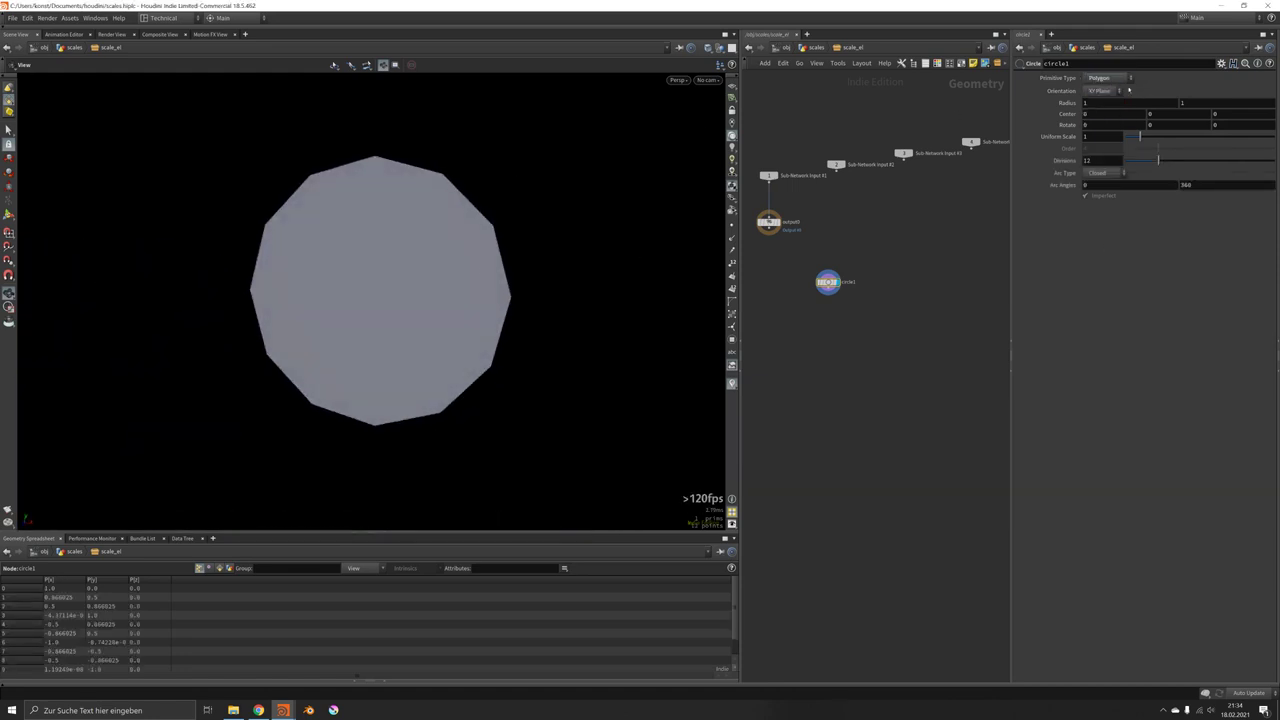
left_click(1128, 90)
left_click(1100, 124)
left_click_drag(289, 260, 337, 412)
scroll(826, 287, "up", 3)
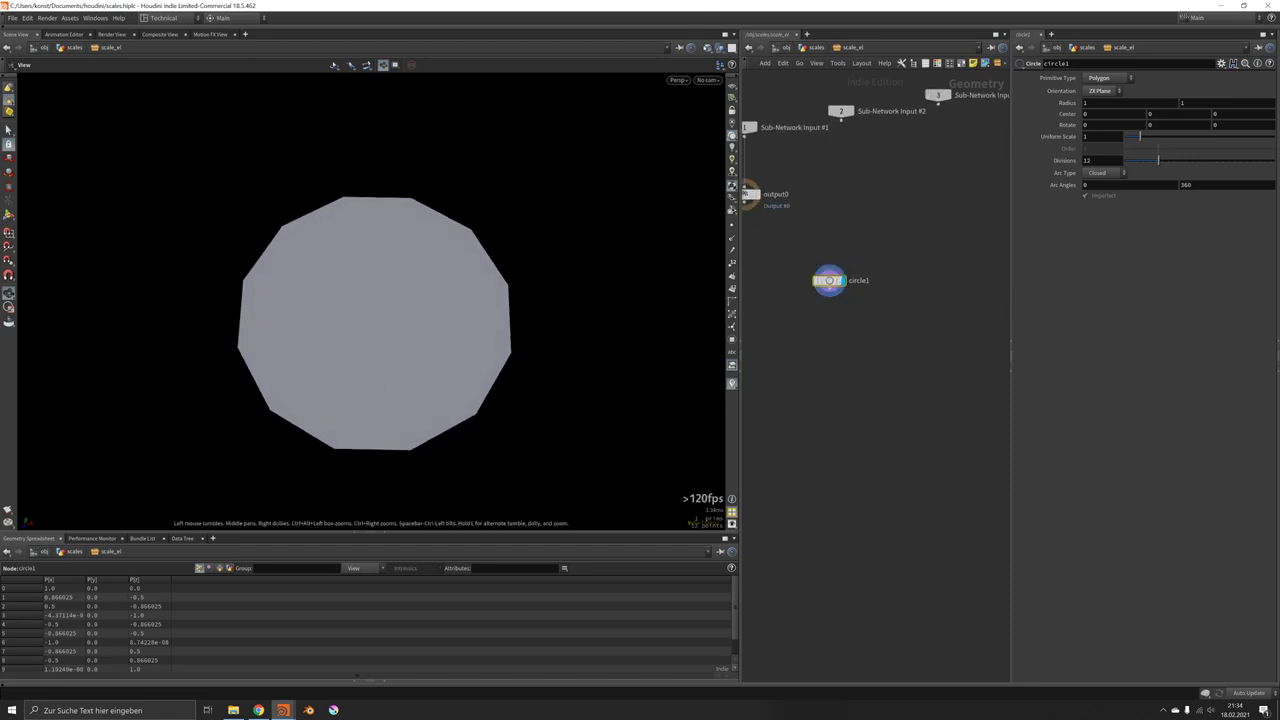
left_click(708, 48)
left_click(663, 183)
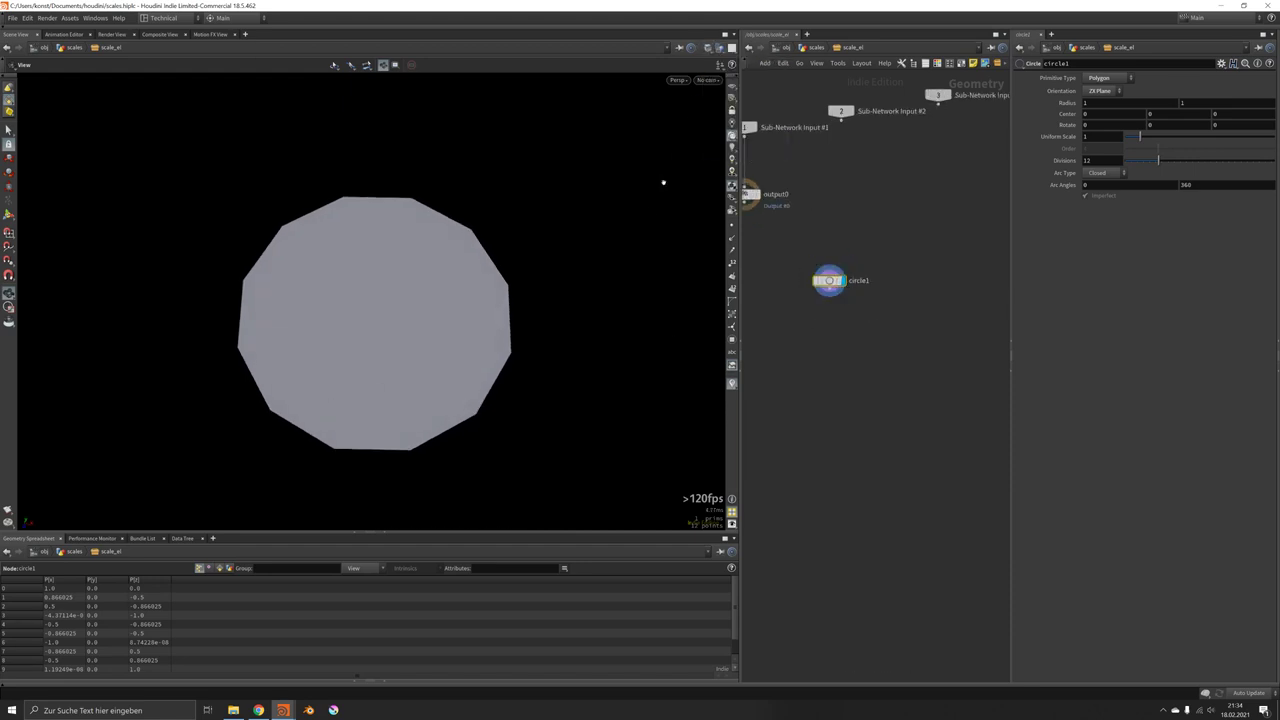
Step: Add a Divide node after the circle, with Convex Polygons turned off and Bricker Polygons turned on
scroll(457, 333, "up", 2)
scroll(831, 292, "up", 2)
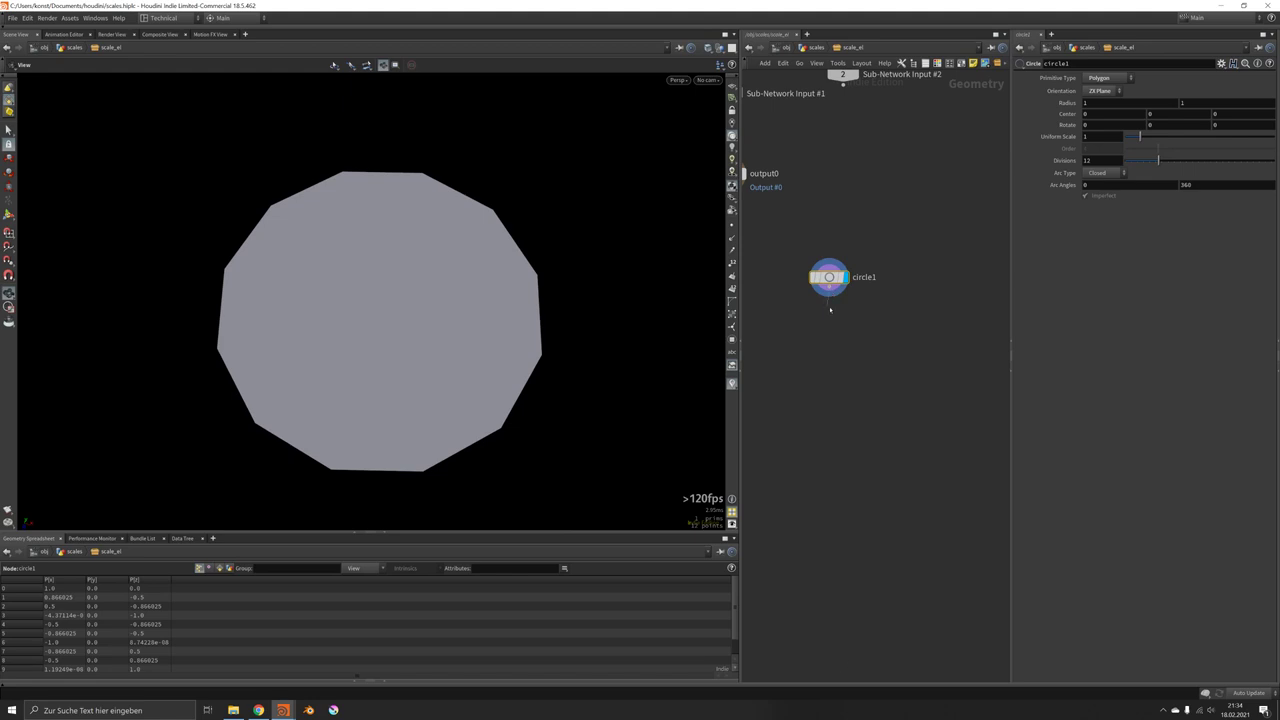
key("Tab")
type("divide")
key("Return")
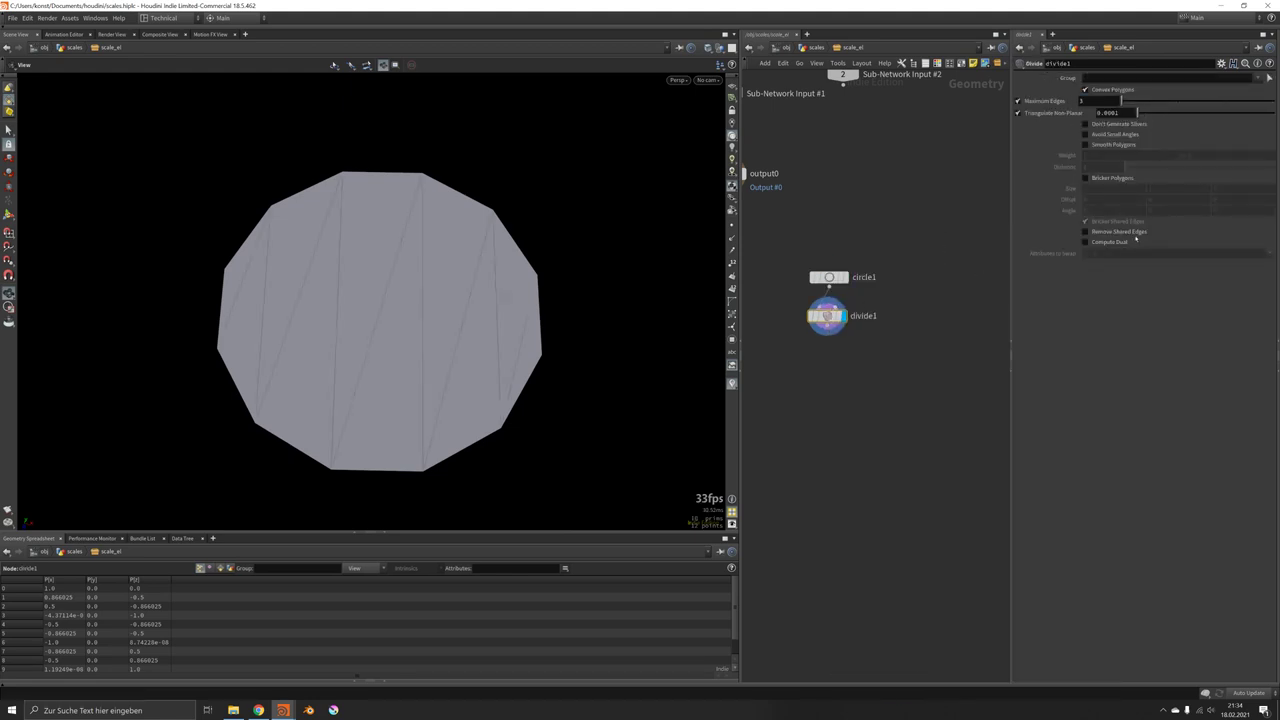
left_click(1116, 89)
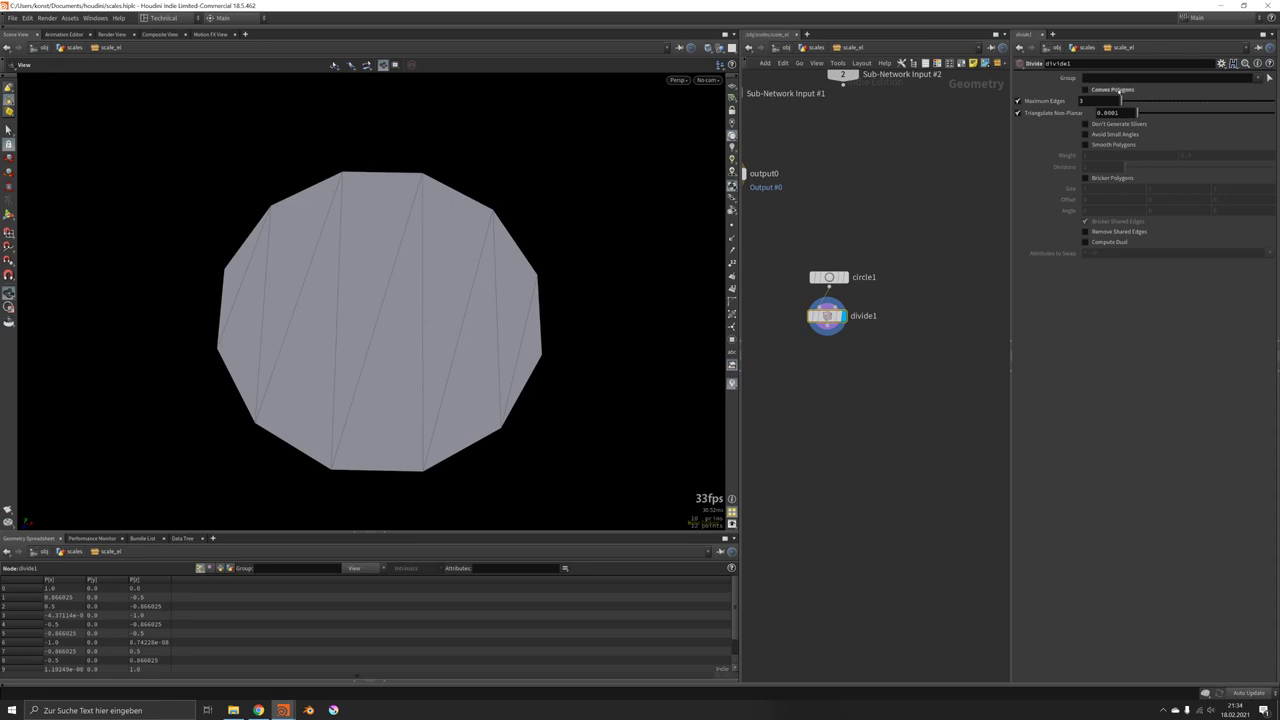
left_click(1100, 178)
left_click_drag(375, 330, 382, 233)
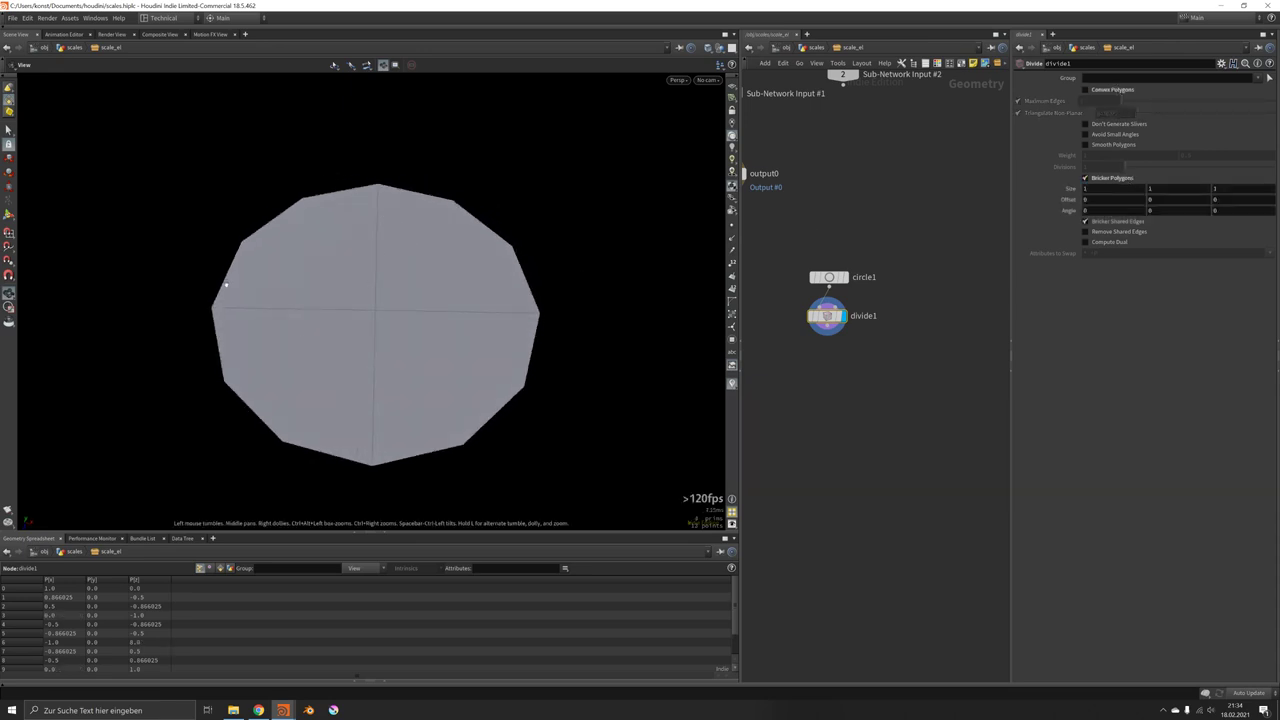
Step: Set the circle's divisions to 8
left_click(829, 277)
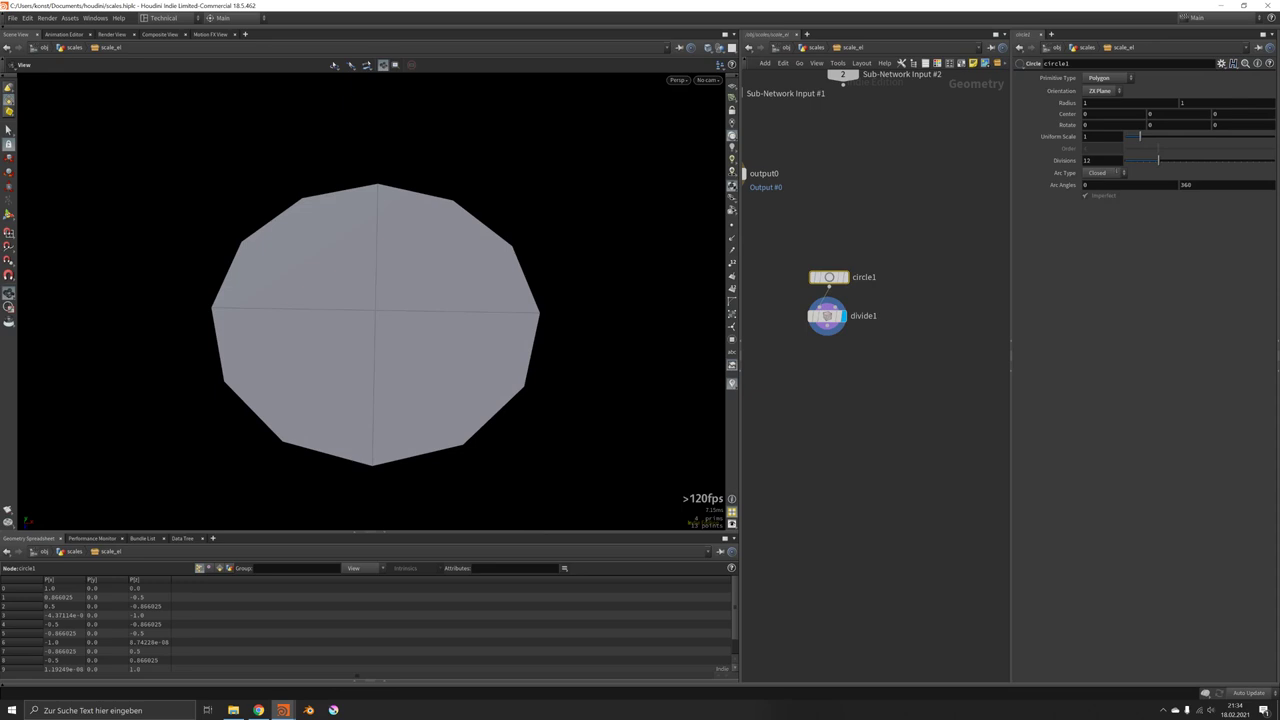
double_click(1115, 163)
key("Return")
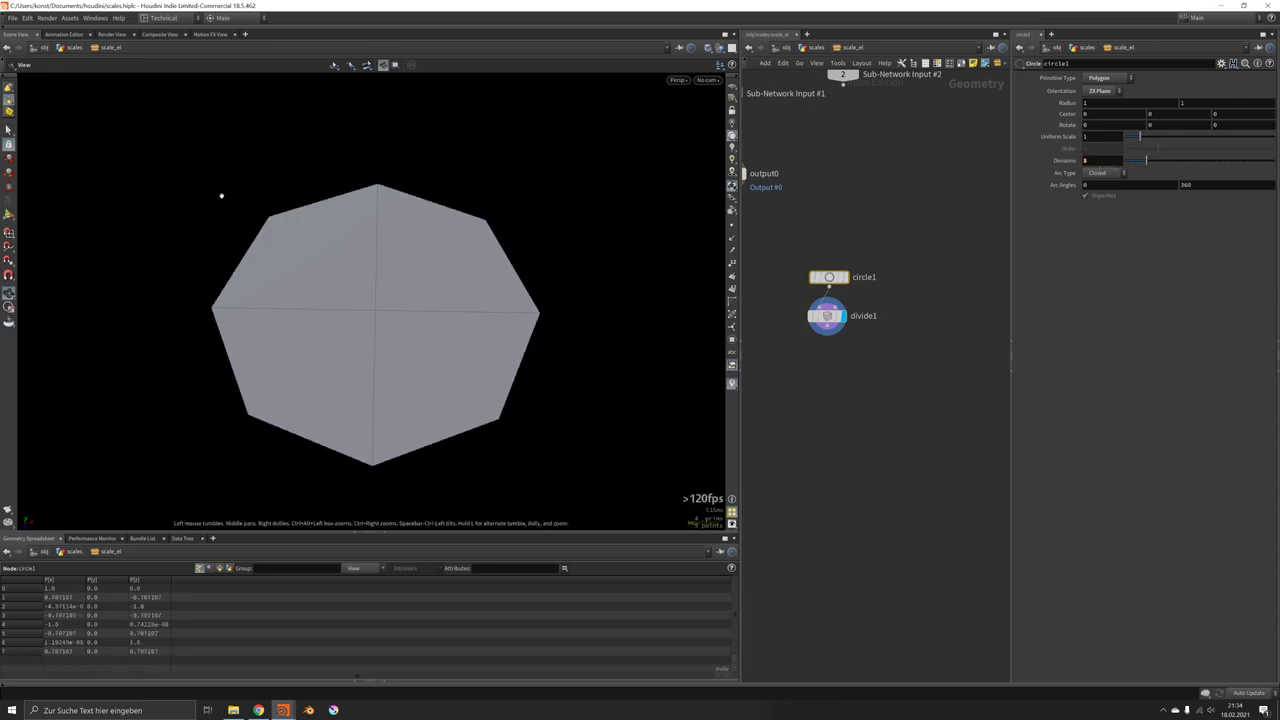
Step: Insert a Reverse node between circle1 and divide1, moving the circle node up to make room
left_click_drag(829, 277, 823, 239)
key("Tab")
type("rev")
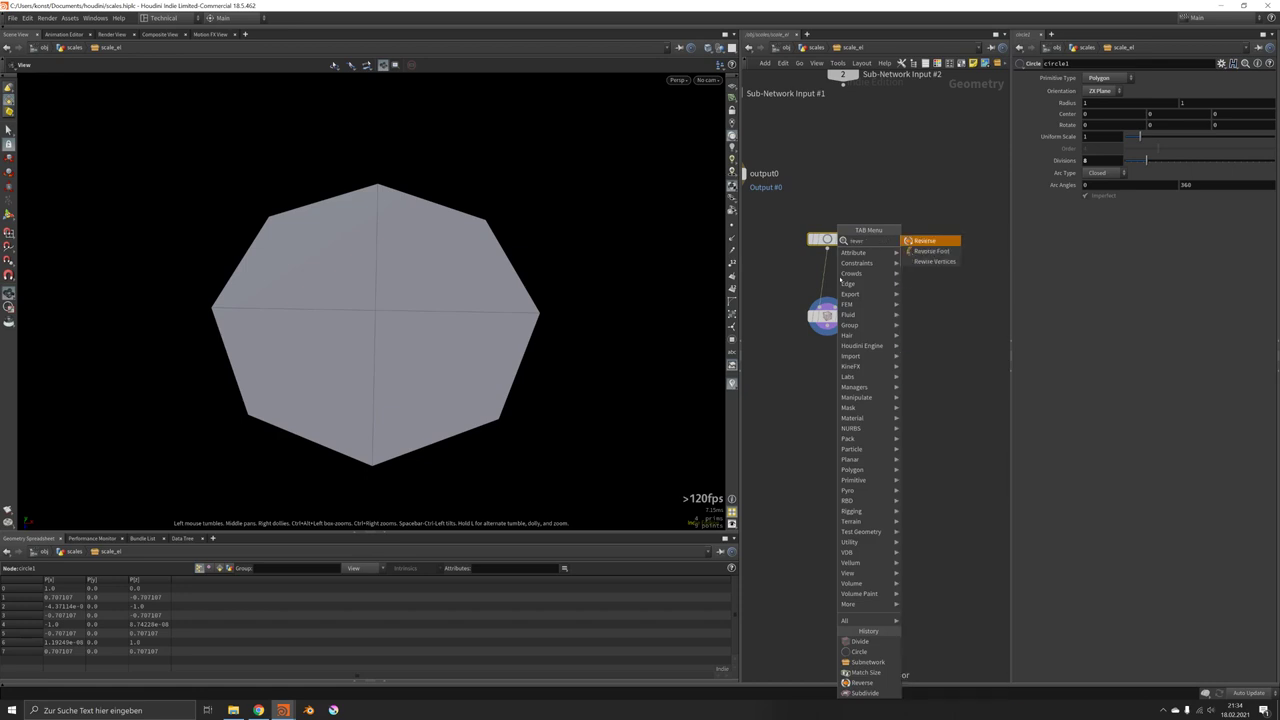
key("Return")
left_click(838, 277)
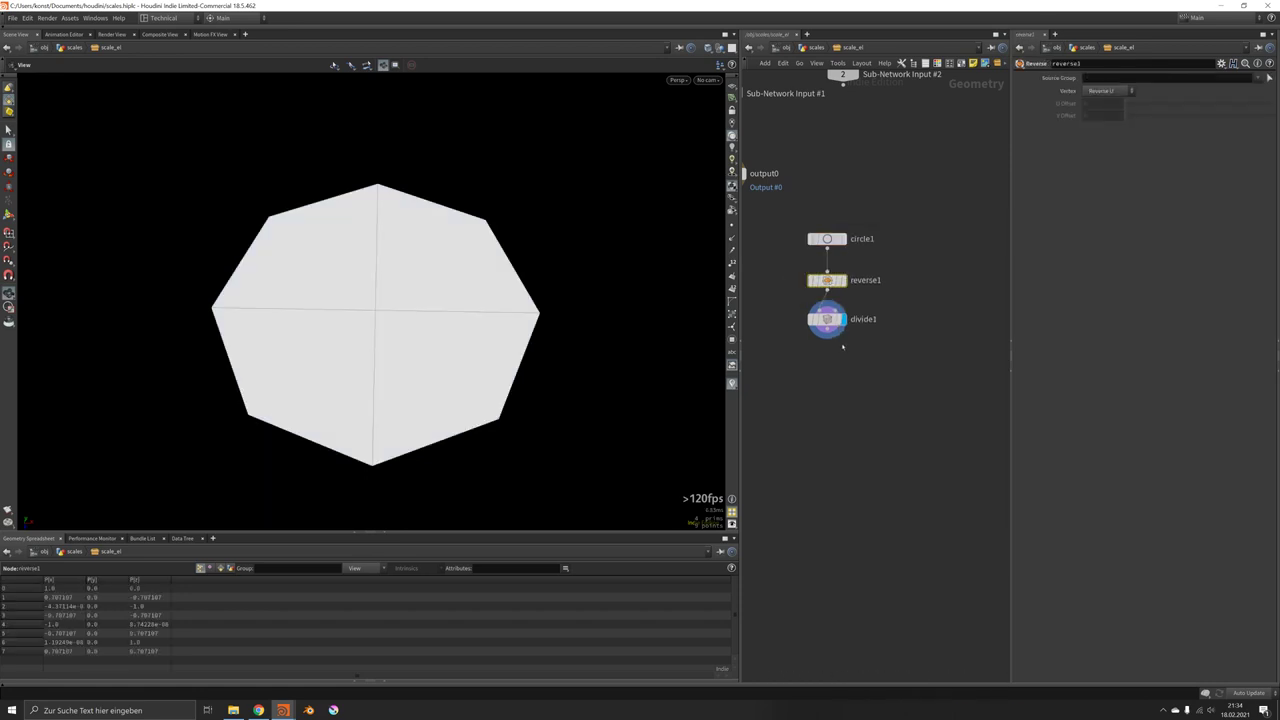
Step: Add a PolyExtrude node after divide1 and set its inset to about 0.356
key("Tab")
type("polyex")
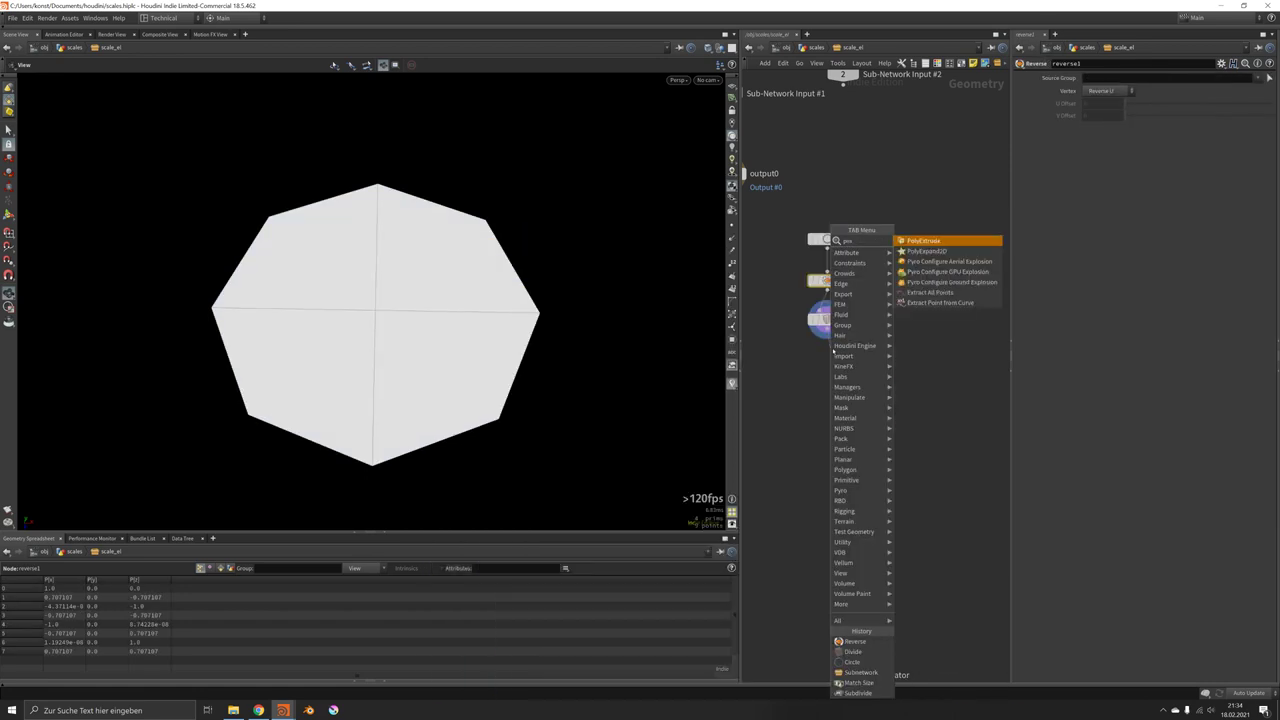
key("Return")
left_click(829, 357)
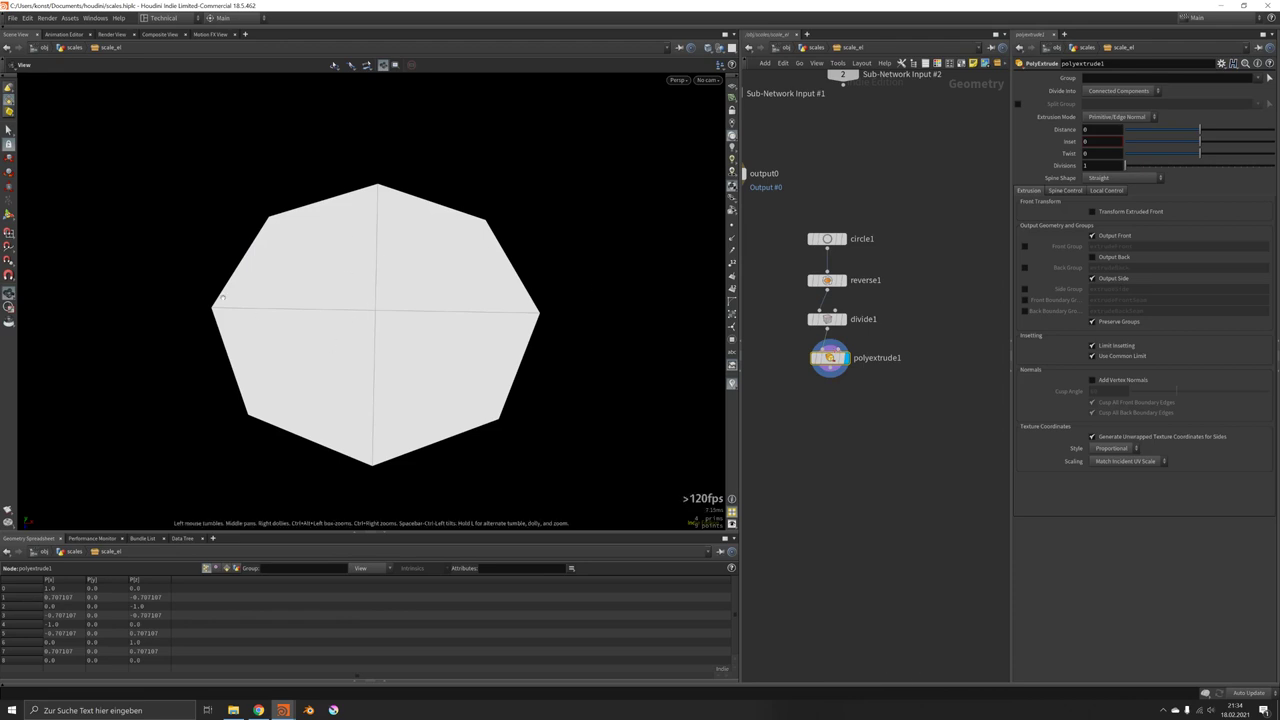
left_click_drag(1199, 141, 1226, 142)
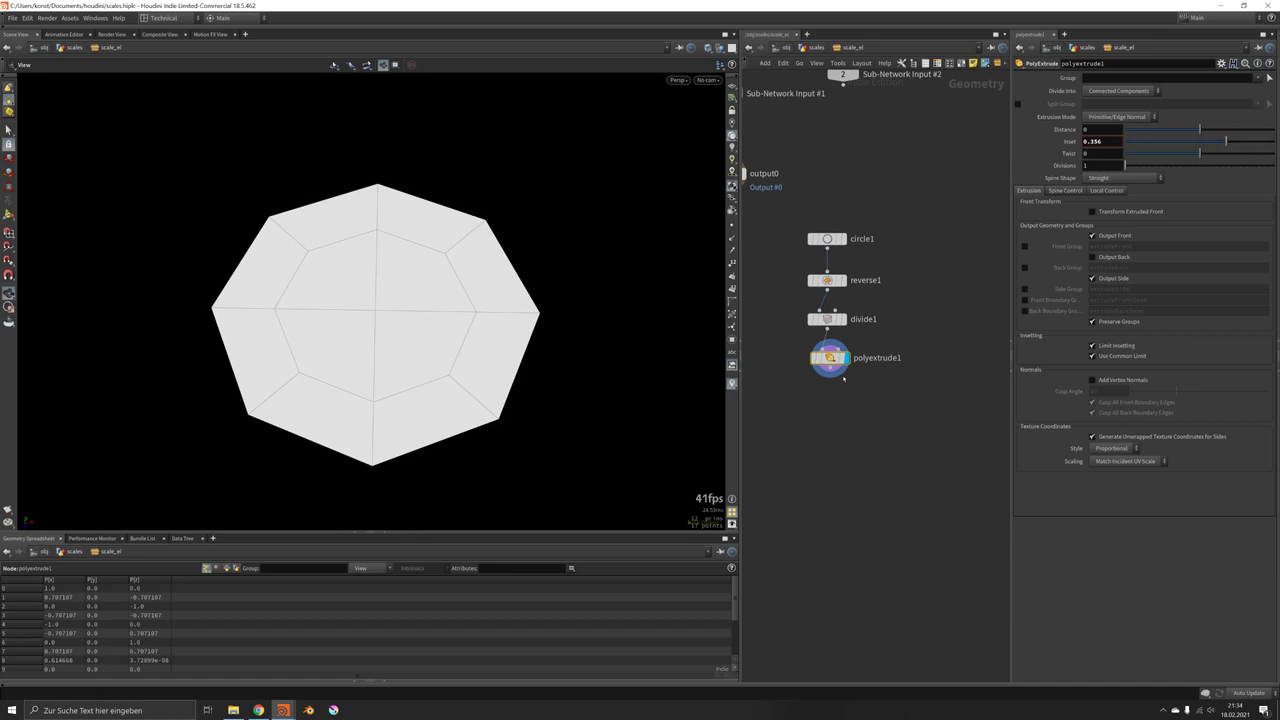
Step: Add a Subdivide node after polyextrude1 and inspect the smoothed disc
key("Tab")
key("Escape")
left_click(837, 395)
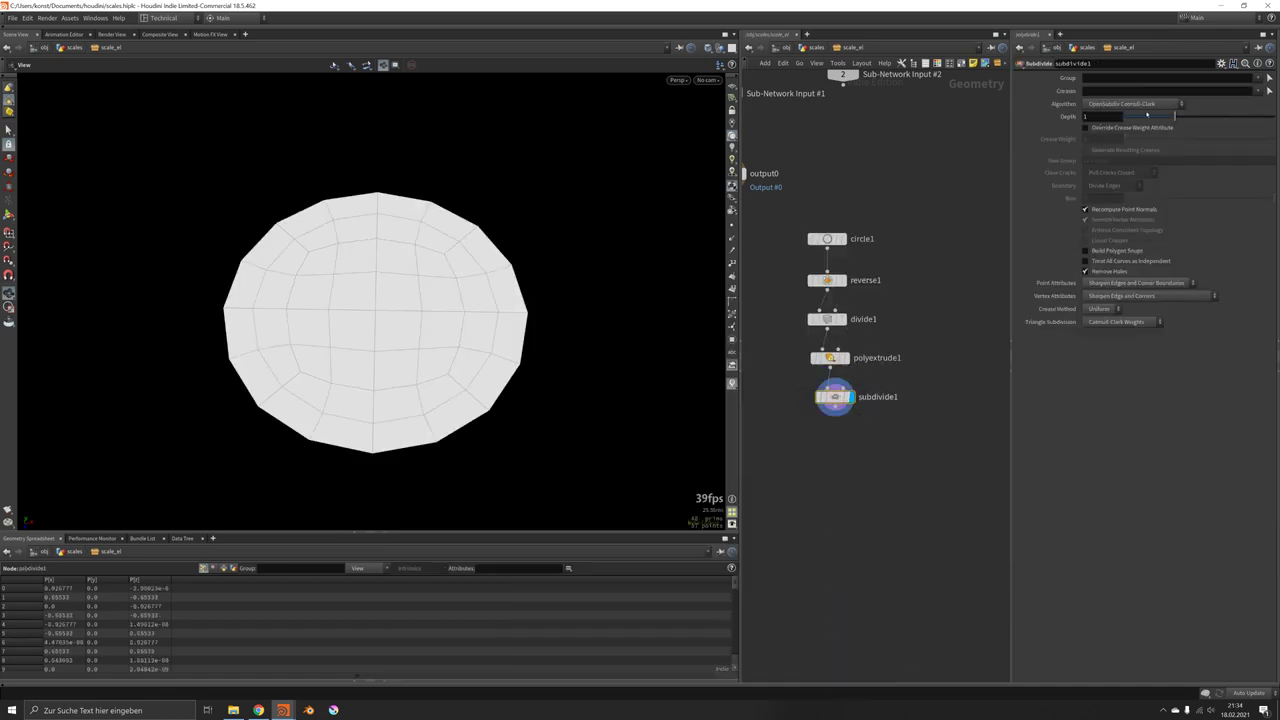
left_click_drag(437, 157, 463, 298)
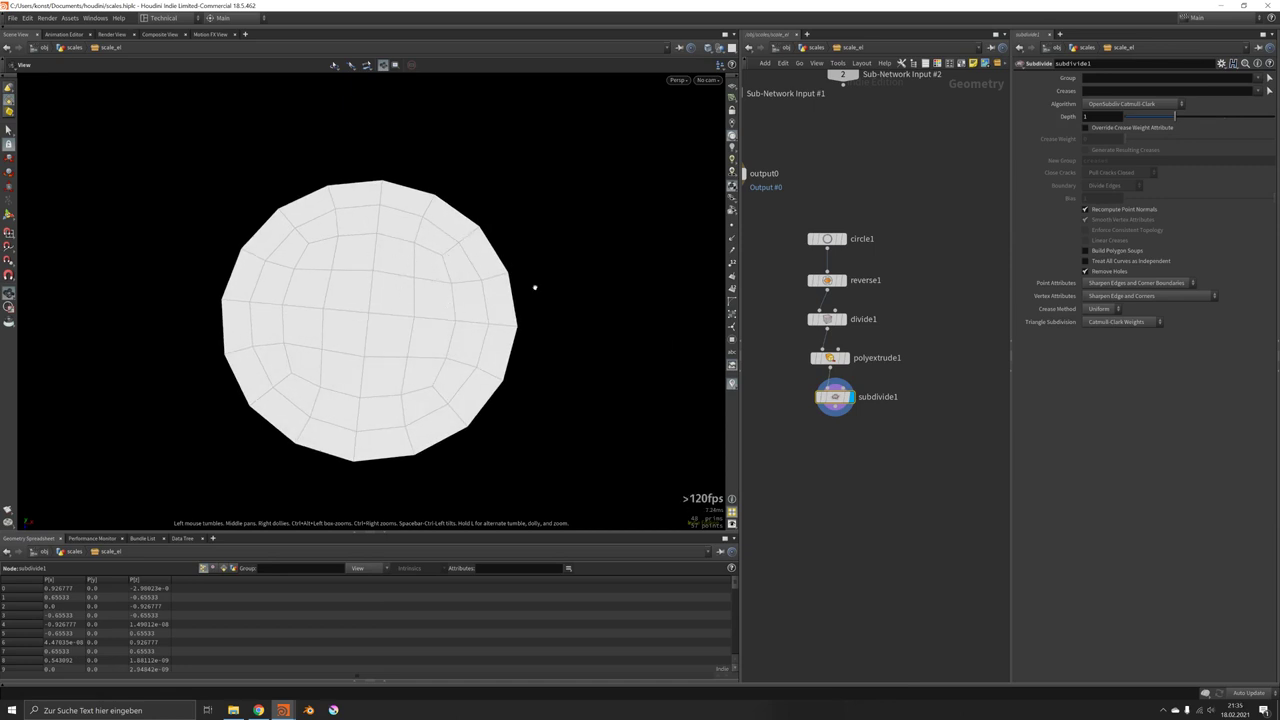
Step: Add a Match Size node after subdivide1 and enable Scale to Fit
key("Tab")
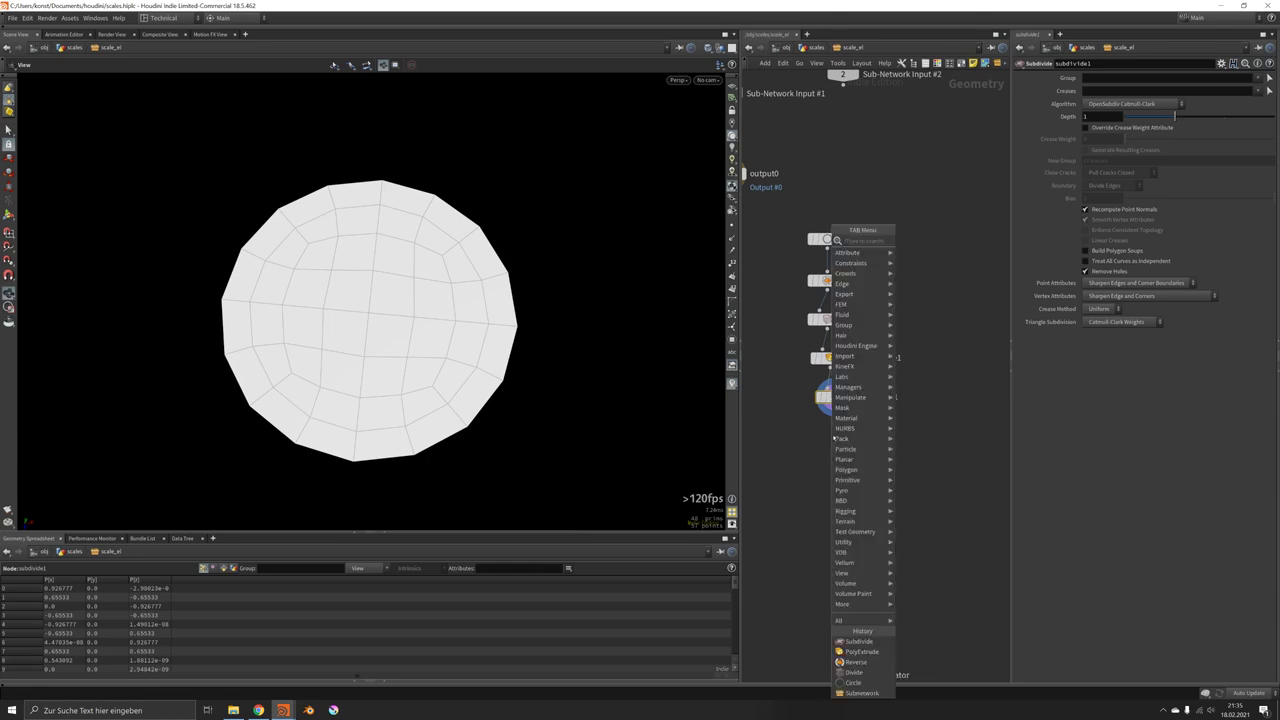
type("match")
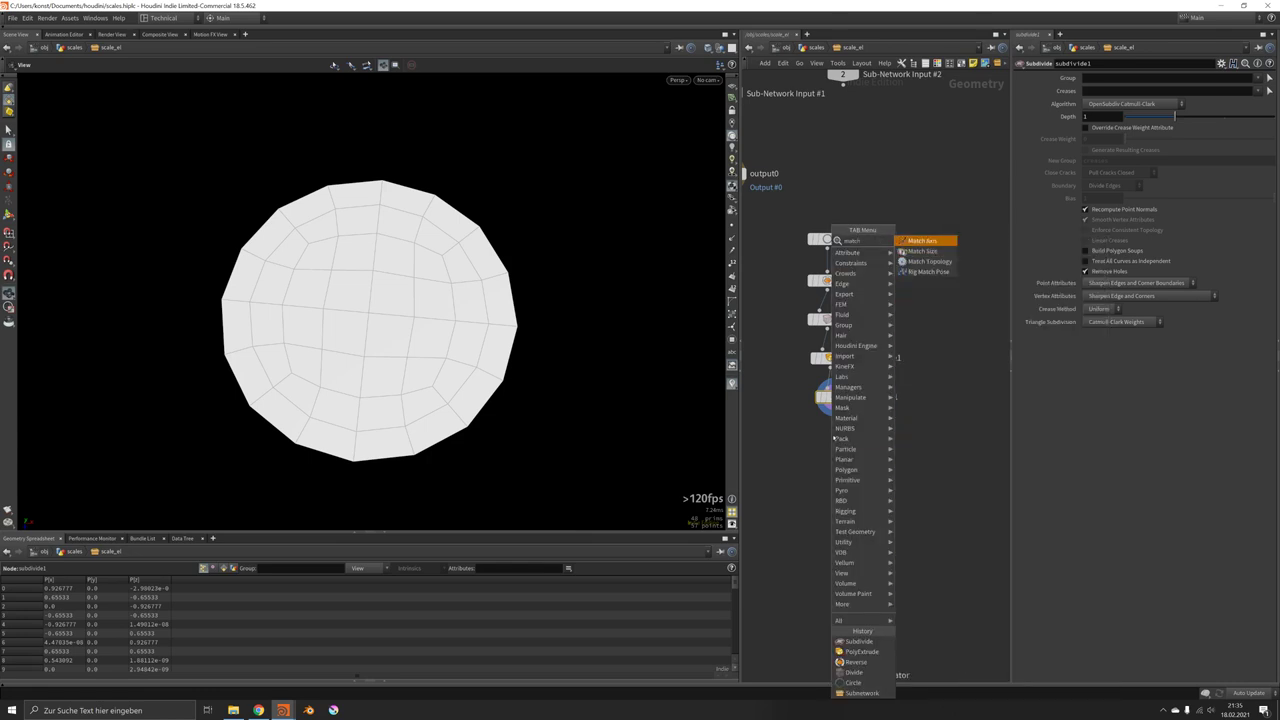
key("Down")
key("Return")
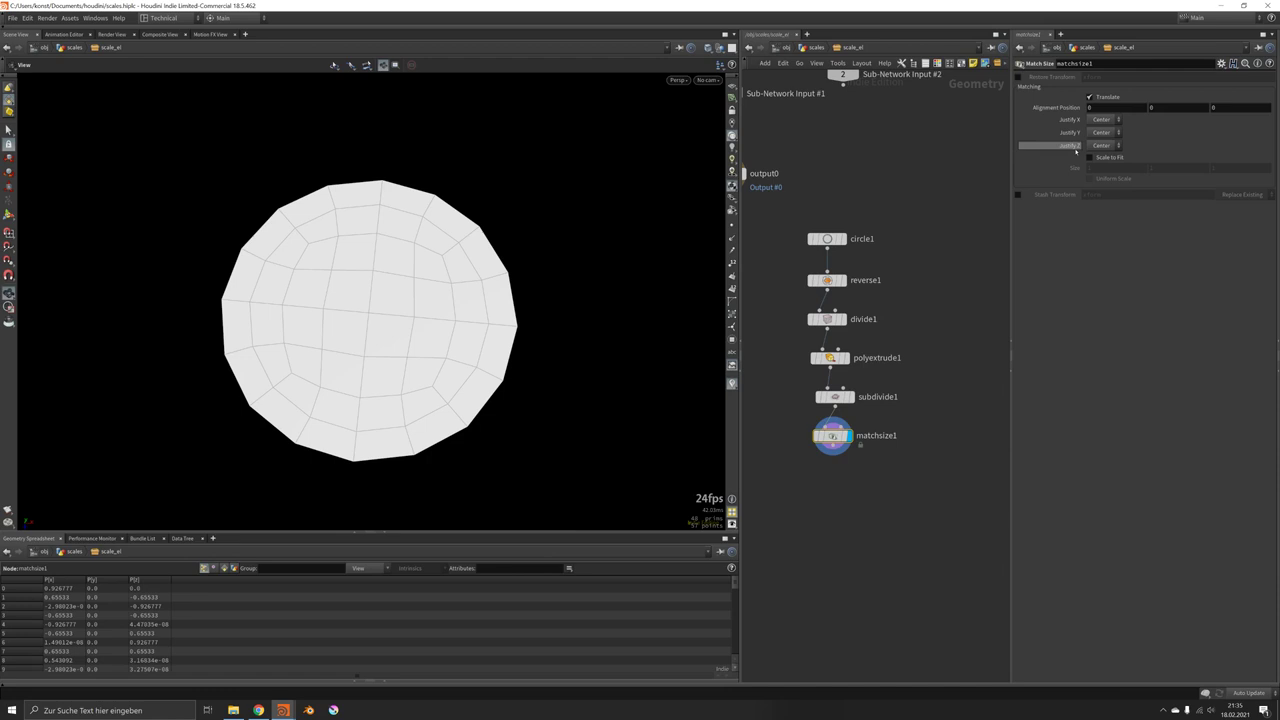
left_click(1090, 157)
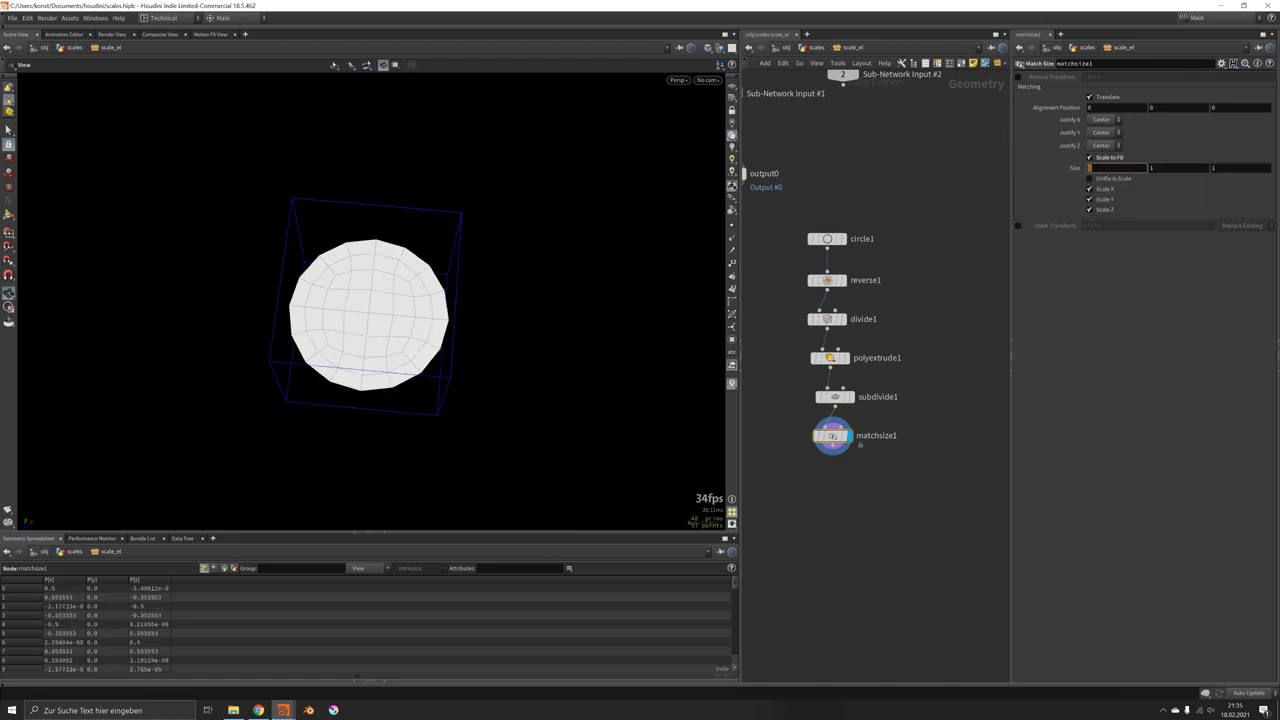
Step: Try a Match Size target of 2 on all three axes and orbit around the enlarged disc
type("2")
key("Tab")
type("2")
key("Tab")
type("2")
key("Return")
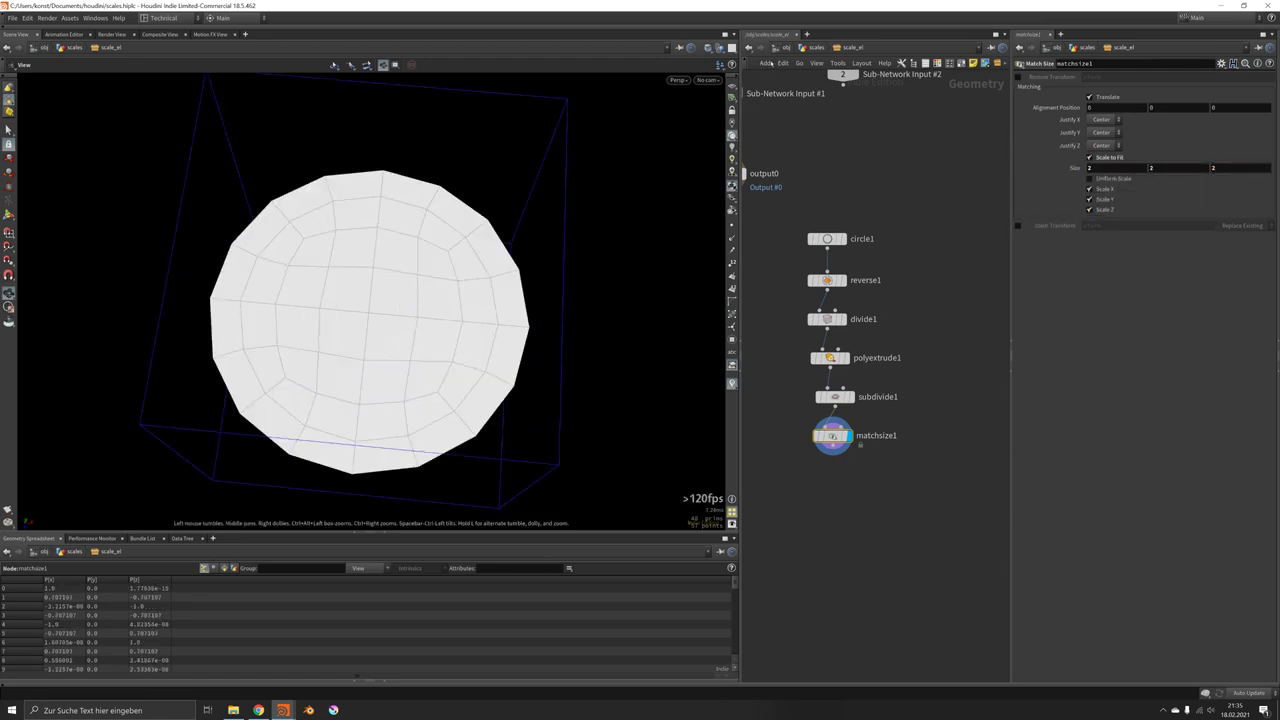
left_click_drag(643, 177, 455, 288)
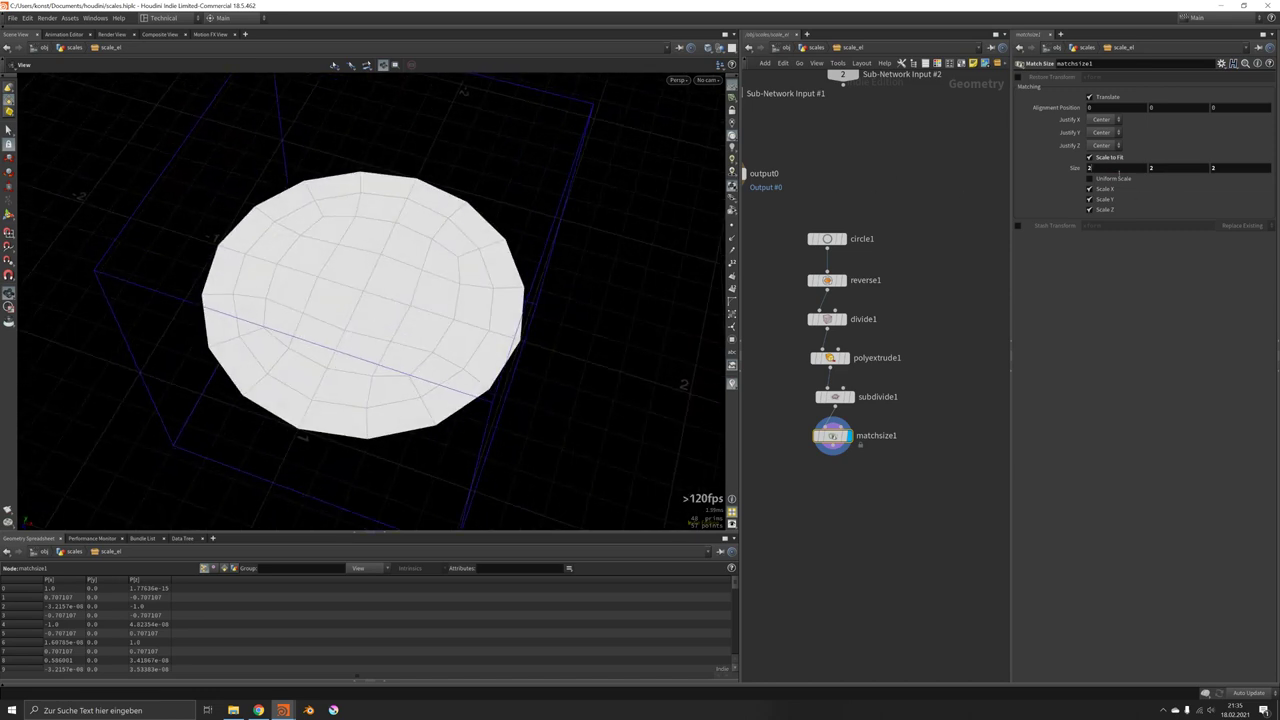
Step: Set the Match Size target back to 1 on all three axes
left_click(1118, 172)
type("1")
key("Tab")
type("1")
key("Tab")
type("1")
key("Return")
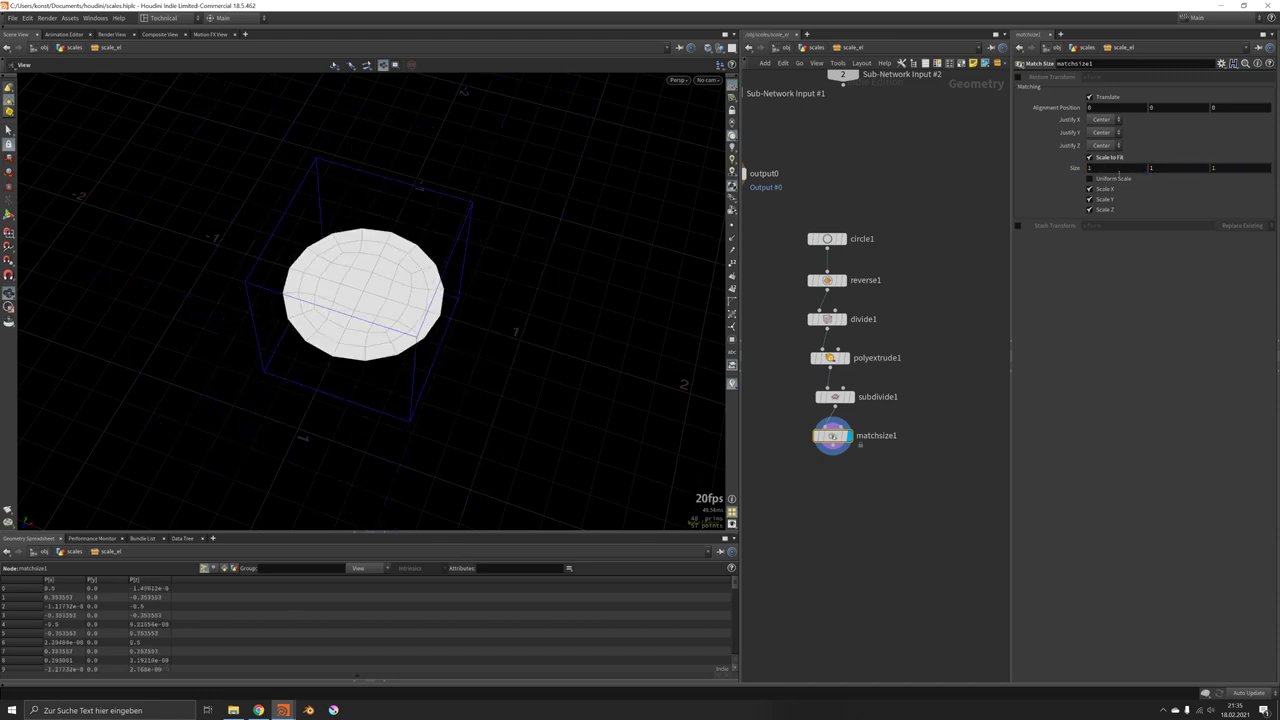
Step: Enable Uniform Scale on the Match Size node
scroll(463, 255, "up", 3)
left_click(833, 446)
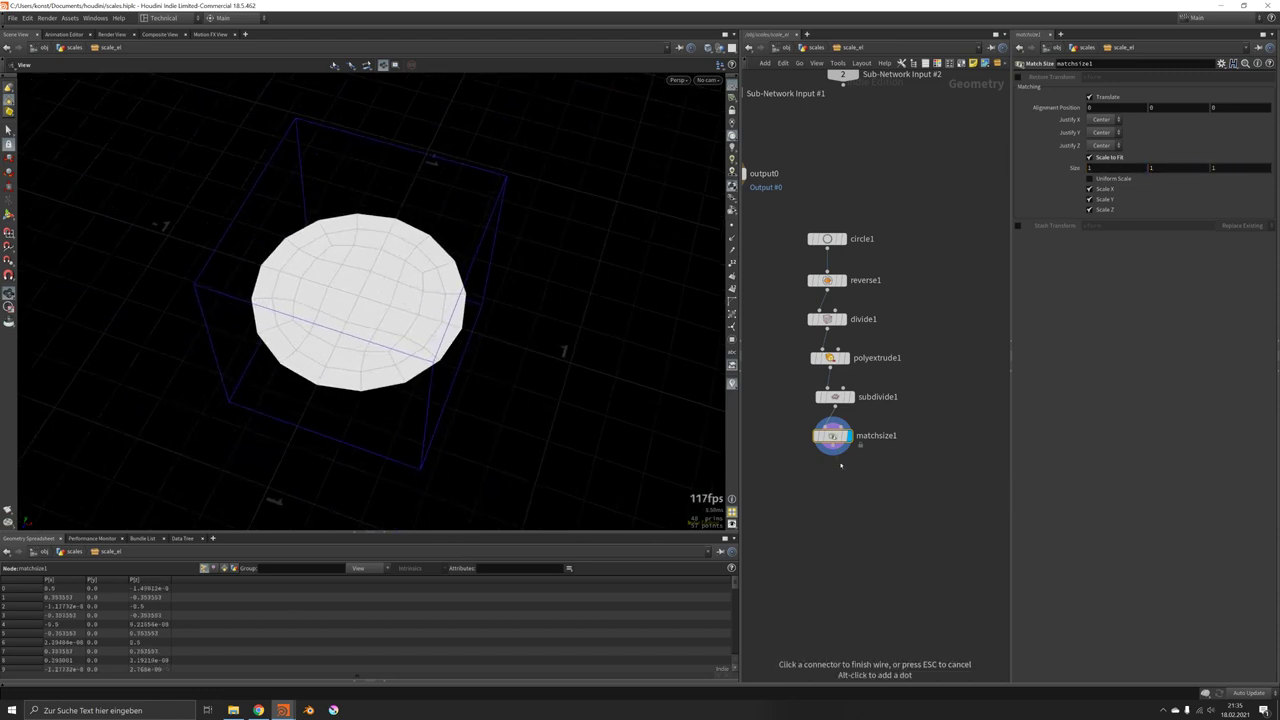
key("Escape")
left_click_drag(417, 343, 446, 335)
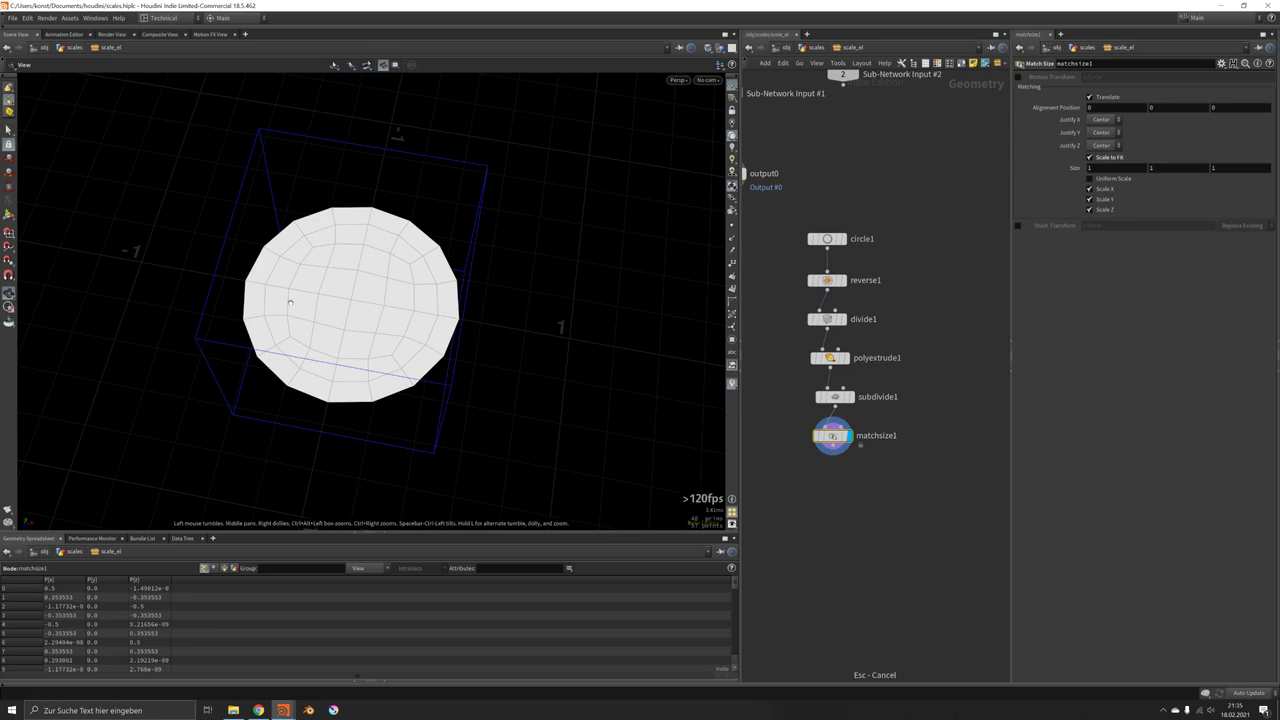
left_click_drag(245, 289, 296, 256)
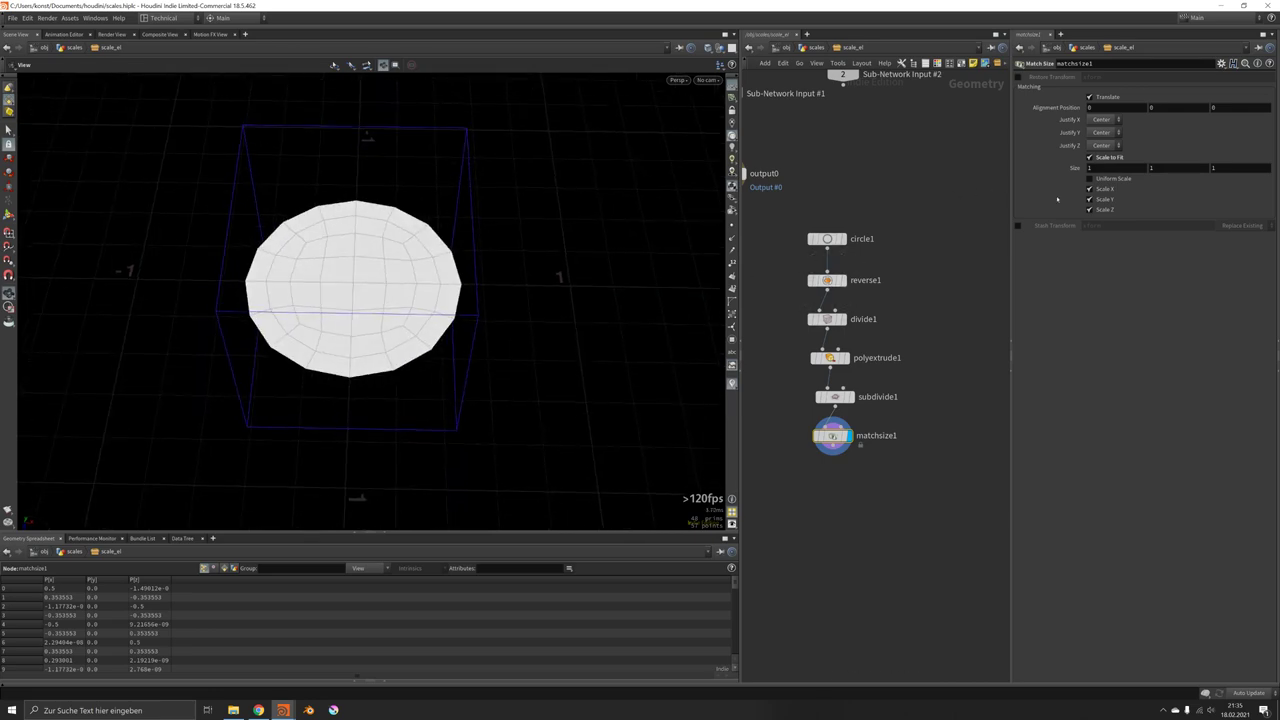
left_click(1090, 178)
left_click_drag(185, 320, 299, 321)
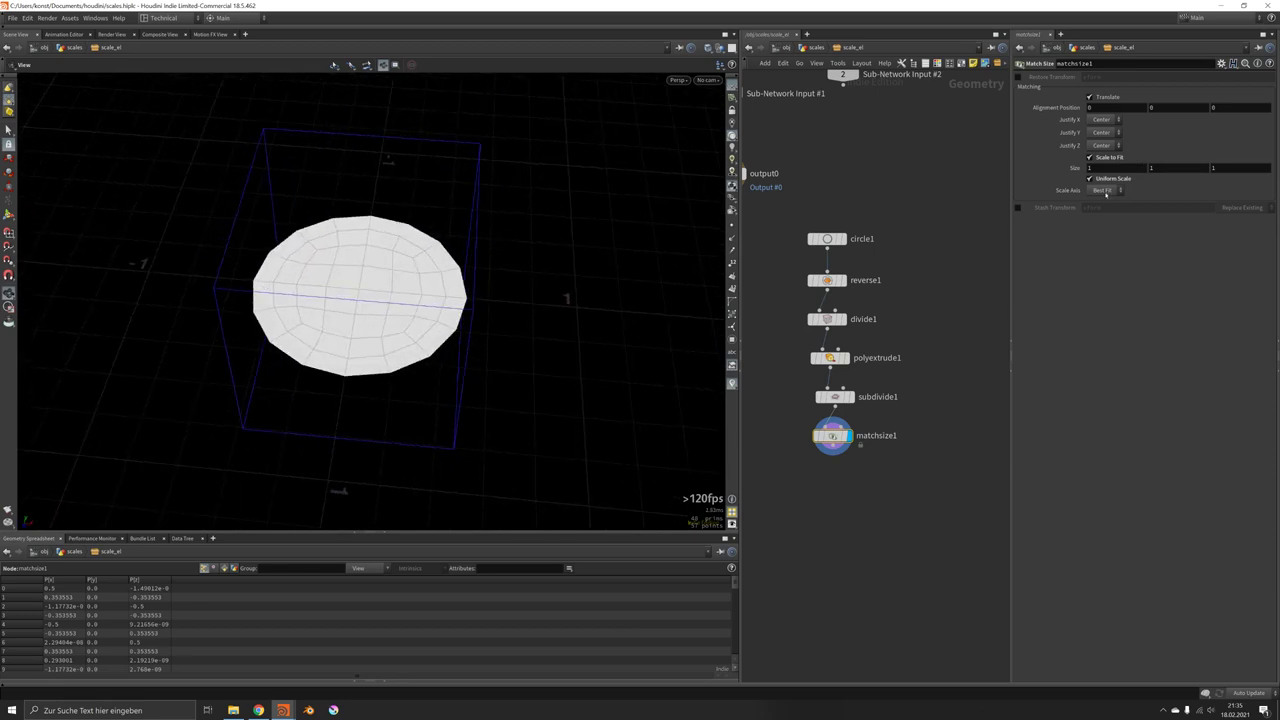
Step: Add a Point VOP node after matchsize1 and name it shape
key("Tab")
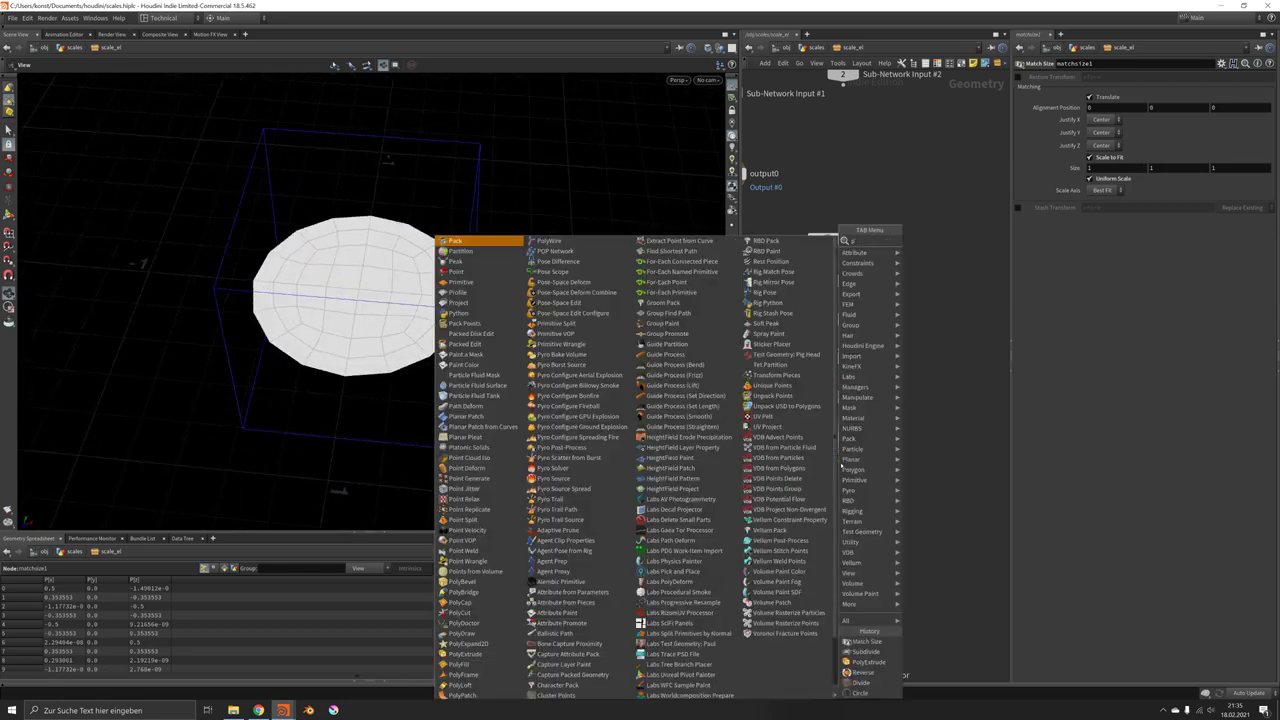
key("Return")
left_click(834, 470)
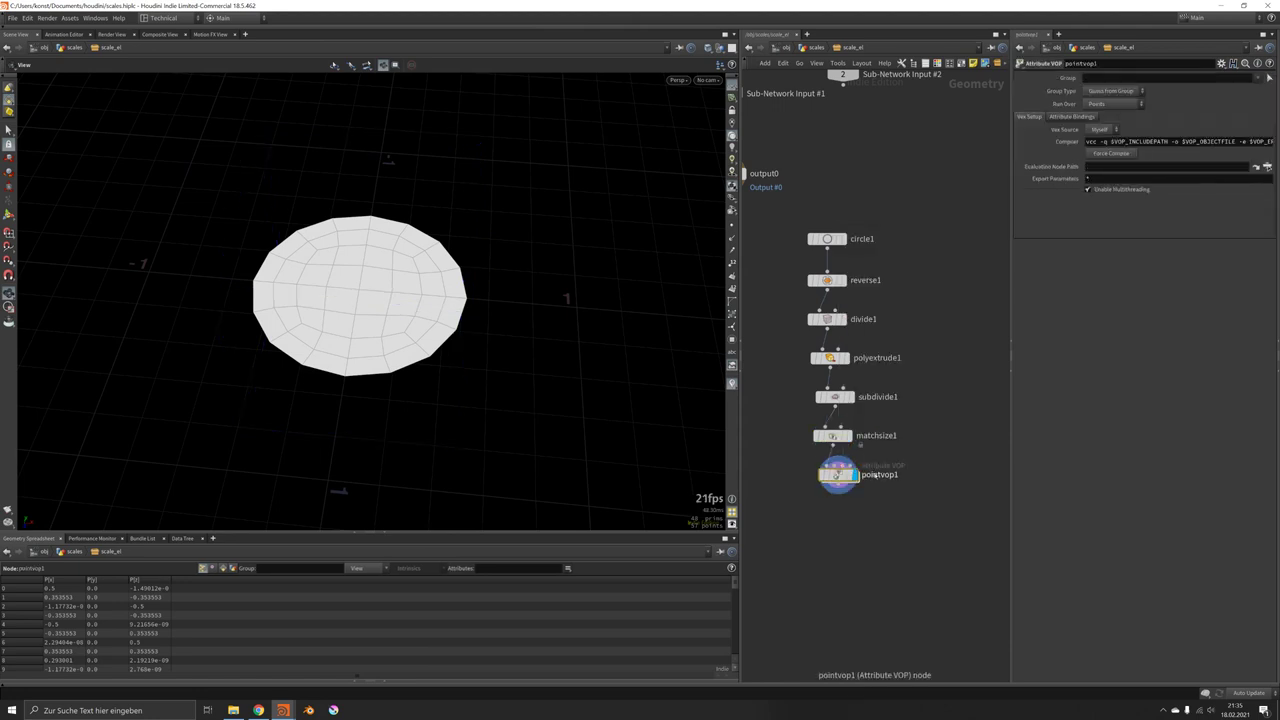
type("Shape")
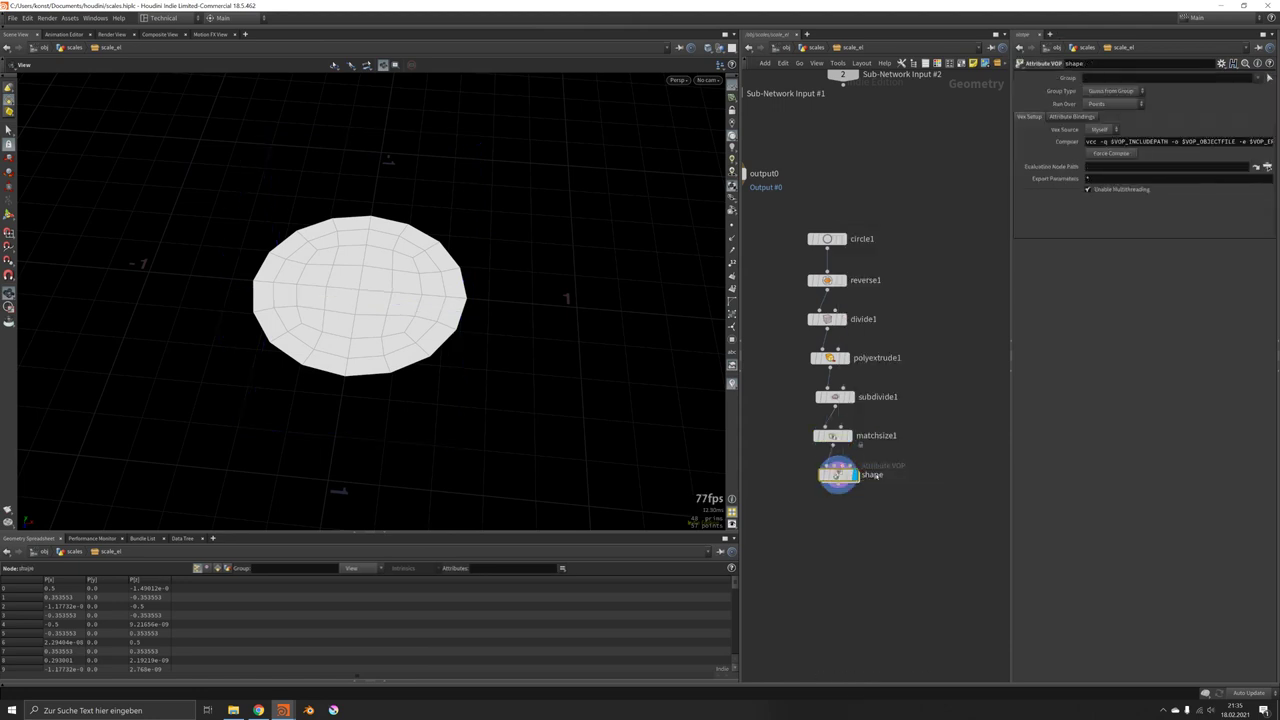
key("Return")
scroll(838, 475, "up", 1)
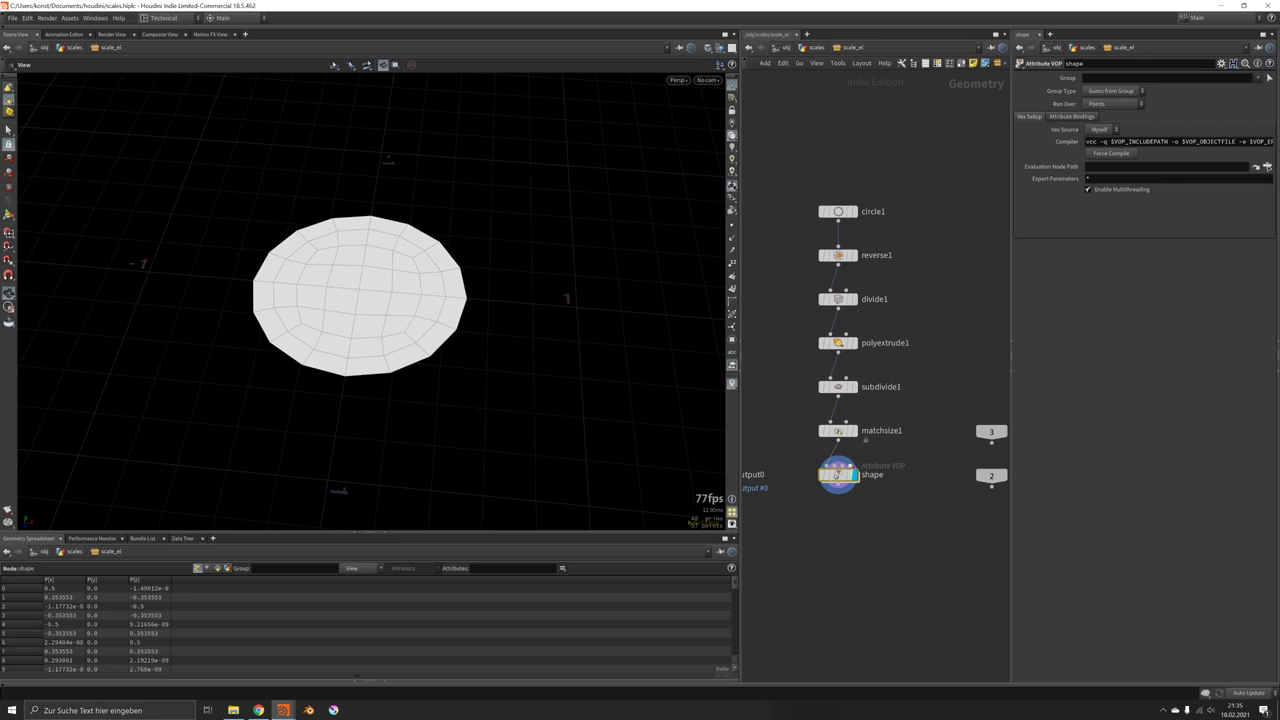
Step: Inside the shape VOP, add a Relative to Bounding Box node fed by the global position P
double_click(840, 481)
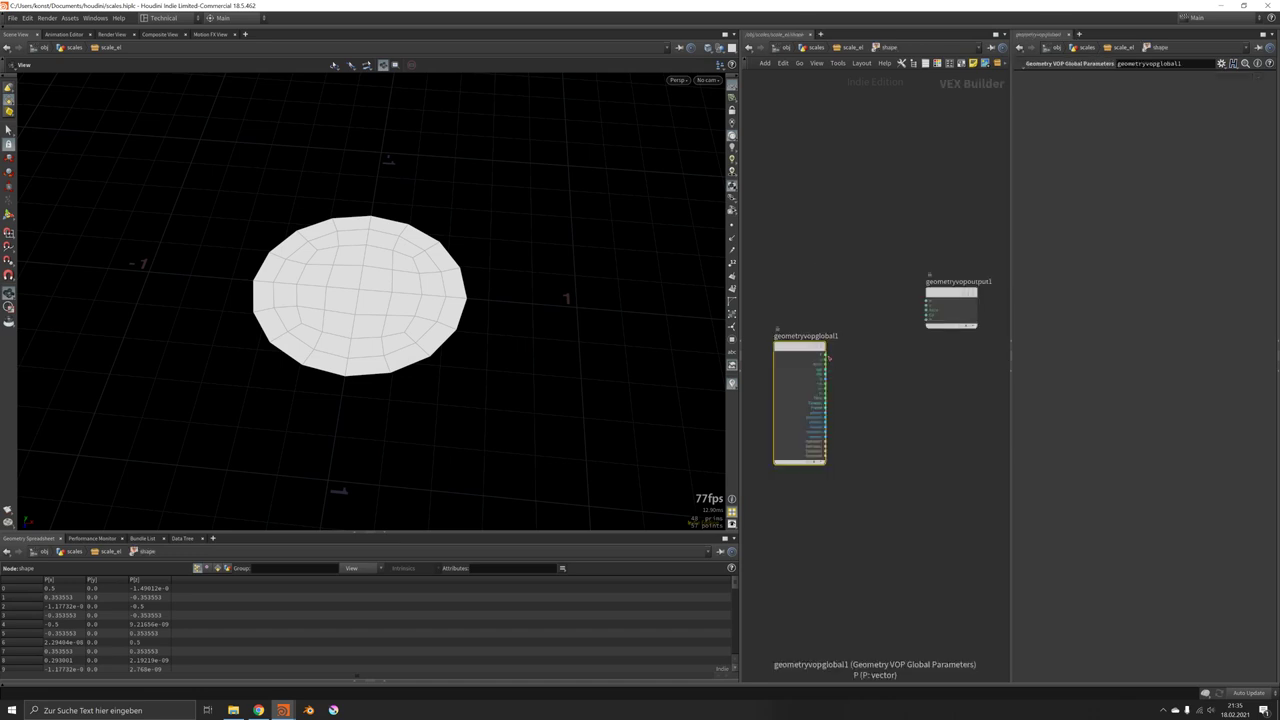
key("Tab")
type("relb")
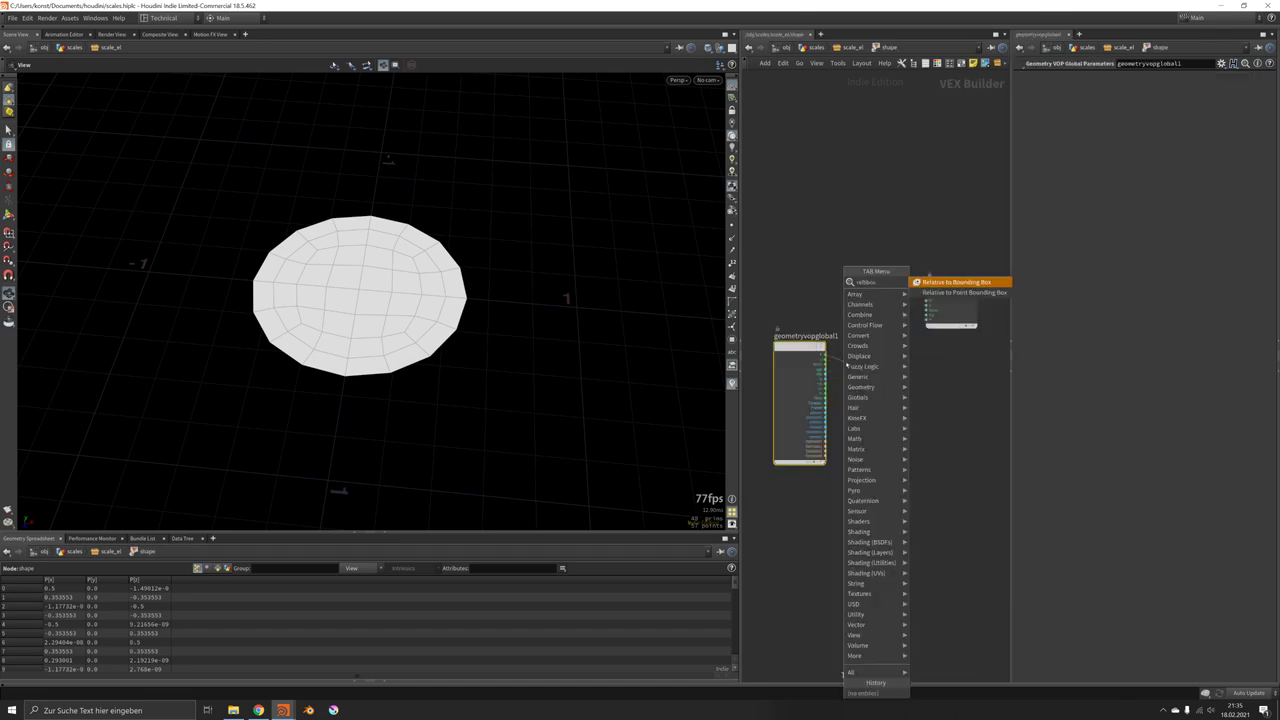
type("box")
key("Return")
left_click(848, 366)
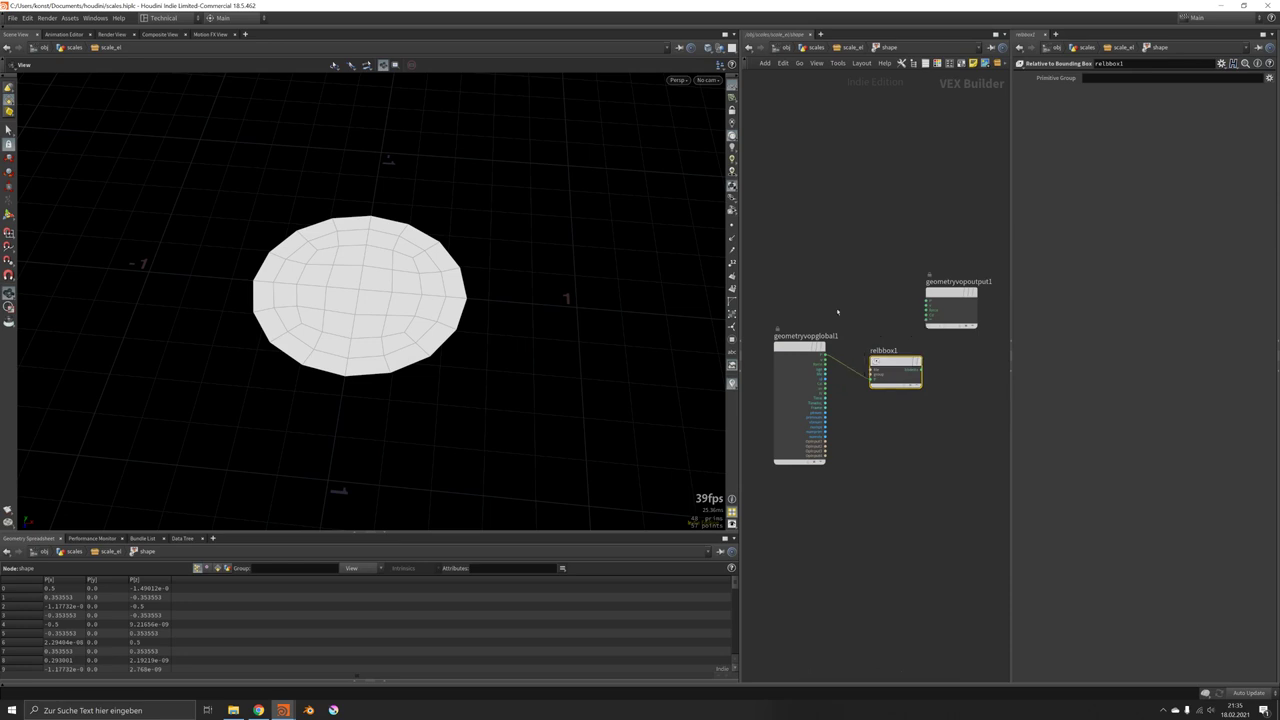
Step: Widen the network area and wire the Relative to Bounding Box result into the output node's Cd
left_click_drag(740, 414, 472, 414)
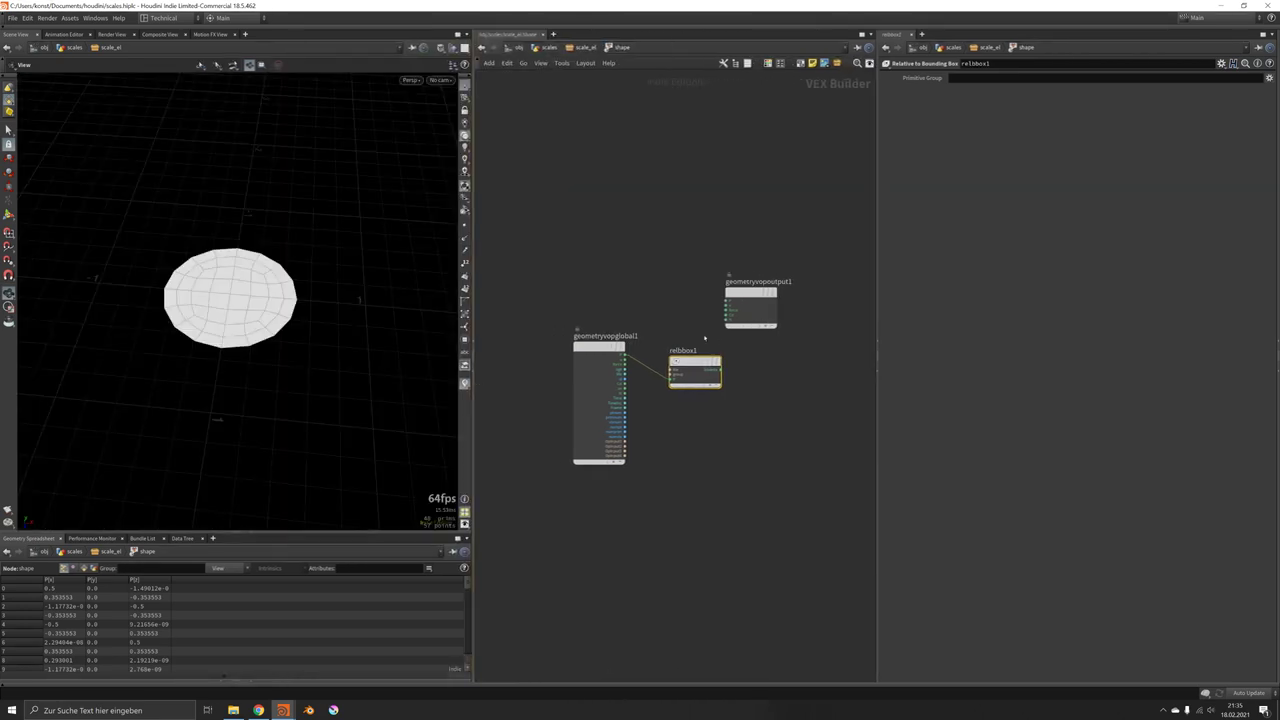
mouse_move(573, 298)
left_mouse_down()
mouse_move(676, 354)
mouse_move(549, 275)
mouse_move(727, 314)
left_mouse_up()
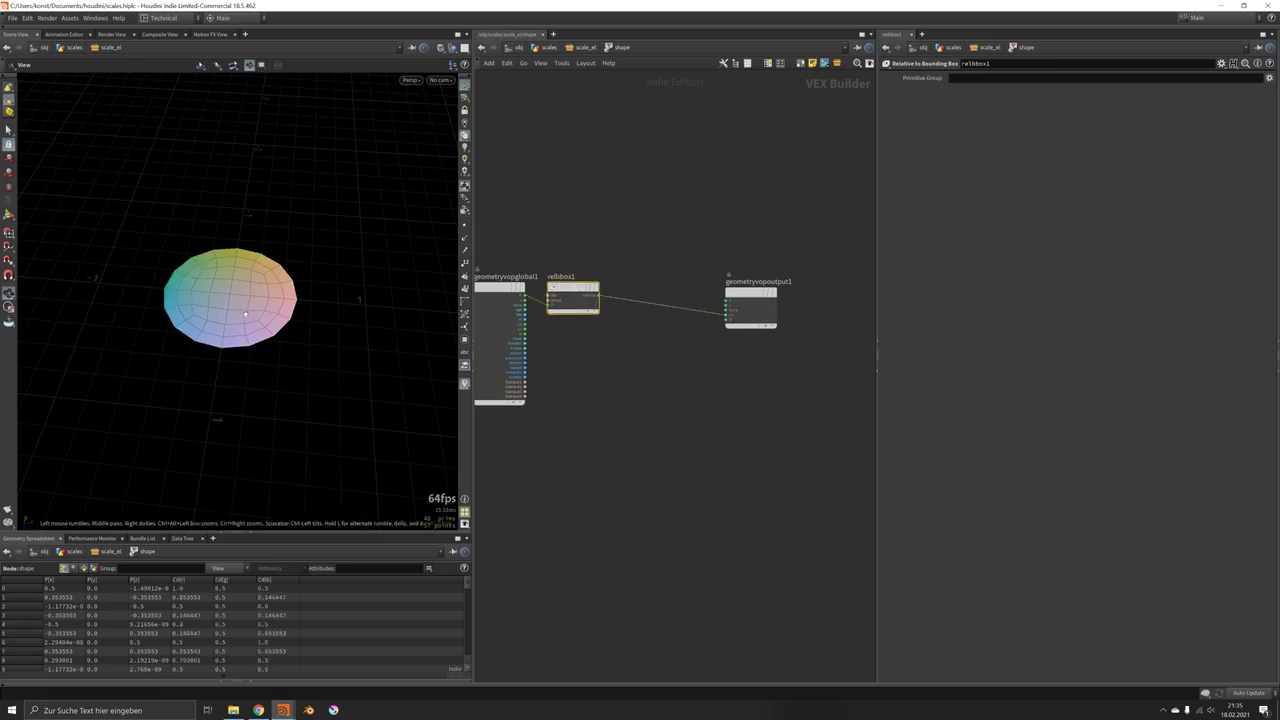
scroll(229, 349, "up", 2)
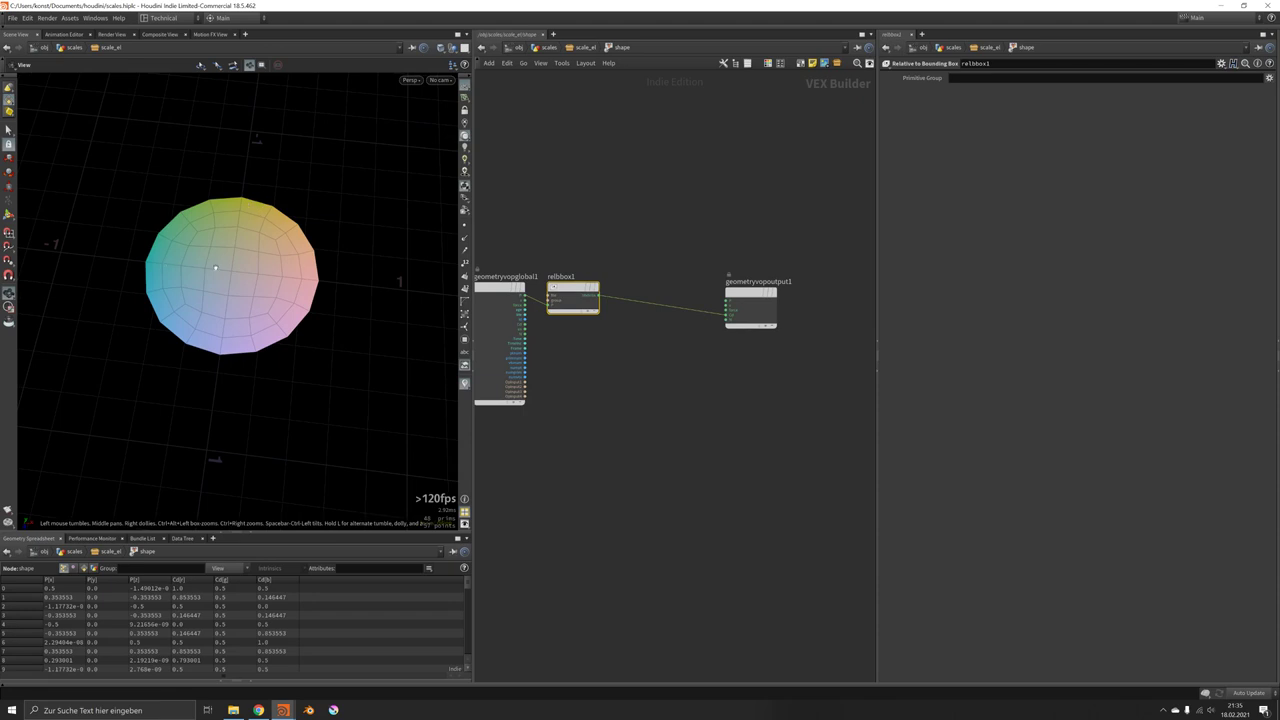
Step: Insert a Get Vector Component node set to Component 3 between relbbox1 and the output, and space out the nodes
key("Tab")
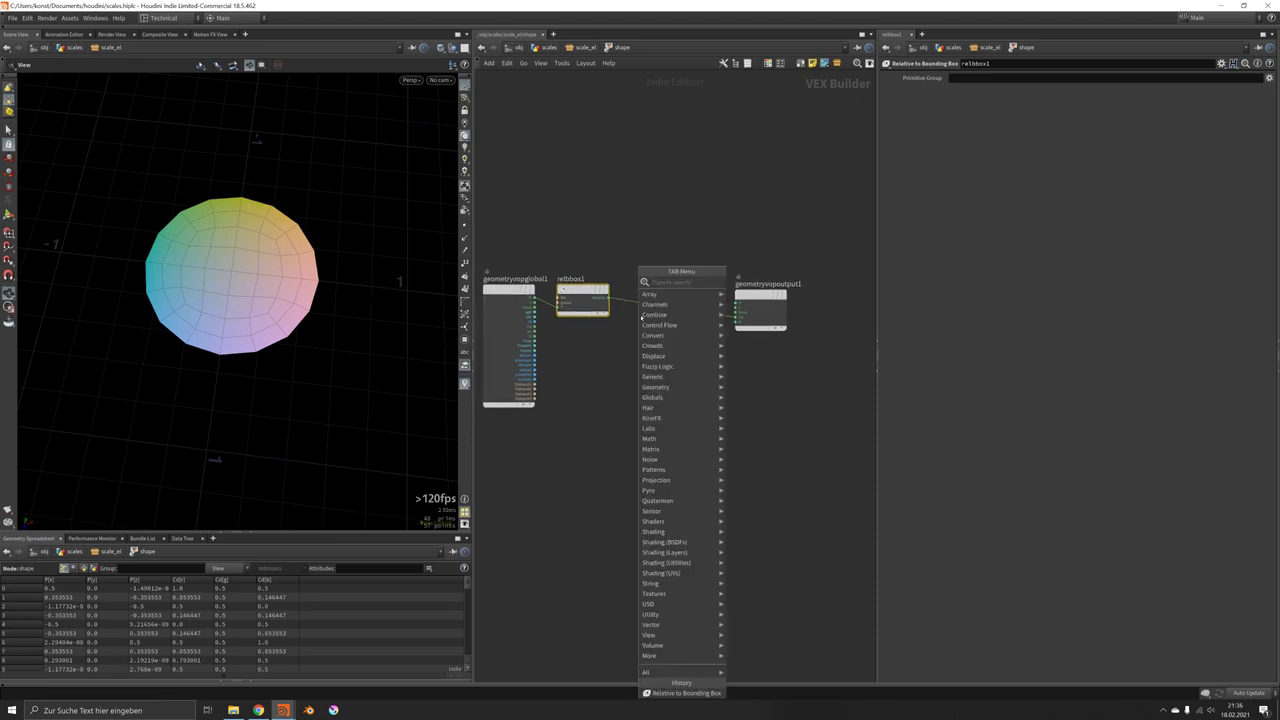
type("getve")
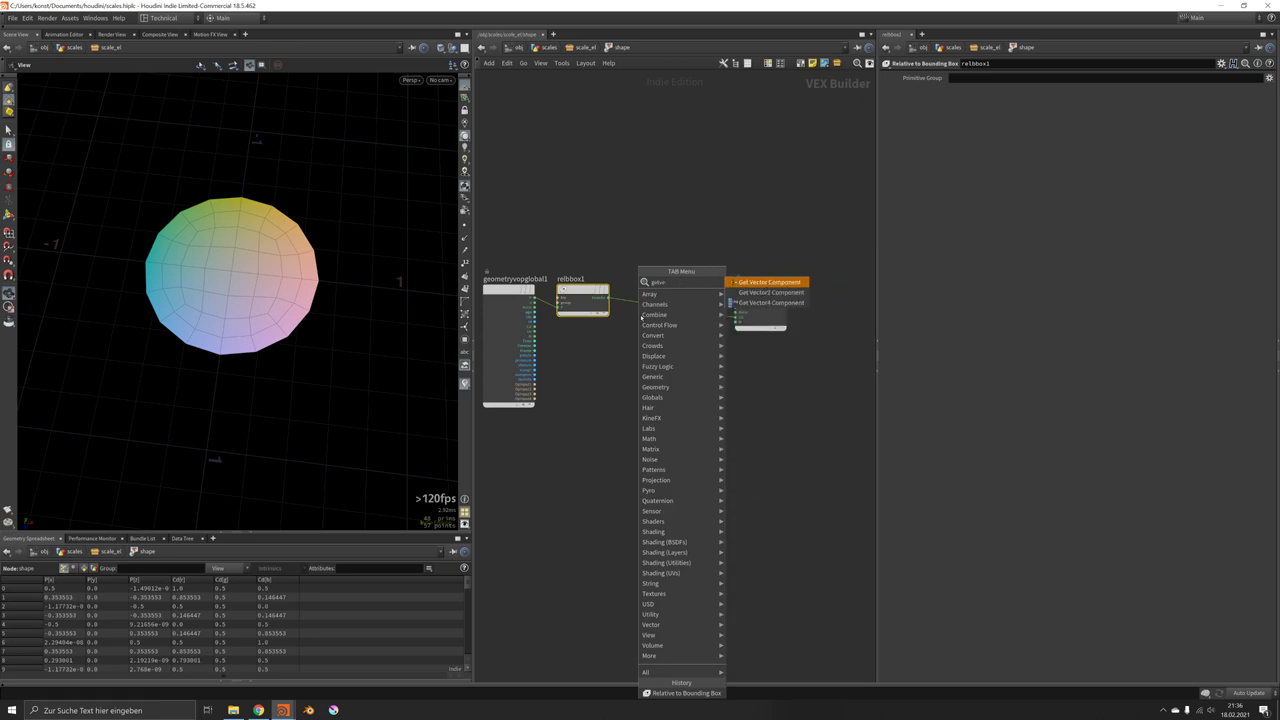
key("Return")
left_click(660, 296)
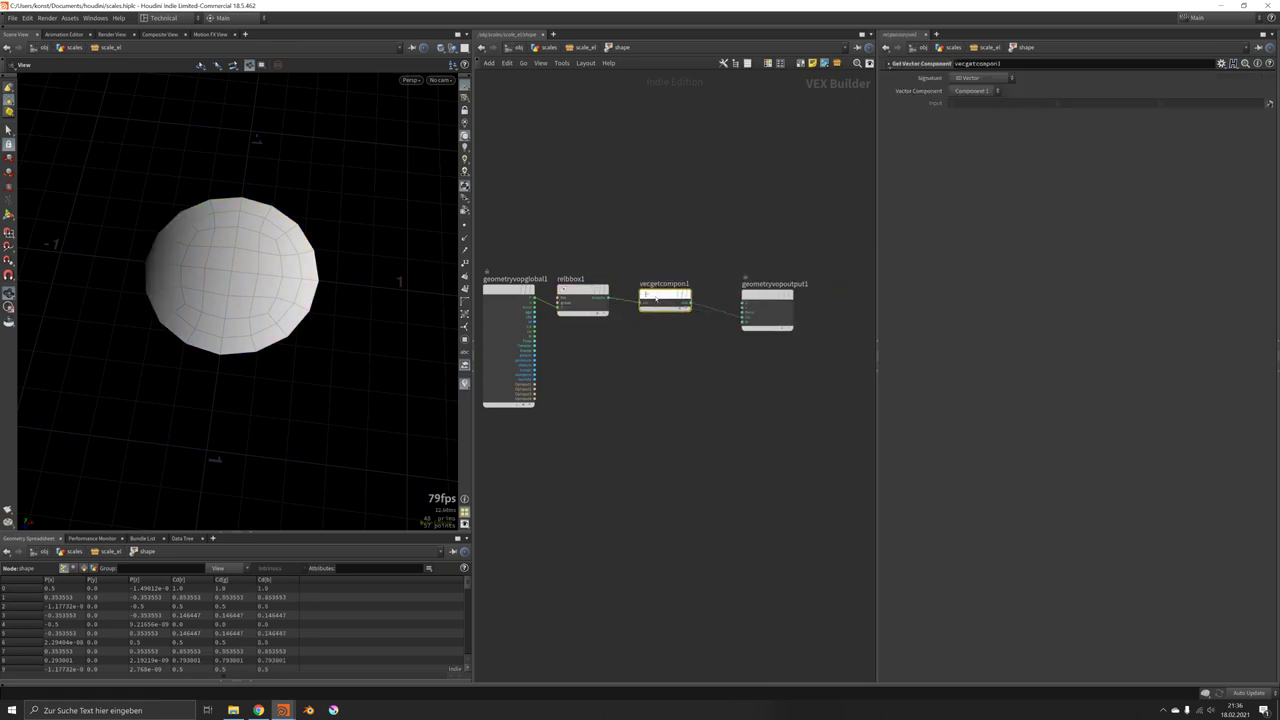
left_click(972, 91)
left_click(970, 122)
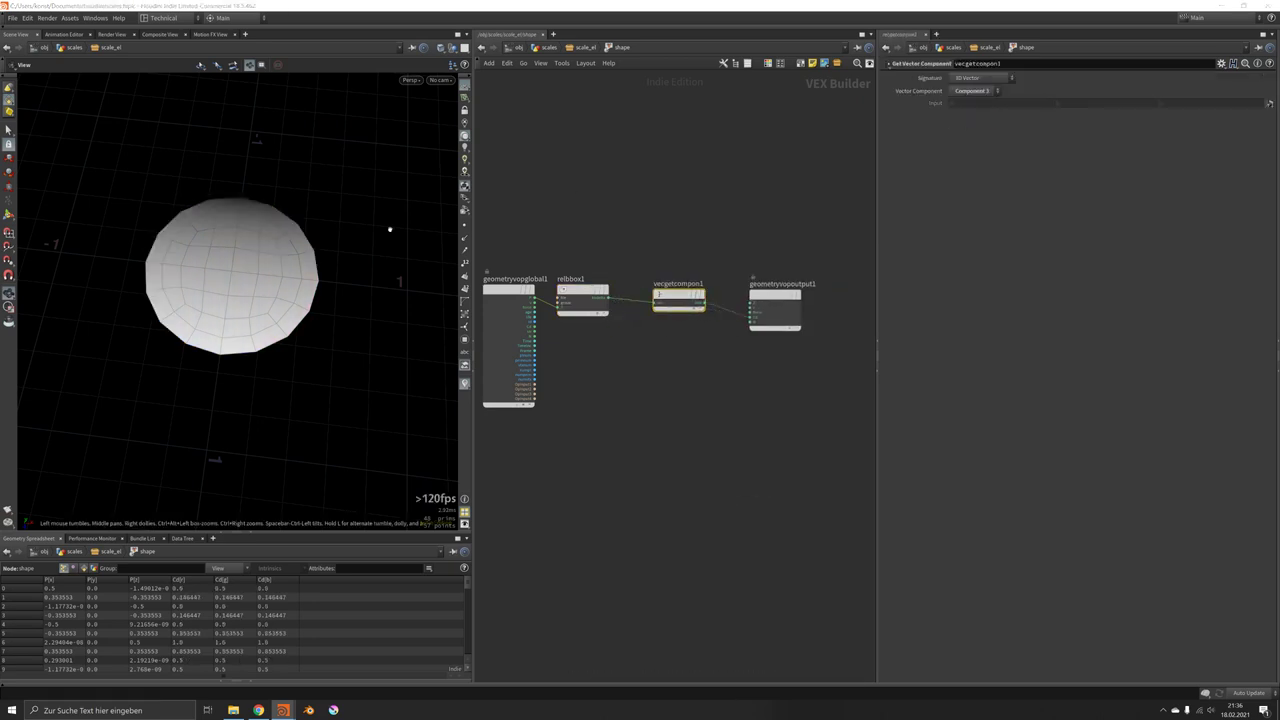
left_click_drag(760, 296, 804, 289)
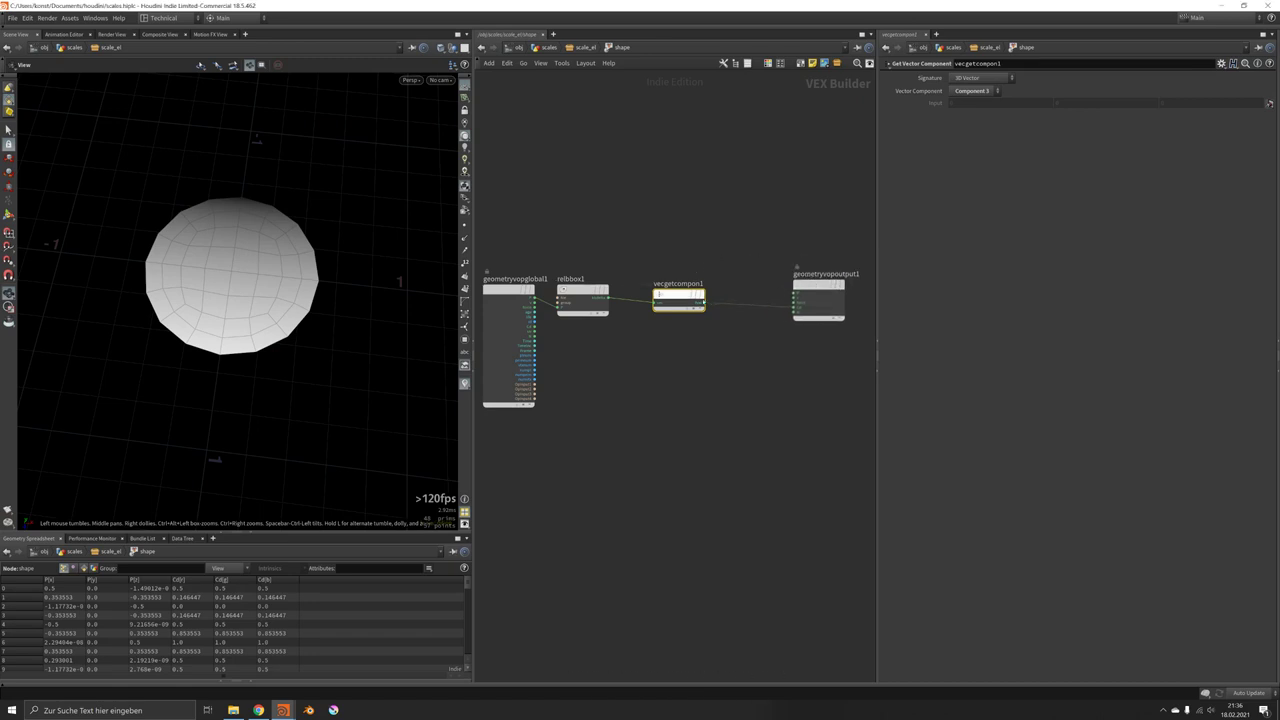
left_click_drag(680, 296, 661, 291)
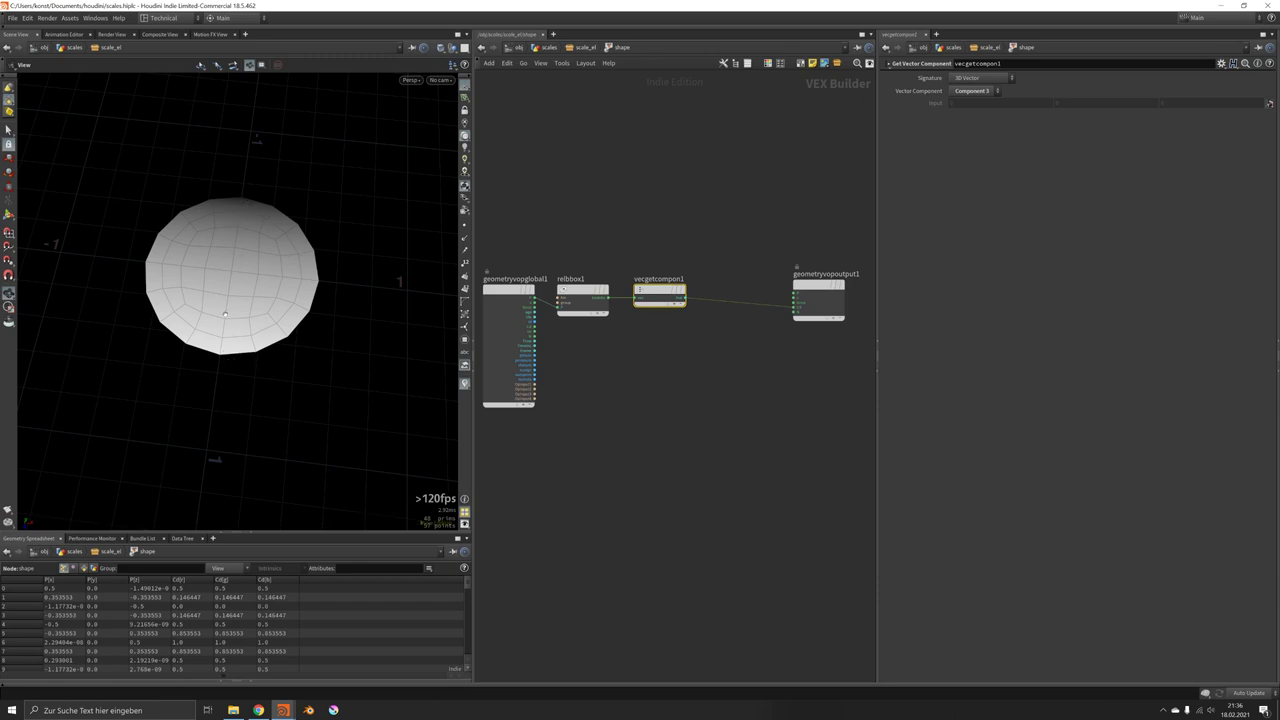
left_click_drag(643, 284, 660, 354)
left_click(733, 380)
key("Tab")
type("chra")
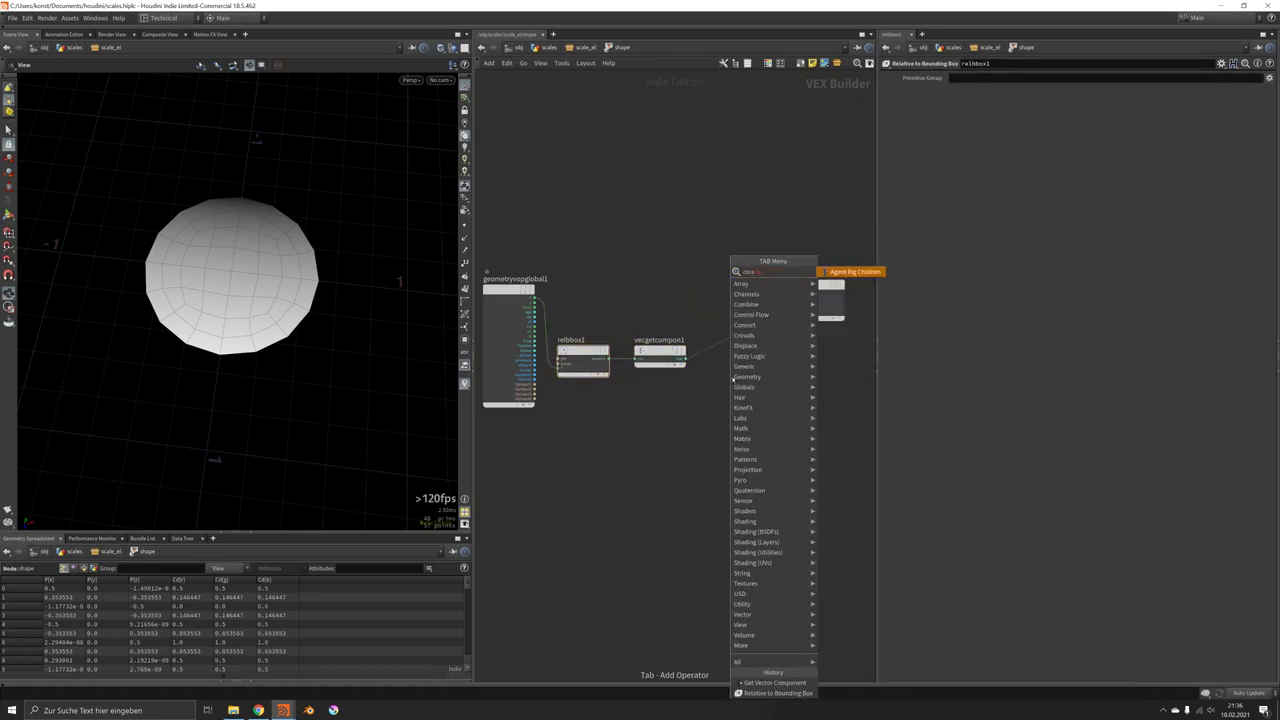
key("Escape")
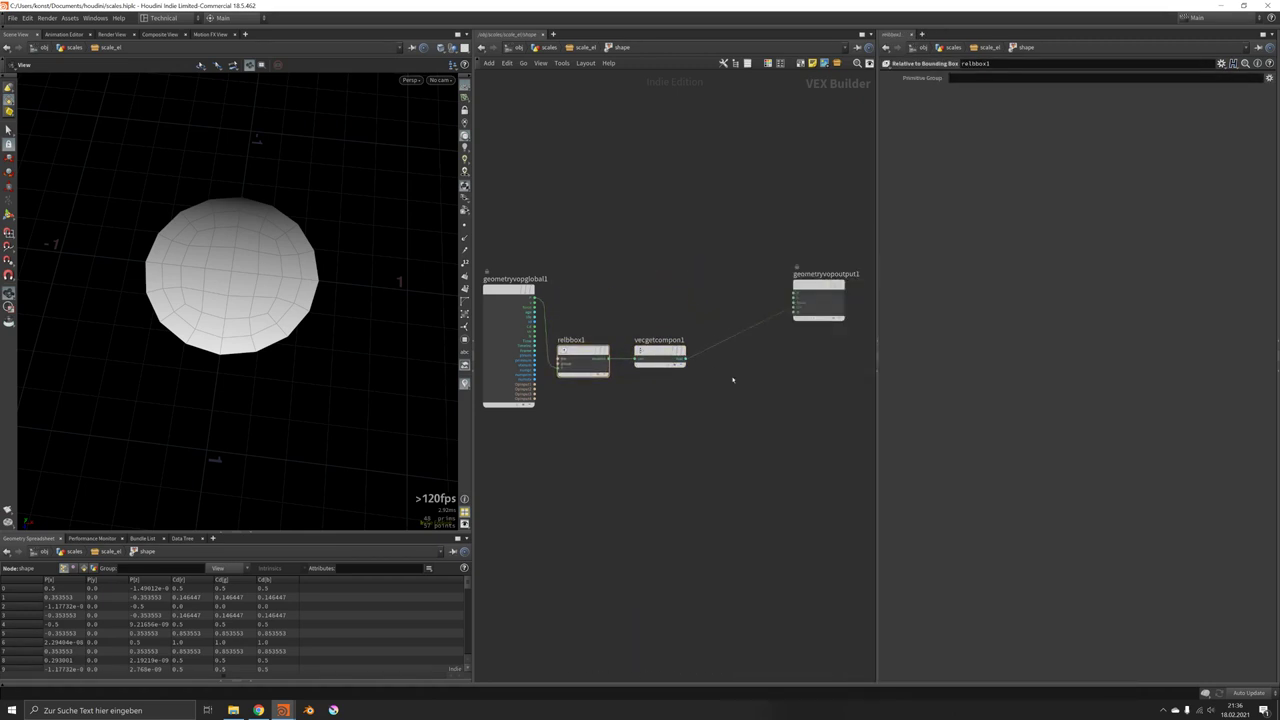
Step: Add a Ramp Parameter node and set its ramp type to Spline Ramp (float)
key("Tab")
type("rampp")
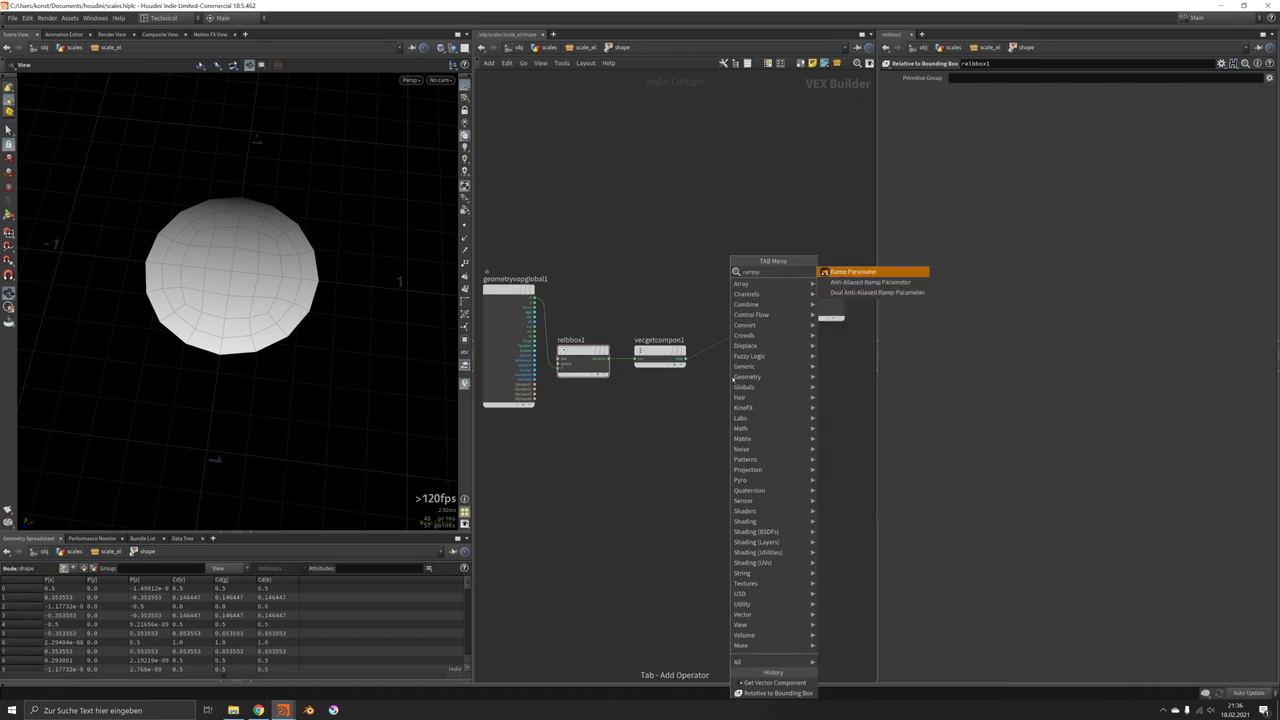
key("Return")
key("Return")
left_click(981, 112)
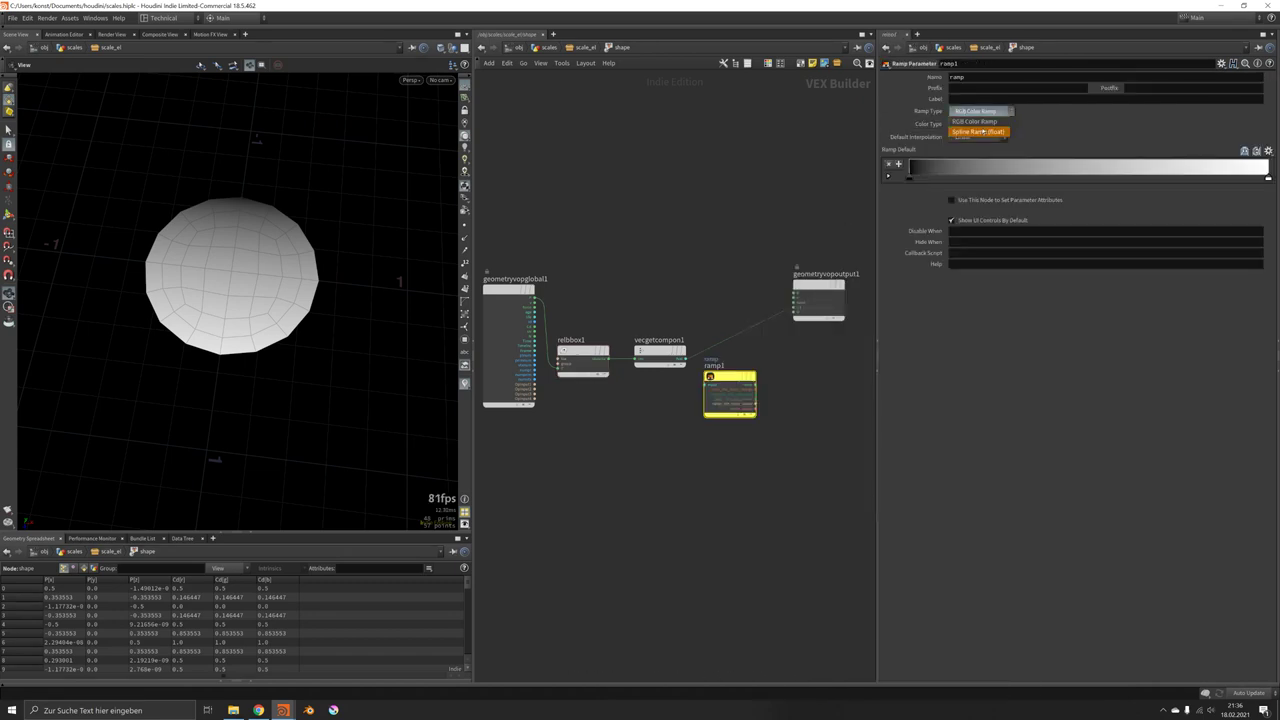
left_click(981, 124)
Step: Name the ramp parameter shape and label it Shape
double_click(981, 79)
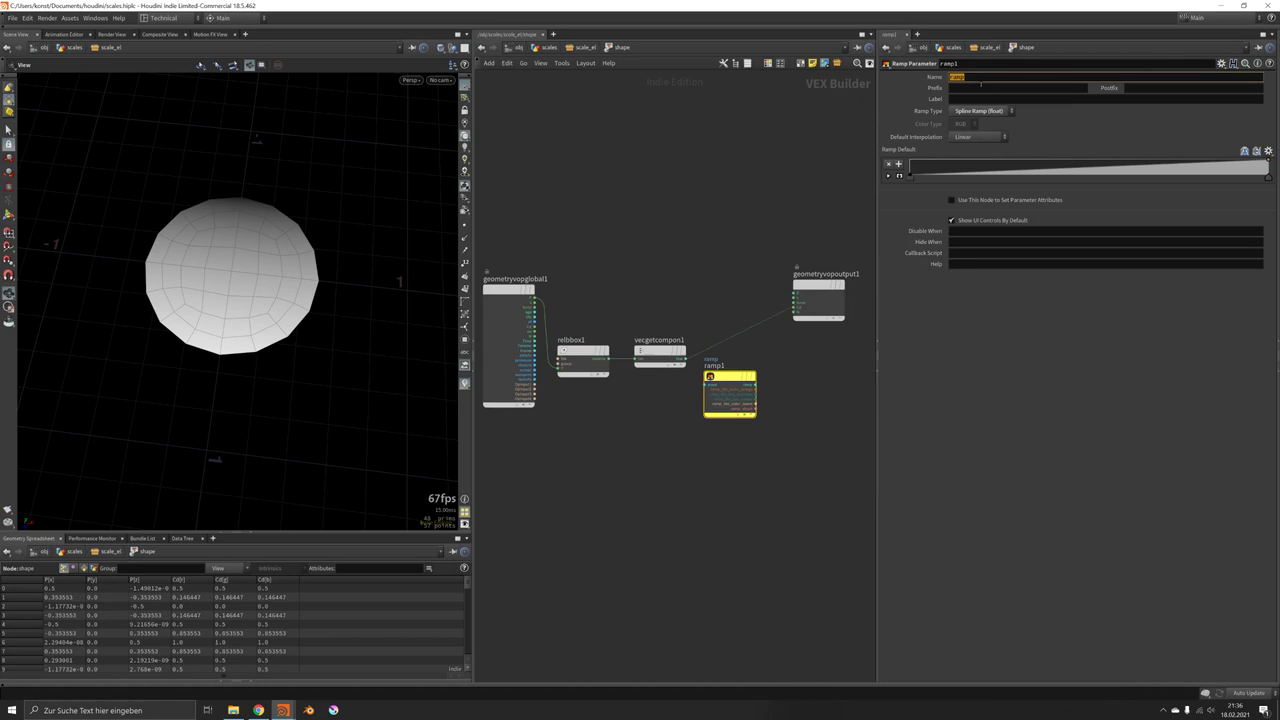
type("shape")
key("Return")
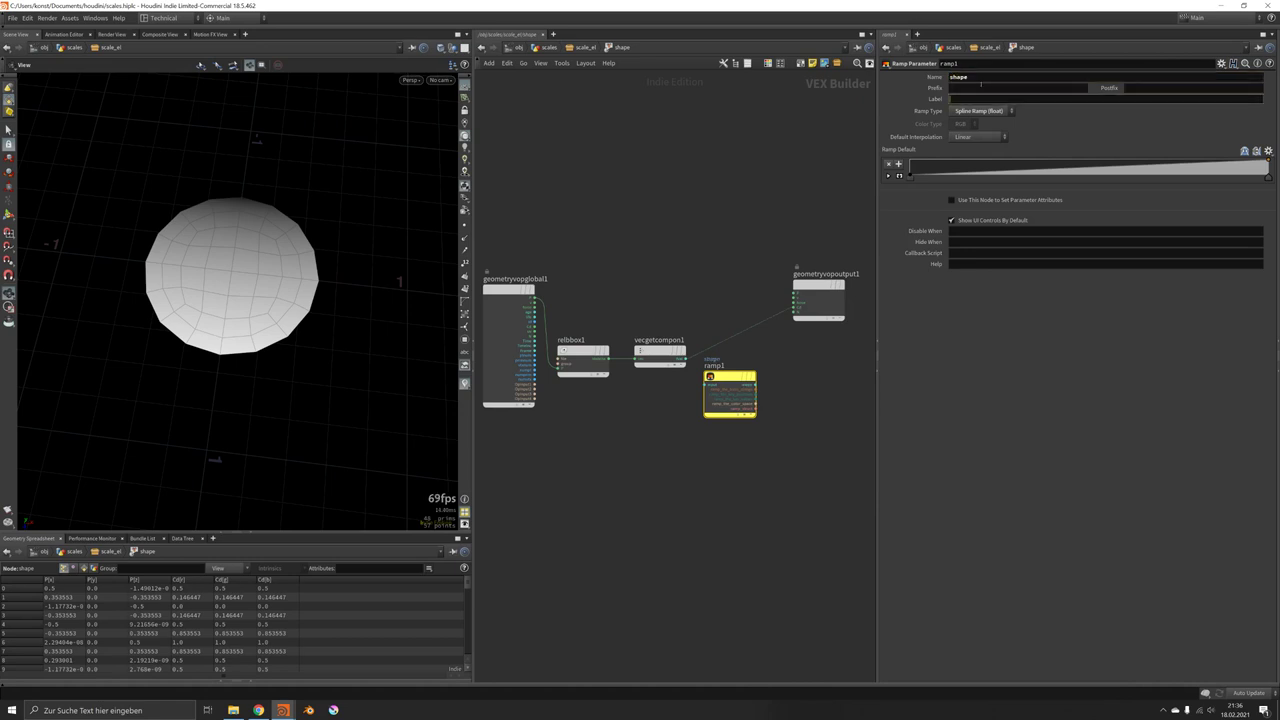
type("Shape")
key("Return")
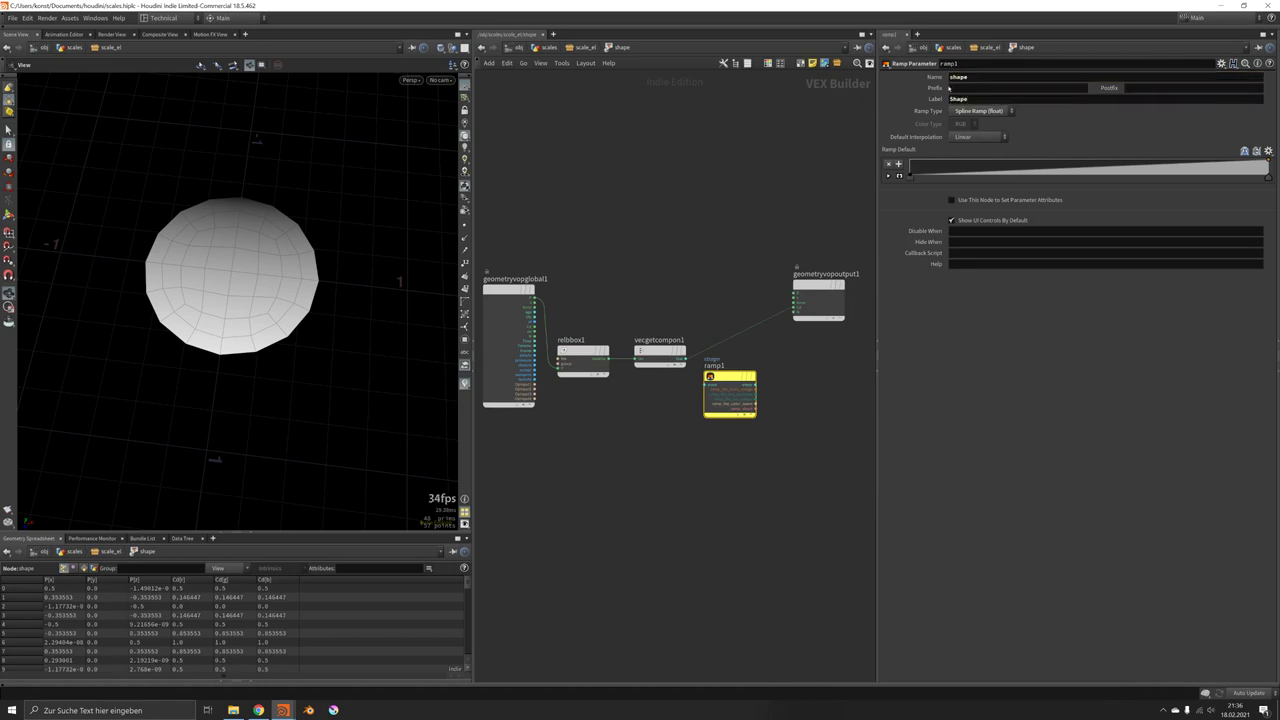
Step: Place the ramp after vecgetcompon1 as its input source and disconnect the output node's Cd
mouse_move(733, 377)
left_mouse_down()
mouse_move(724, 352)
mouse_move(786, 363)
left_mouse_up()
key("y")
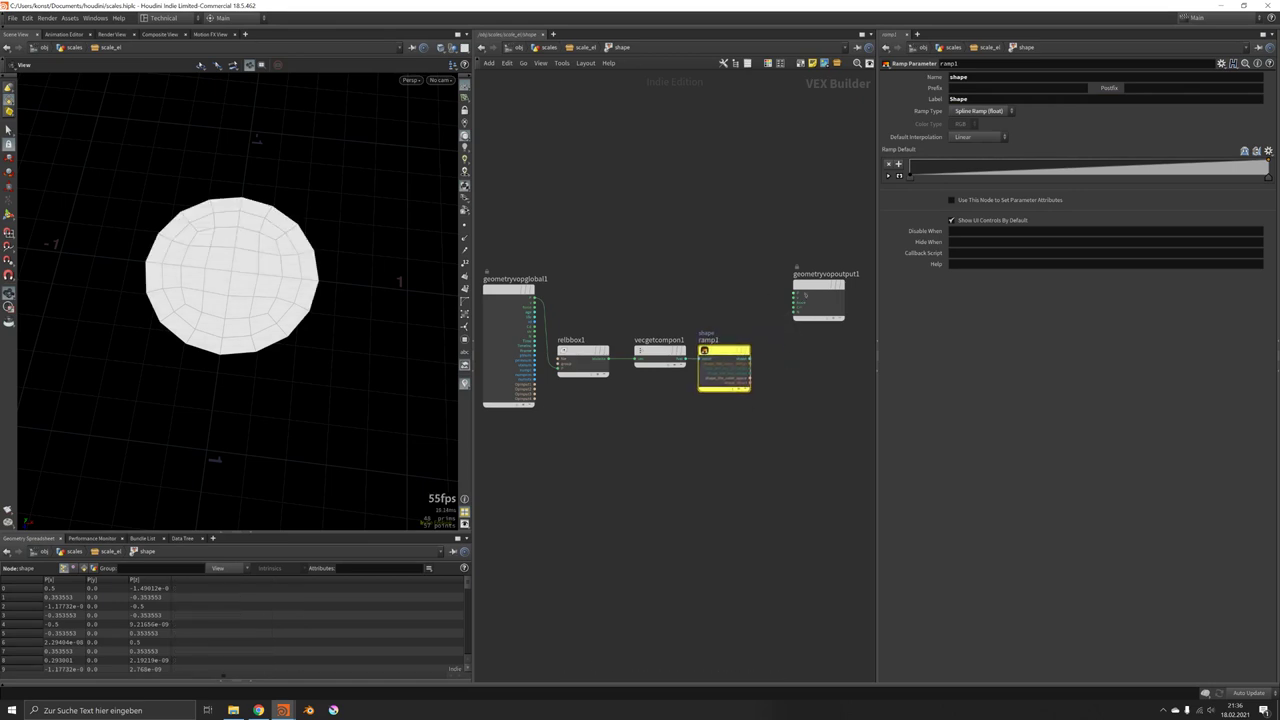
left_click_drag(811, 288, 821, 286)
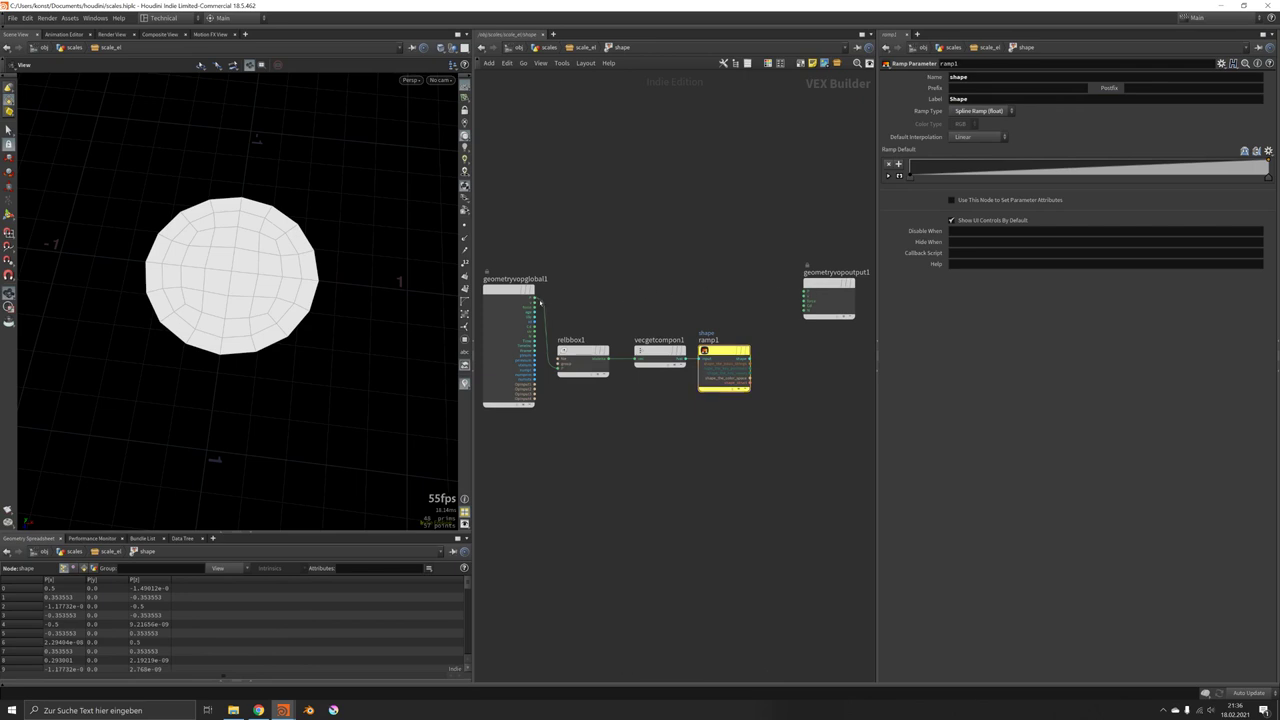
Step: Wire the global P into a second Get Vector Component node placed above vecgetcompon1
left_click(538, 299)
key("Tab")
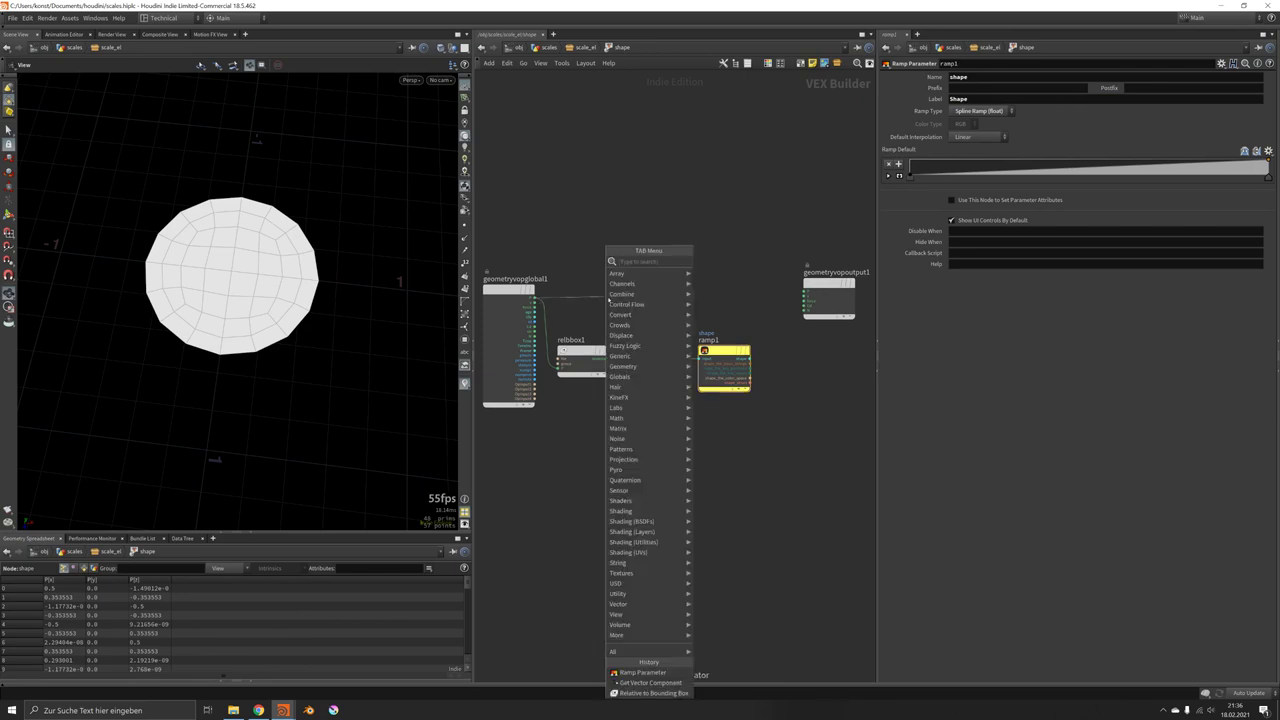
type("getve")
key("Return")
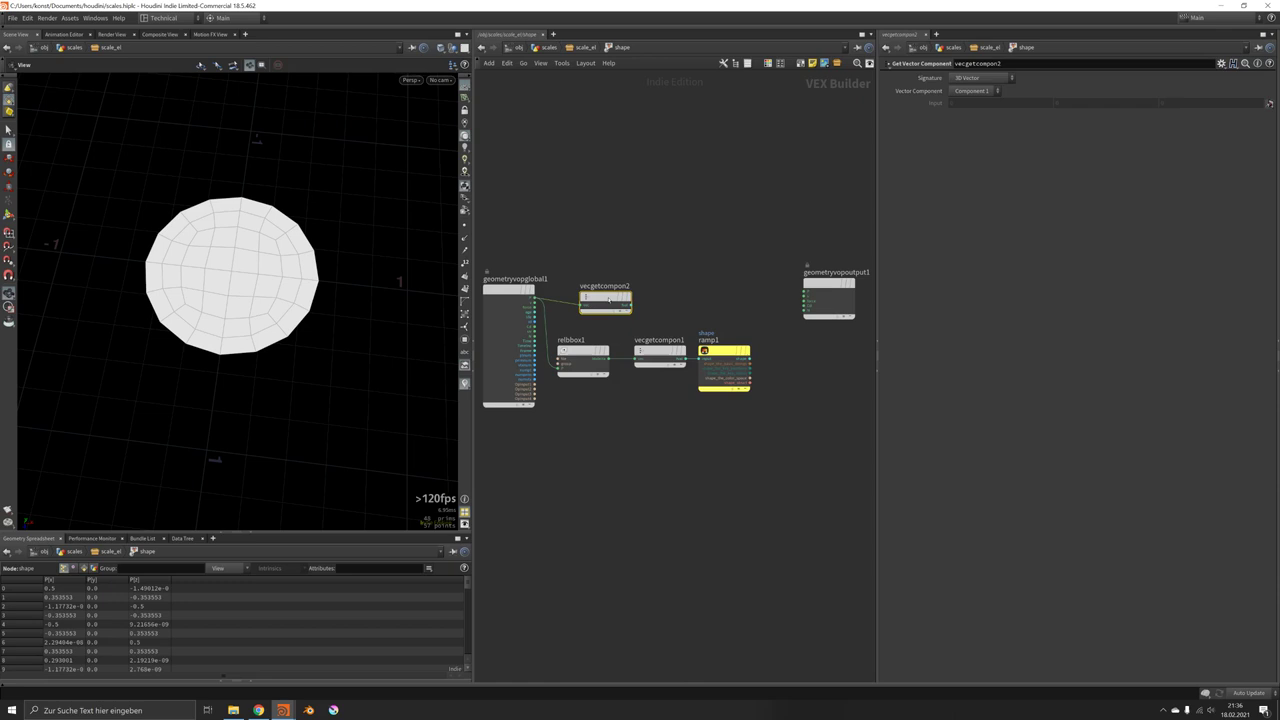
left_click(660, 293)
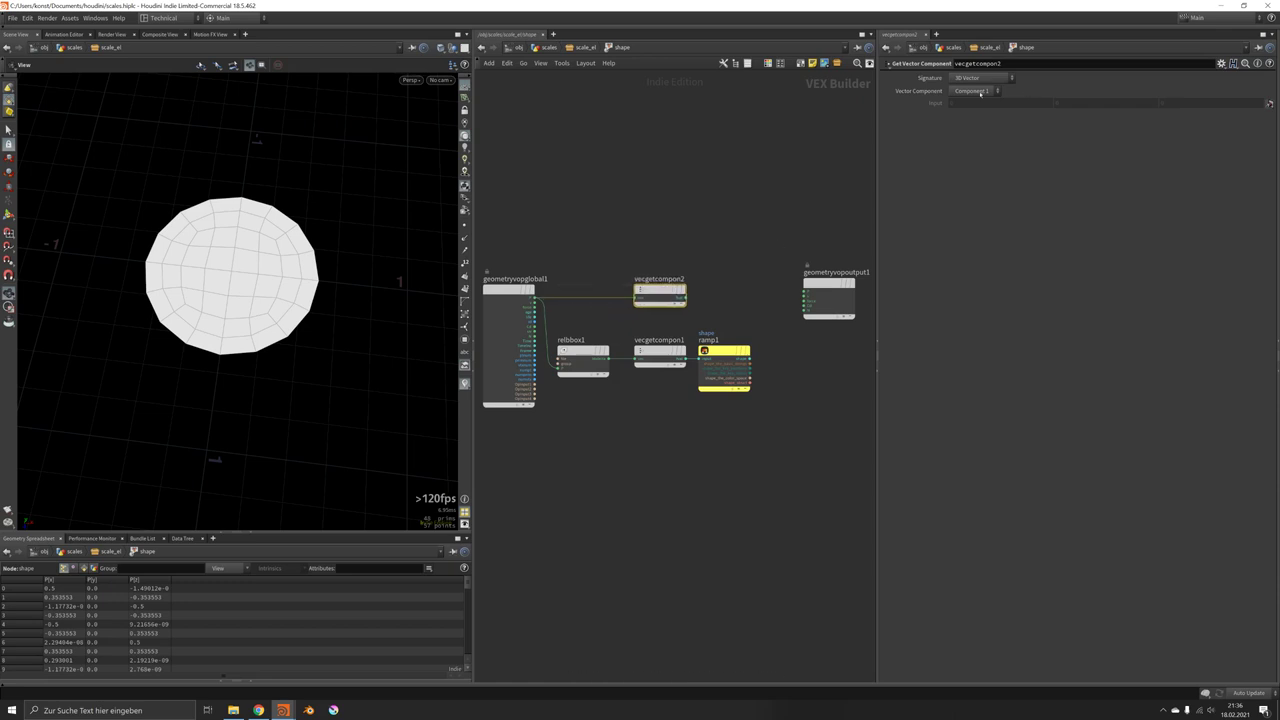
Step: Add a Multiply node that combines vecgetcompon2's value with the ramp's shape output
left_click(683, 298)
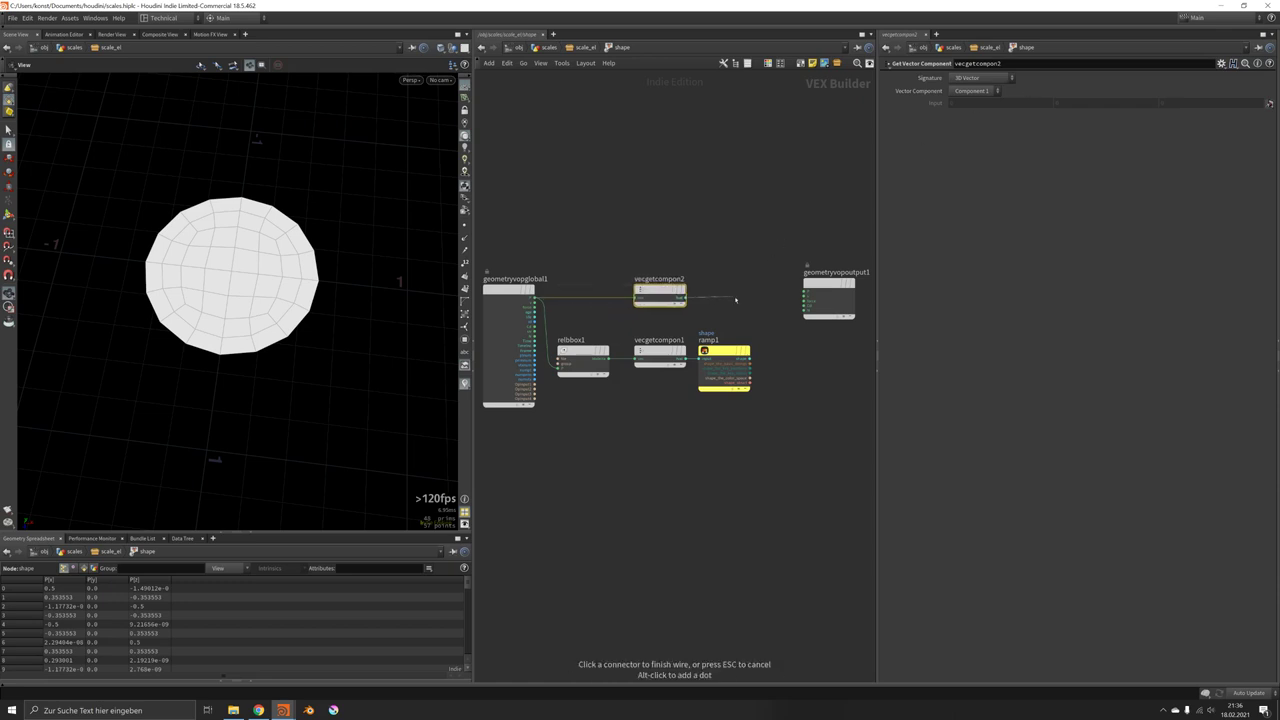
key("Tab")
type("mult")
key("Return")
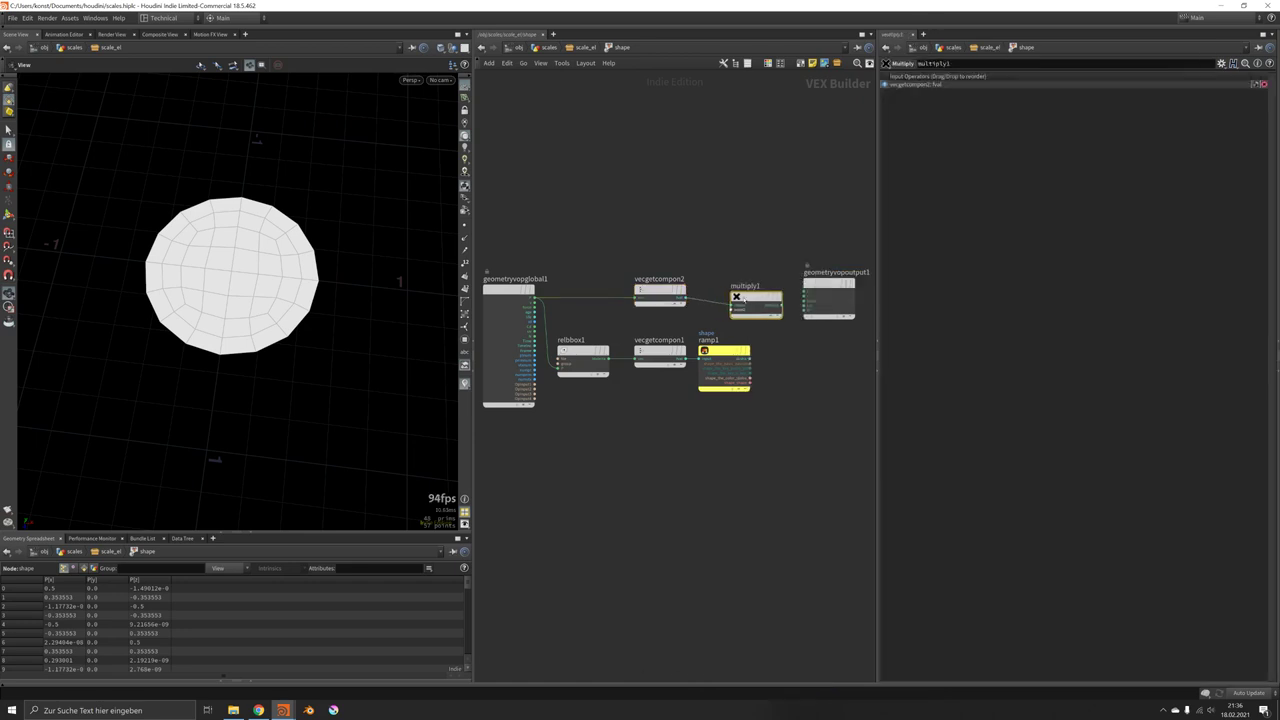
left_click_drag(738, 297, 757, 287)
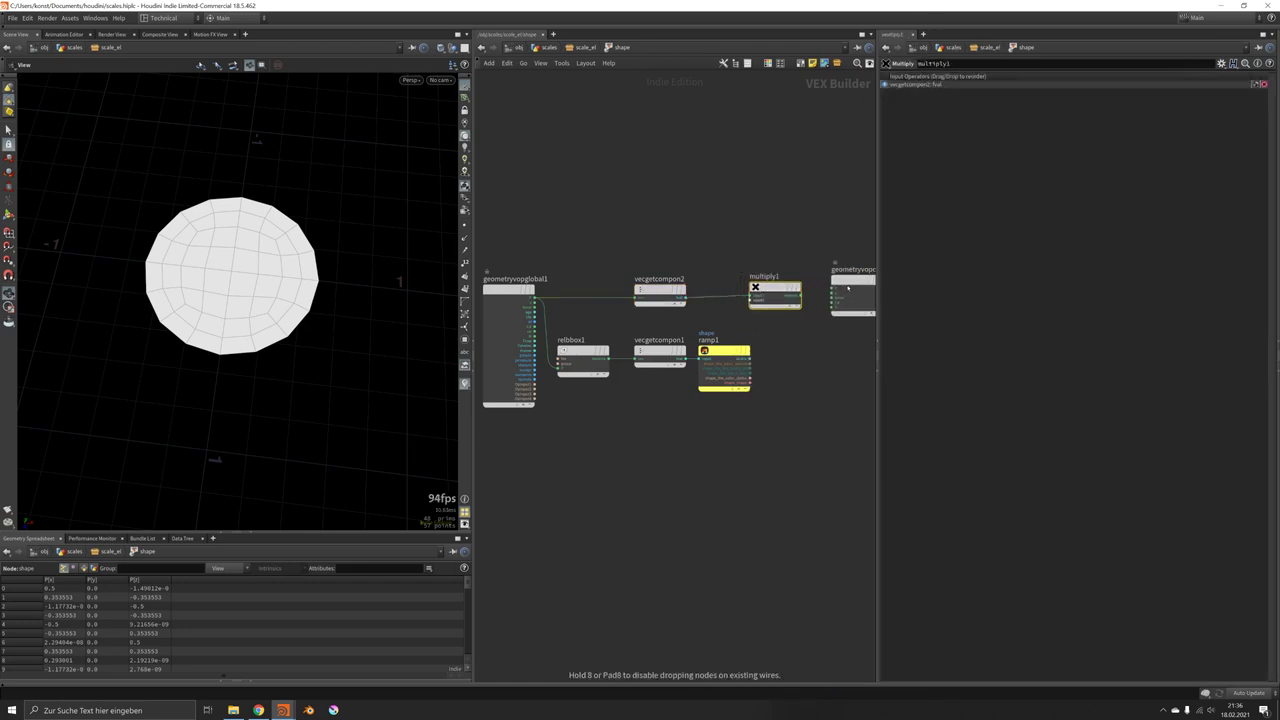
left_click_drag(780, 292, 796, 299)
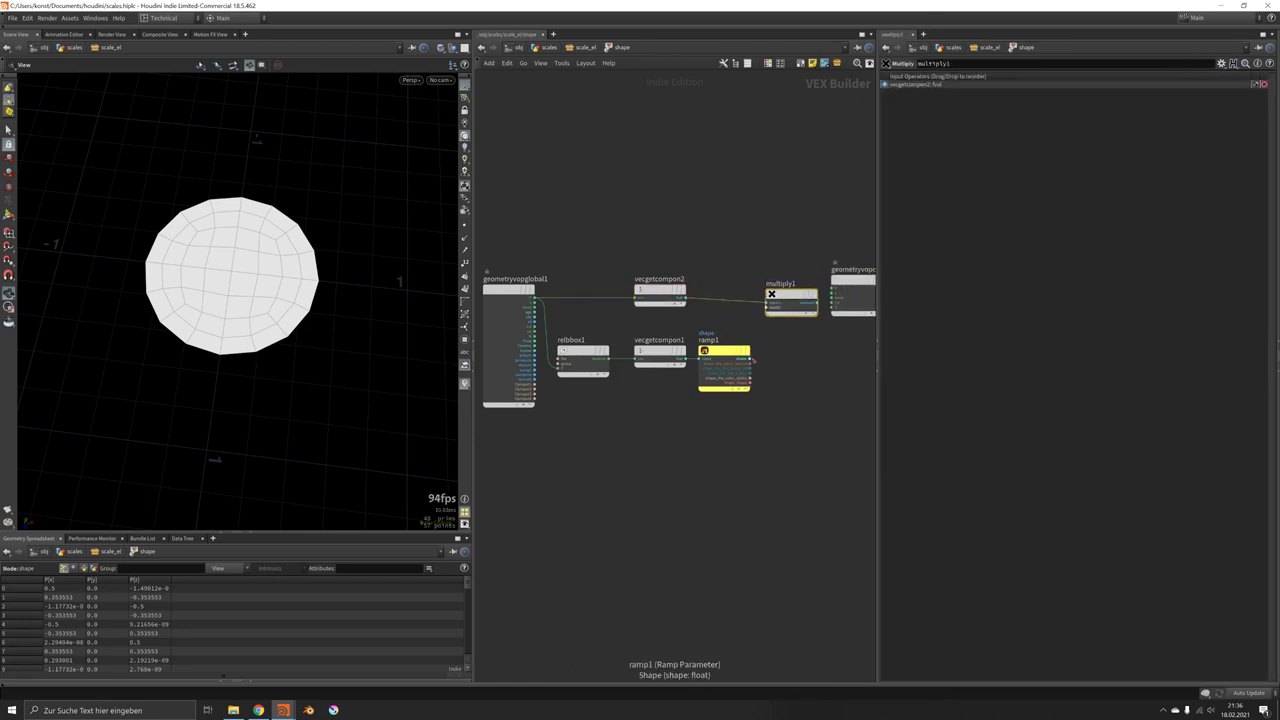
left_click_drag(752, 359, 781, 292)
Step: Widen the network editor pane and move the geometry output node farther away from multiply1
middle_click_drag(777, 233, 753, 227)
left_click_drag(474, 453, 400, 450)
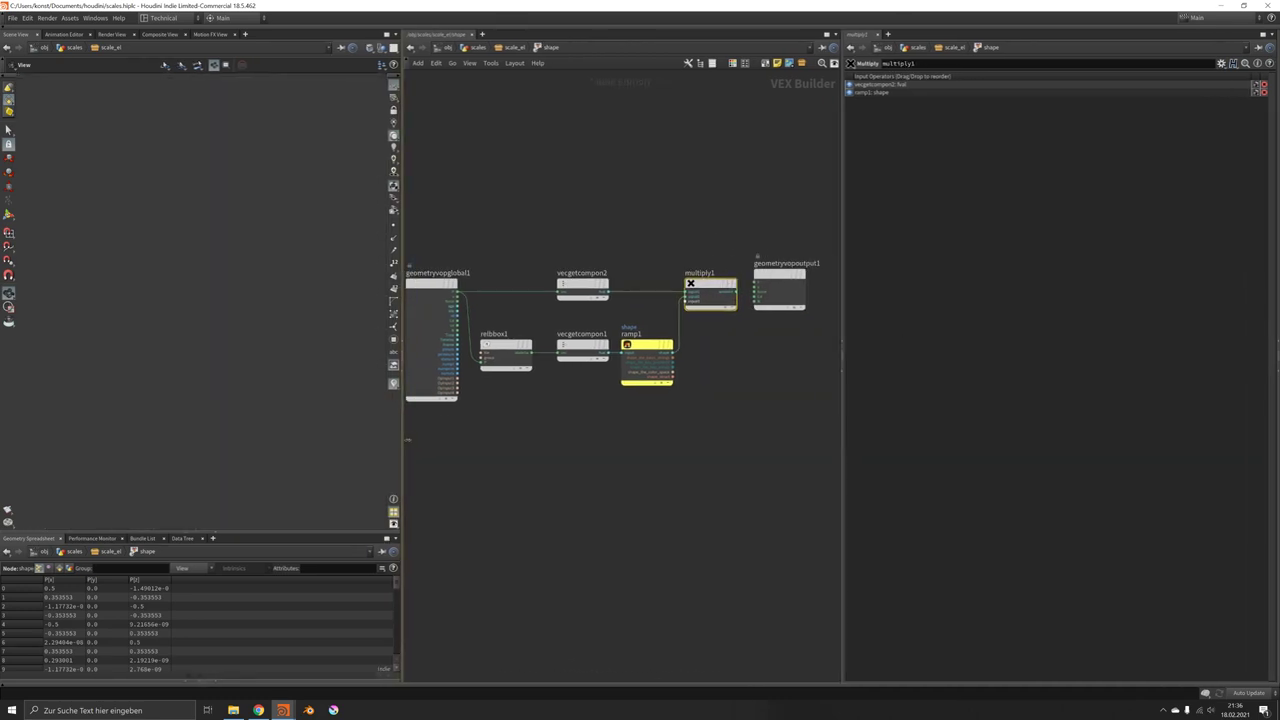
left_click_drag(845, 432, 970, 432)
left_click_drag(846, 273, 902, 247)
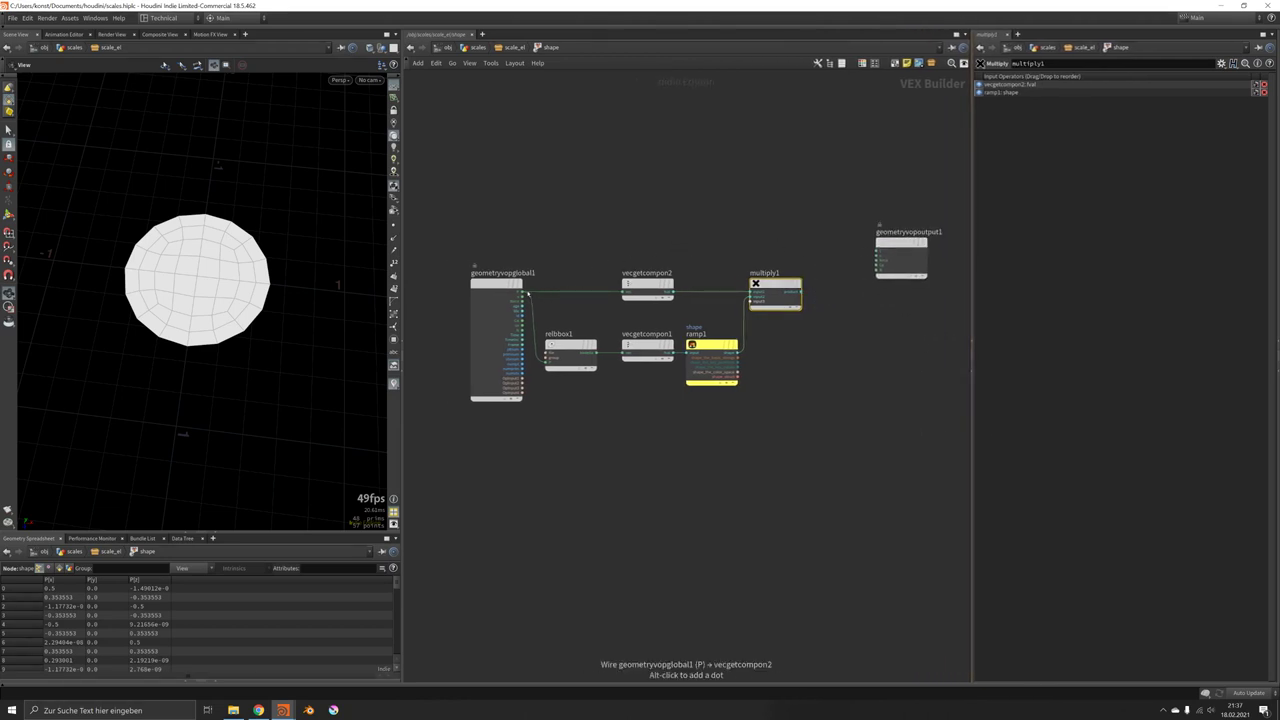
Step: Add a Set Vector Component node that takes the global P as its vector and multiply1's product as its component value
left_click_drag(525, 292, 797, 237)
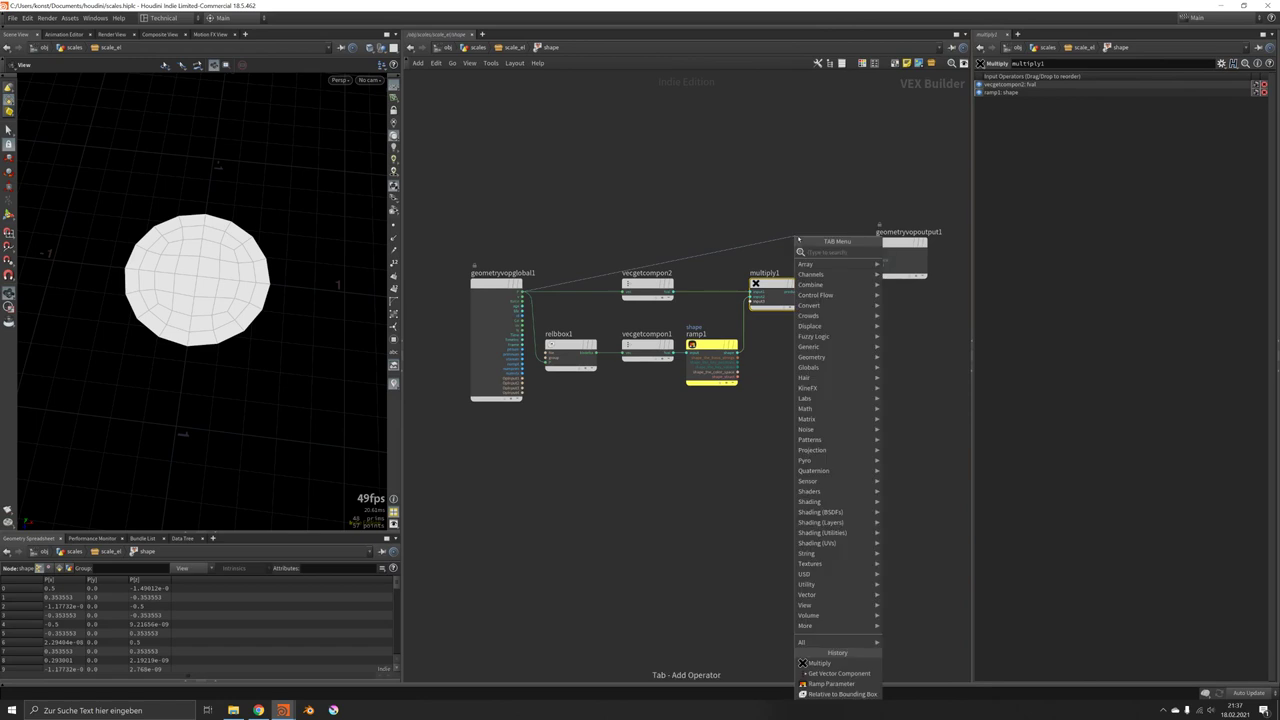
type("setve")
key("Down")
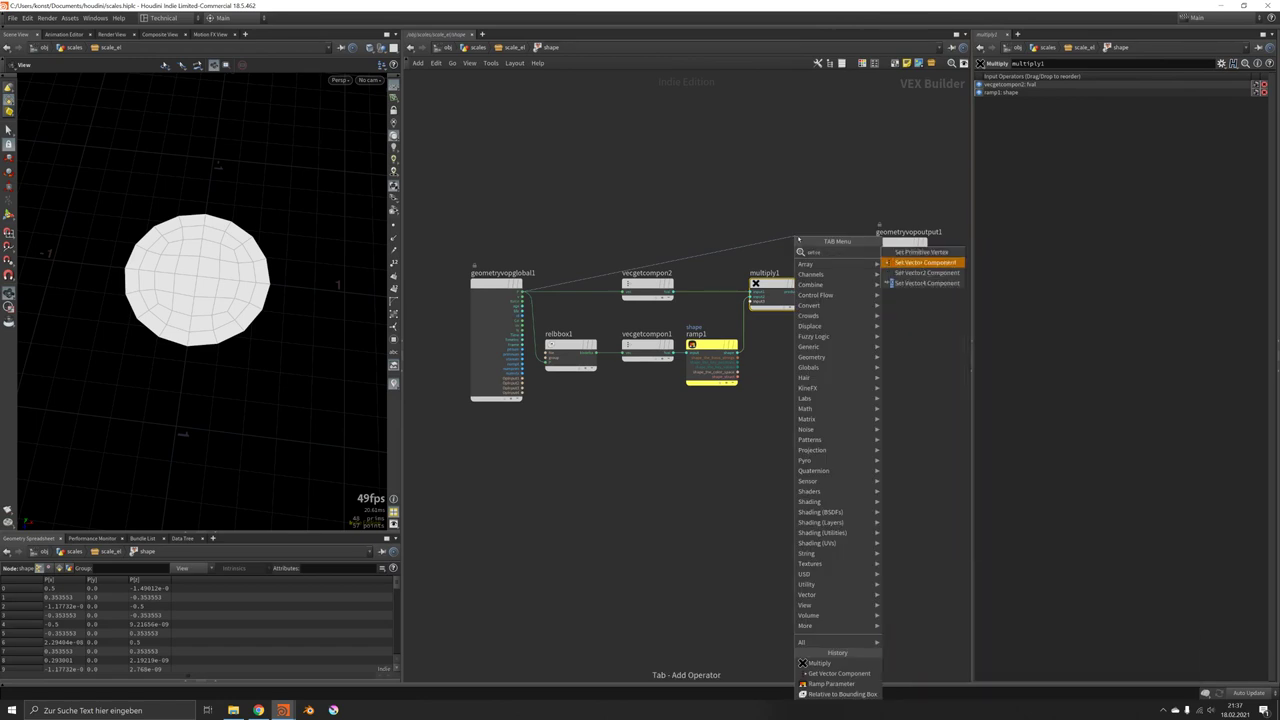
key("Return")
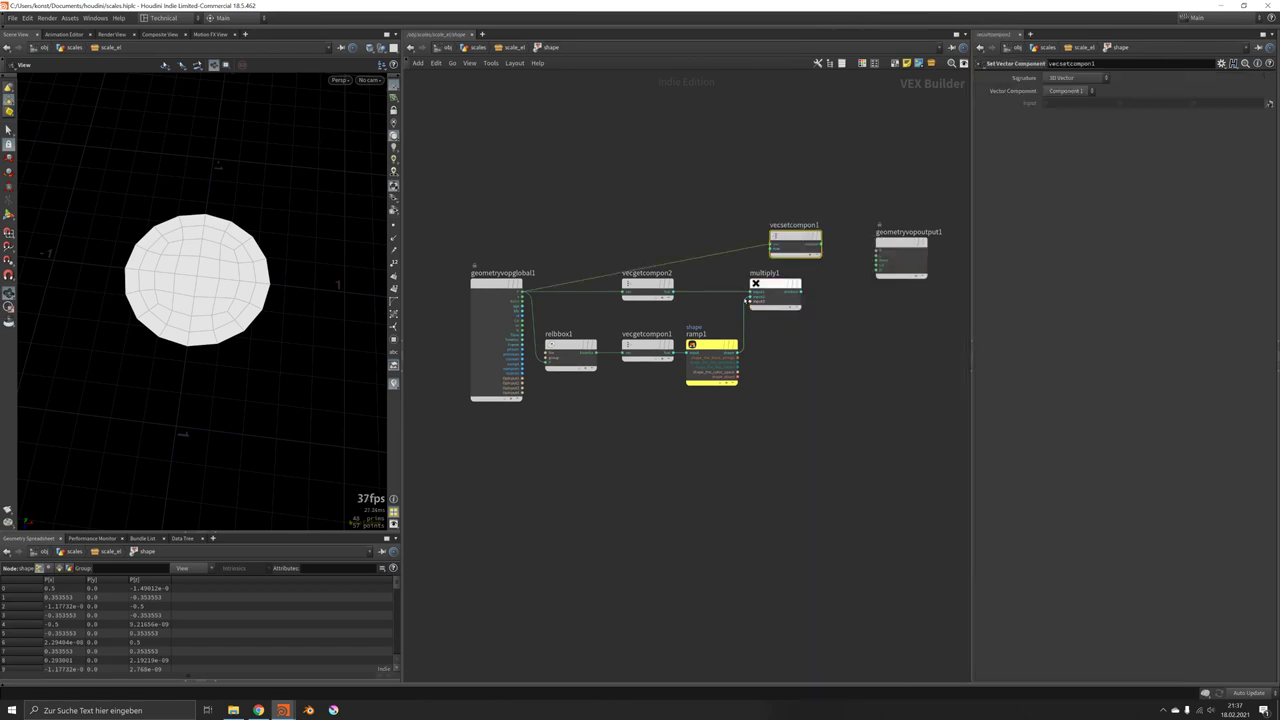
left_click_drag(795, 237, 830, 240)
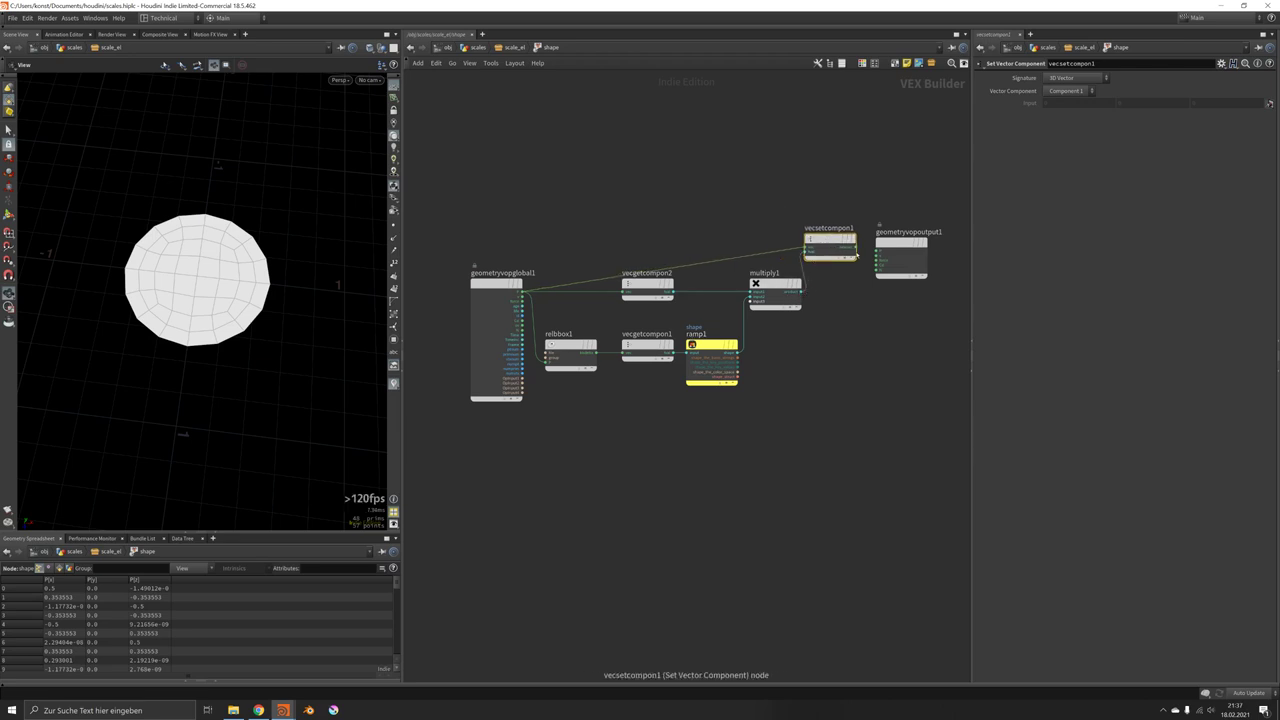
Step: Wire the Set Vector Component result into the geometry output's P and space the two nodes apart
left_click_drag(857, 248, 901, 239)
left_click_drag(822, 212, 860, 242)
left_click(800, 190)
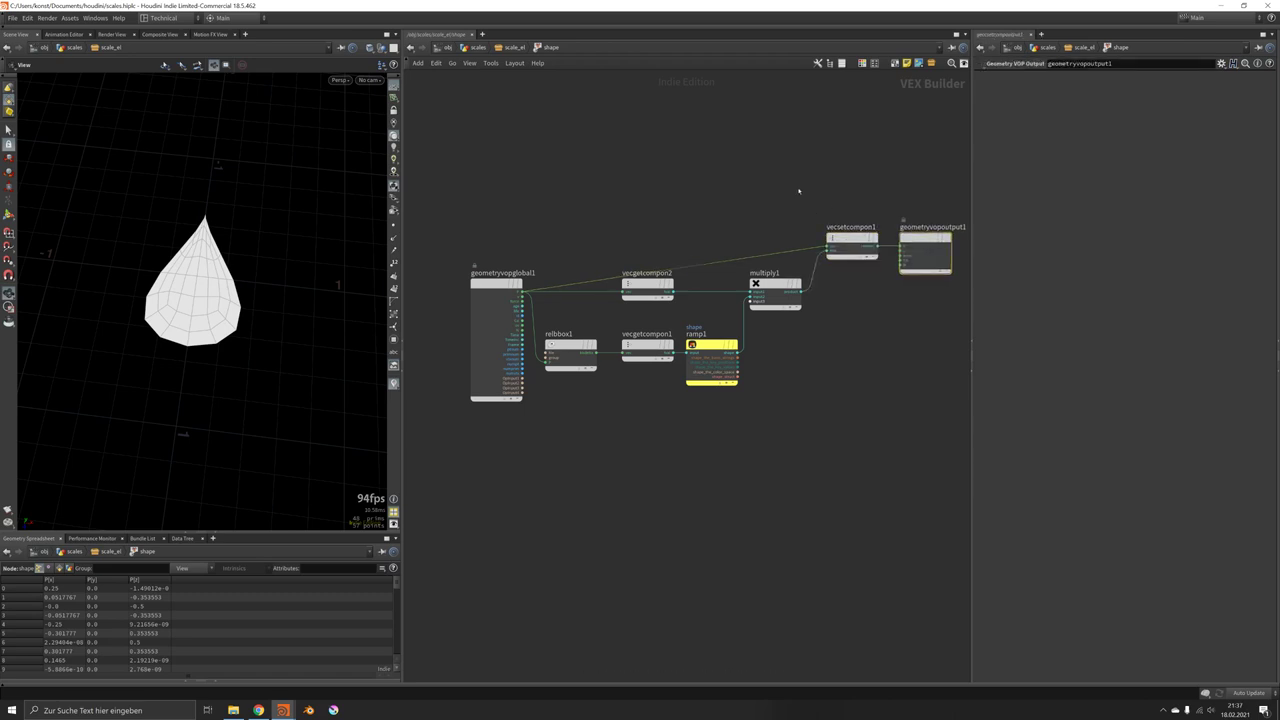
Step: Return to the scale_el network, enlarge the shape node's ramp and apply the bell-shaped Monotone Cubic preset to it
key("u")
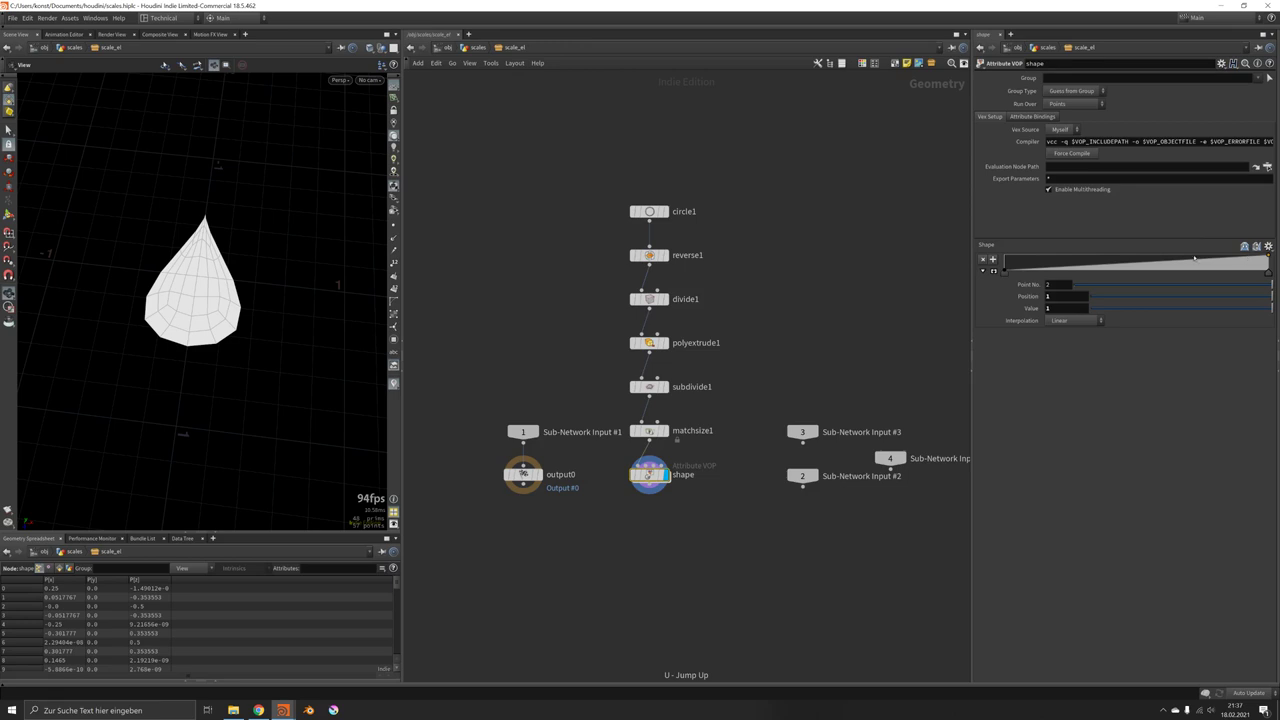
left_click(993, 271)
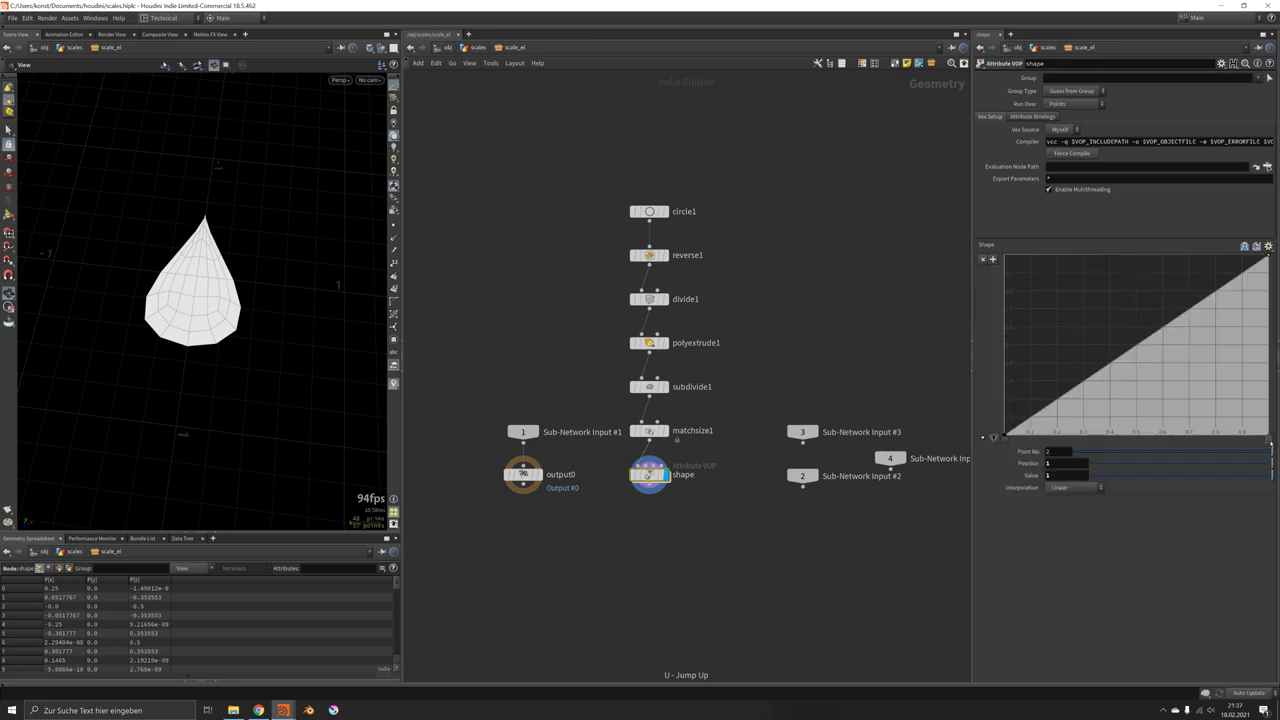
mouse_move(1269, 439)
left_mouse_down()
mouse_move(1086, 445)
mouse_move(1270, 440)
left_mouse_up()
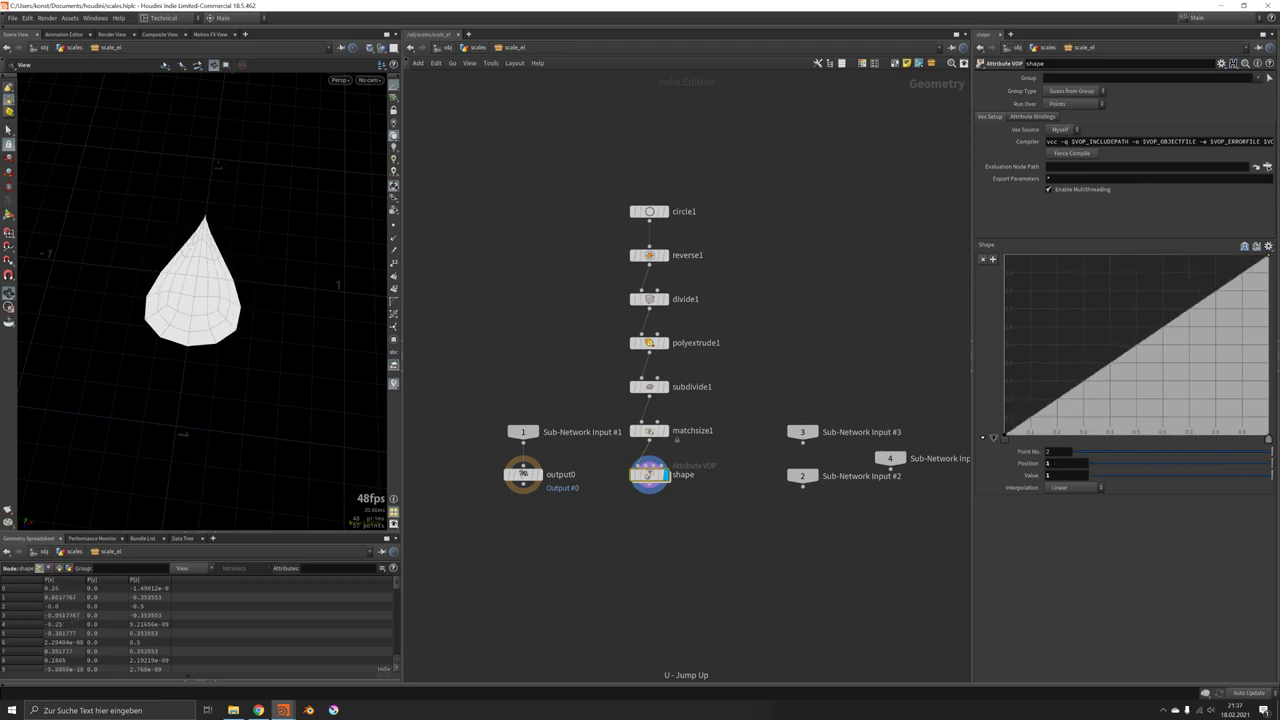
left_click(1268, 246)
left_click(1256, 277)
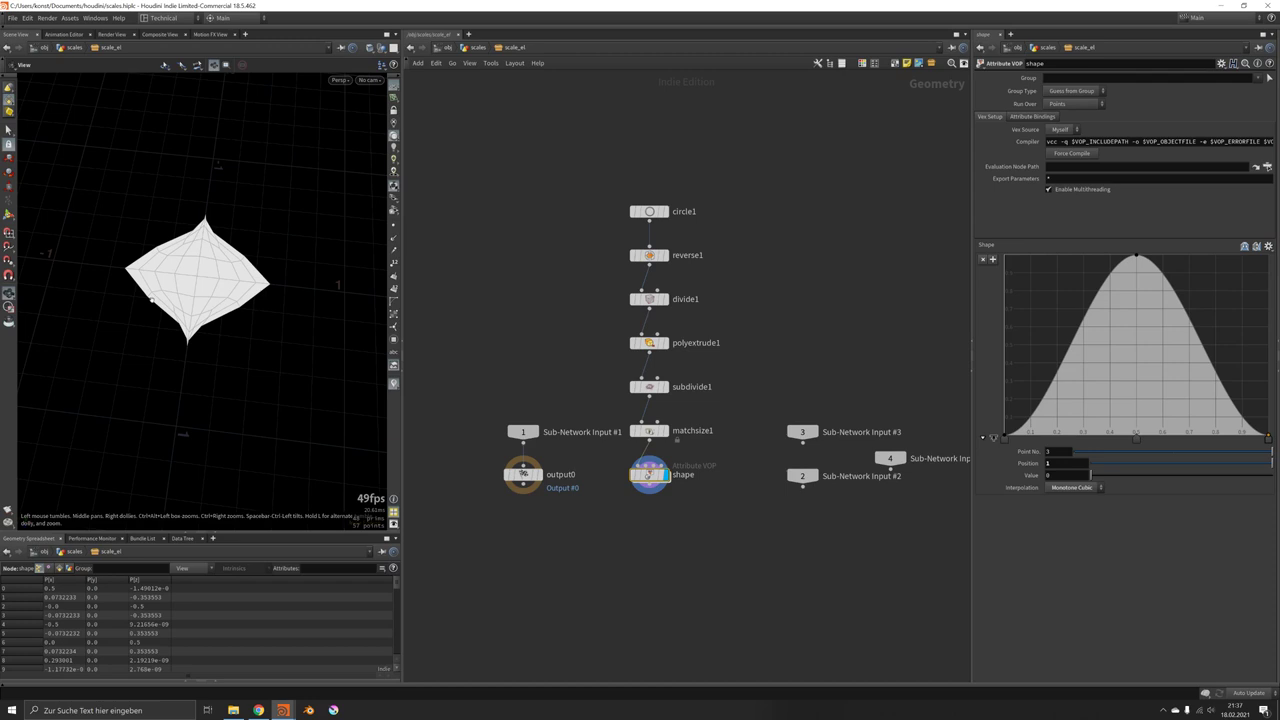
Step: Raise the Shape ramp's first point to about 0.41 and its last point to about 0.26
left_click_drag(152, 299, 320, 271)
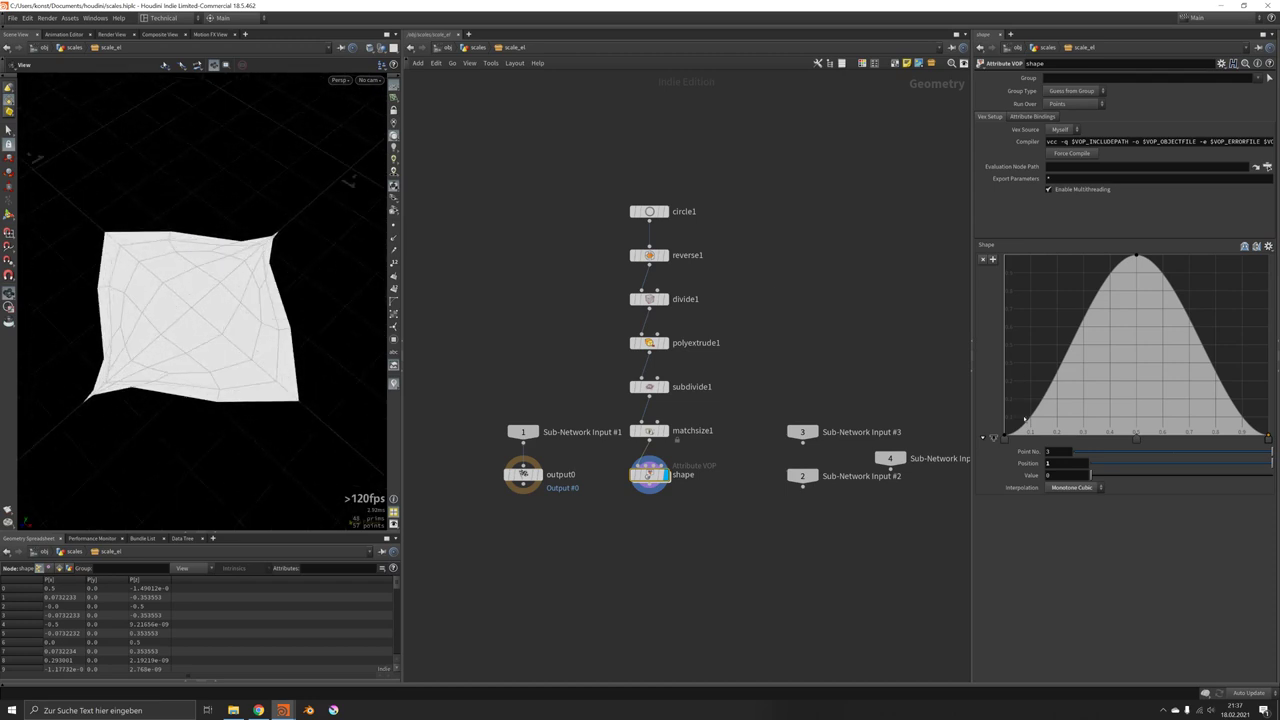
left_click_drag(1008, 438, 1005, 363)
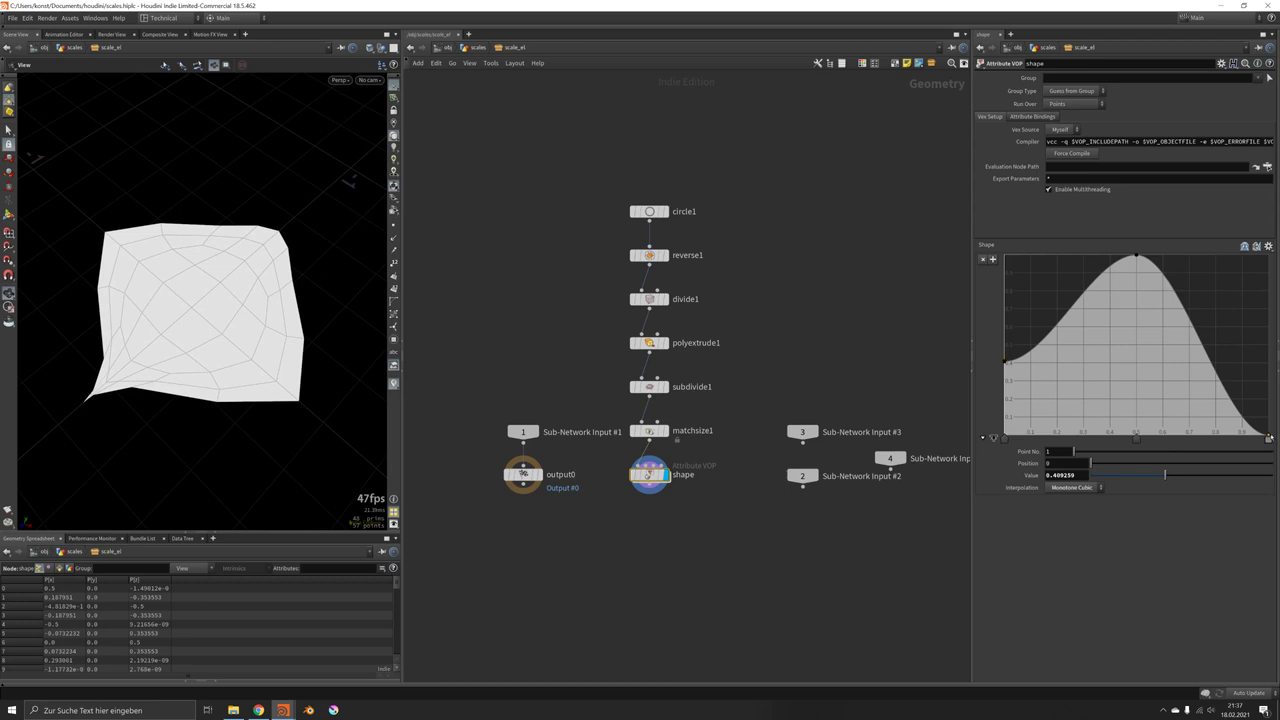
left_click_drag(1268, 438, 1275, 391)
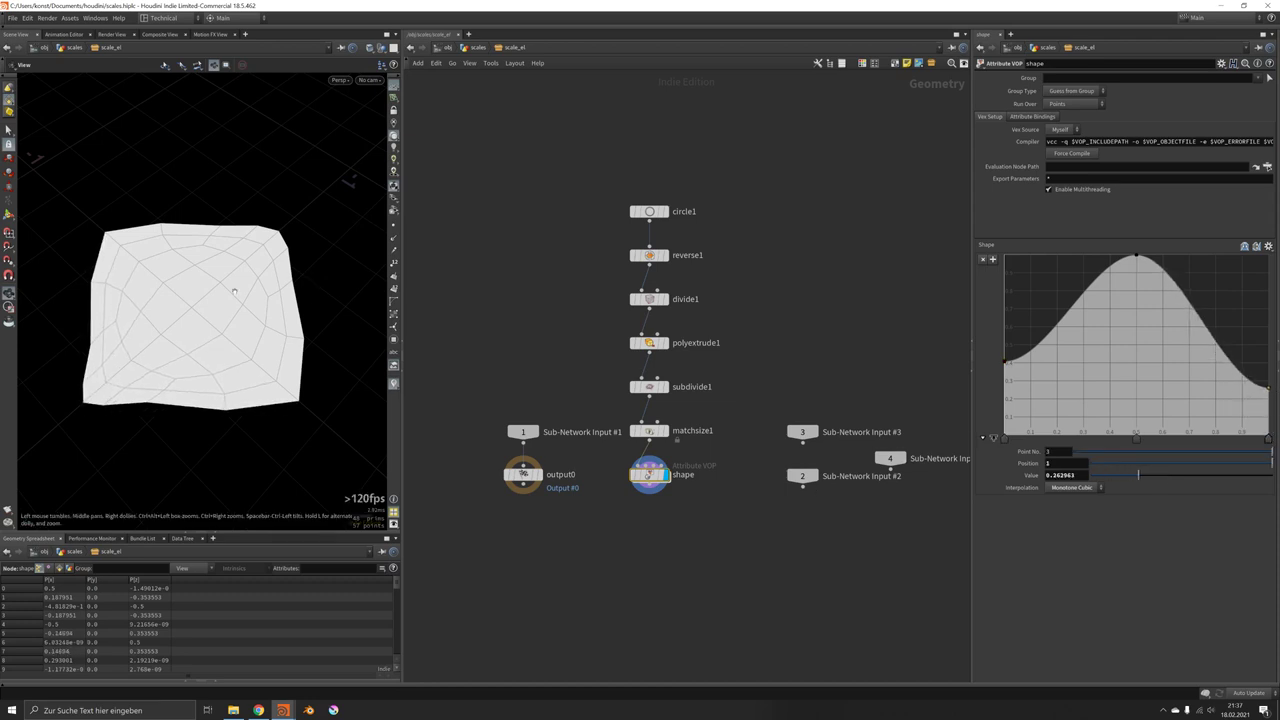
scroll(234, 289, "down", 3)
left_click_drag(234, 289, 256, 250)
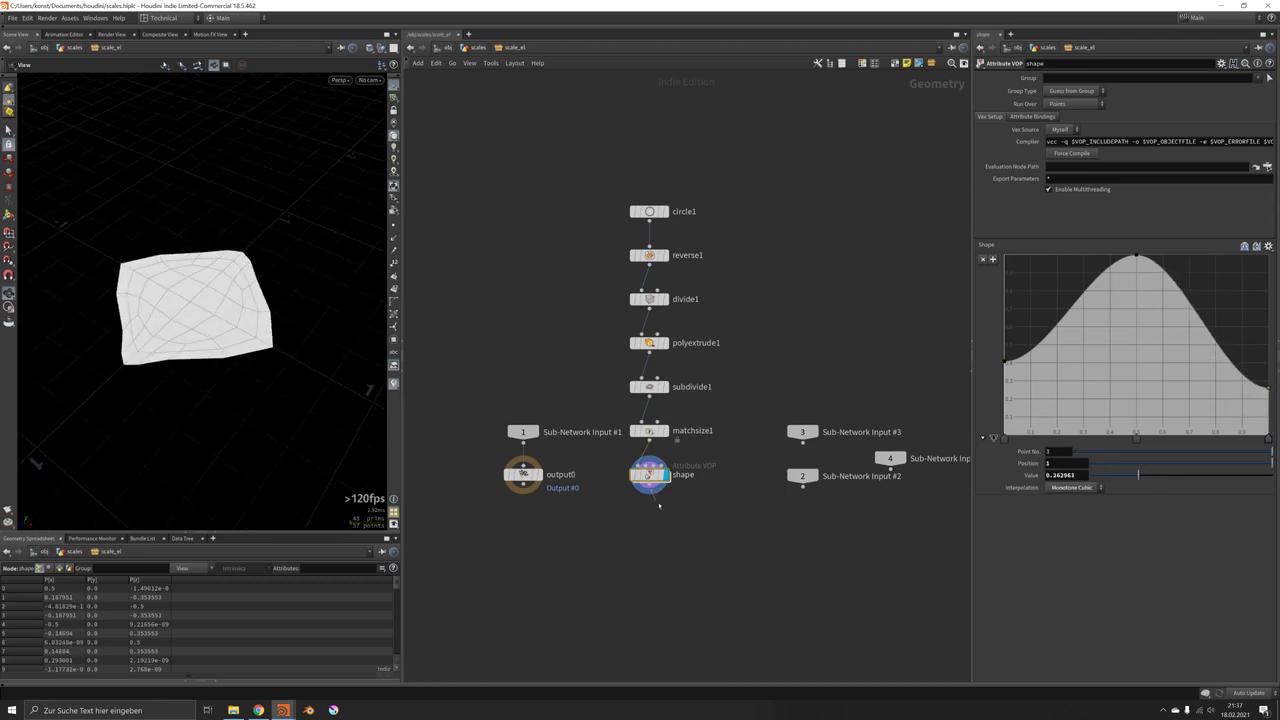
Step: Try a Subdivide node after the shape node and delete it again
key("Tab")
type("subd")
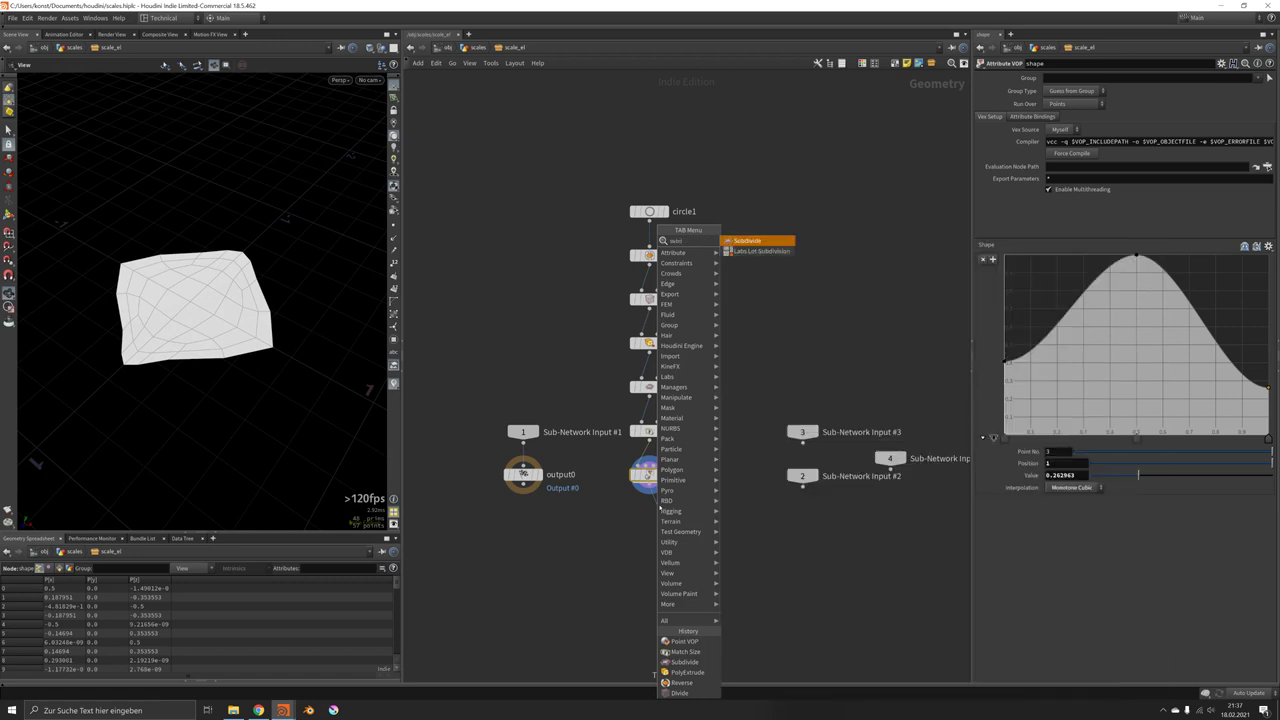
key("Return")
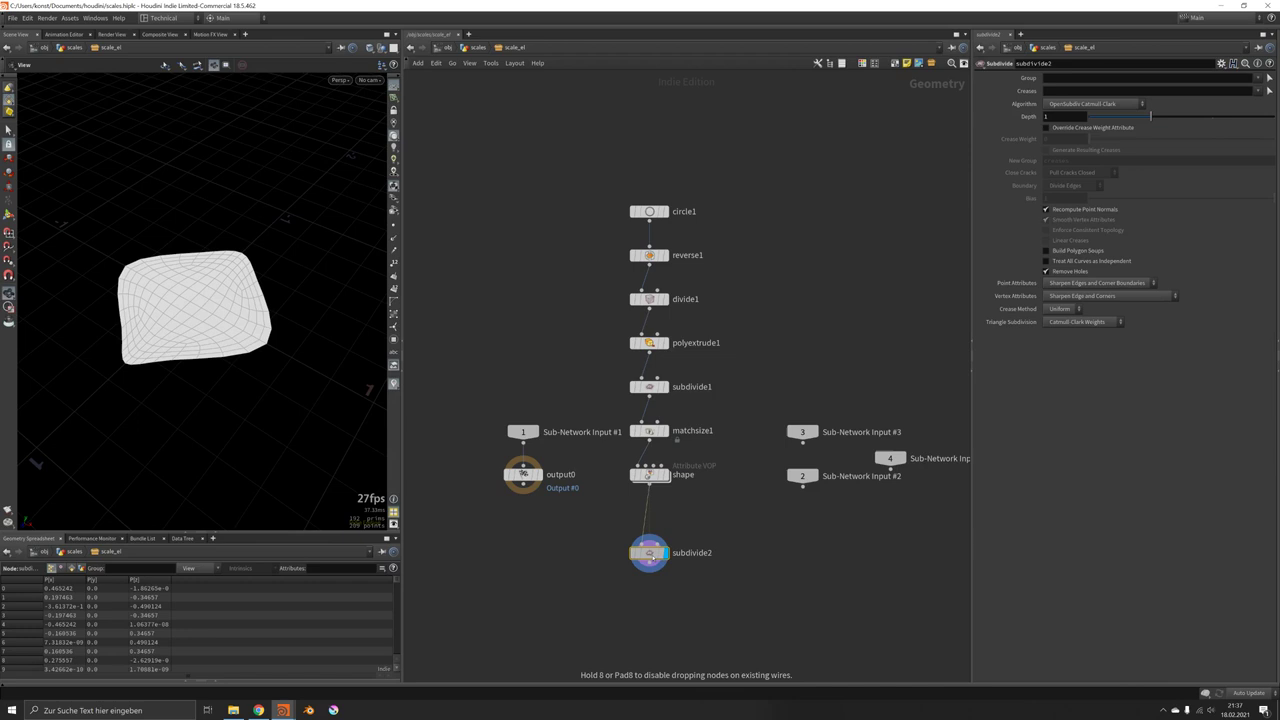
left_click(655, 553)
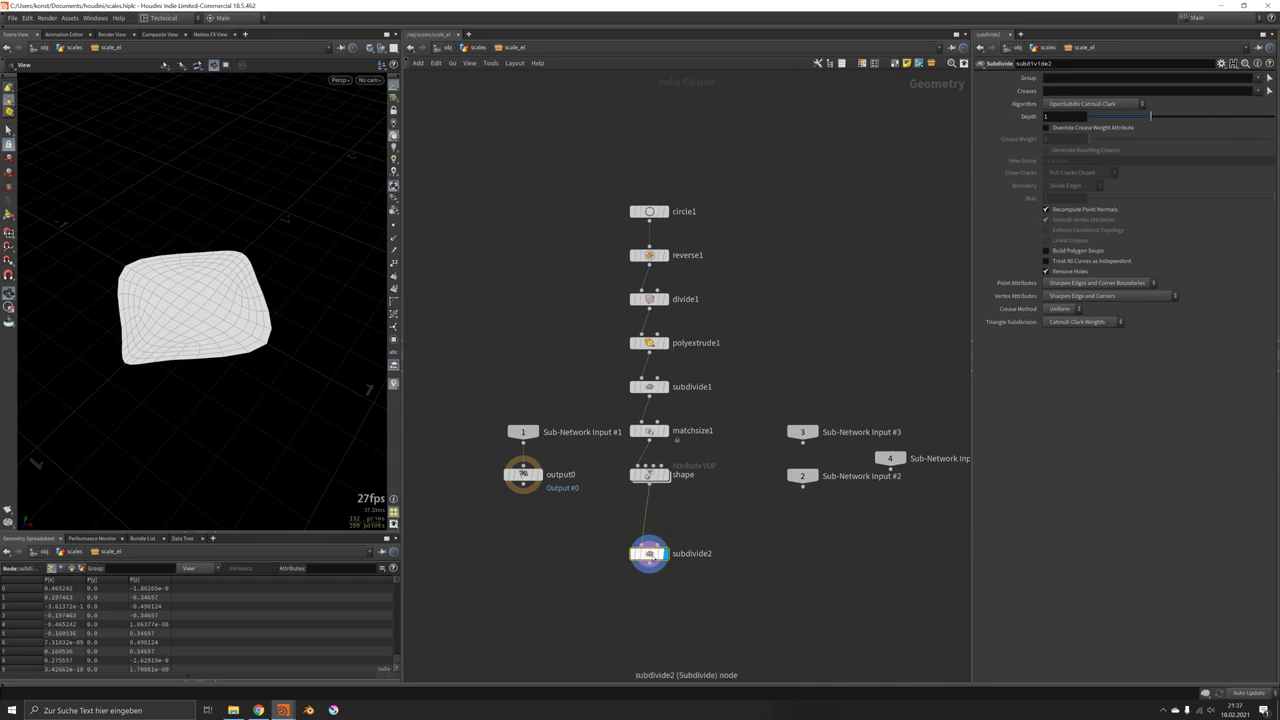
key("Delete")
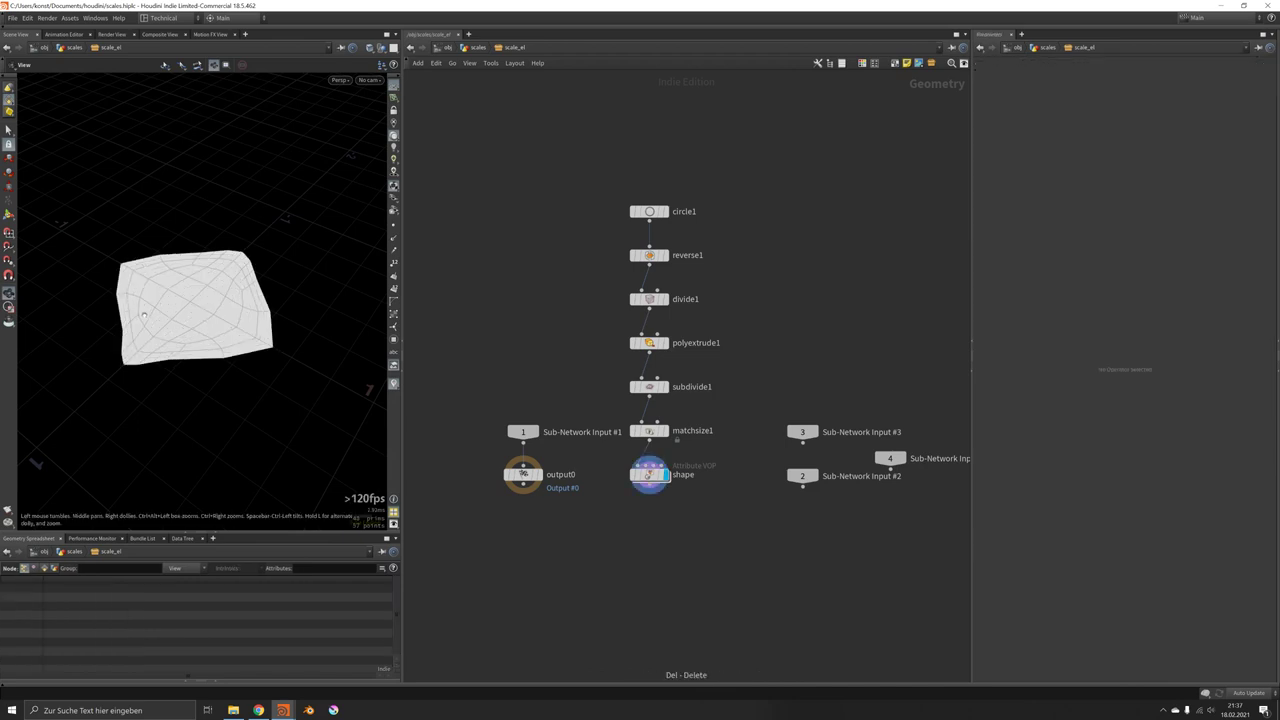
Step: Add a UV Texture node after the shape node and check its projection in the UV view
left_click_drag(298, 365, 371, 334)
scroll(268, 399, "up", 3)
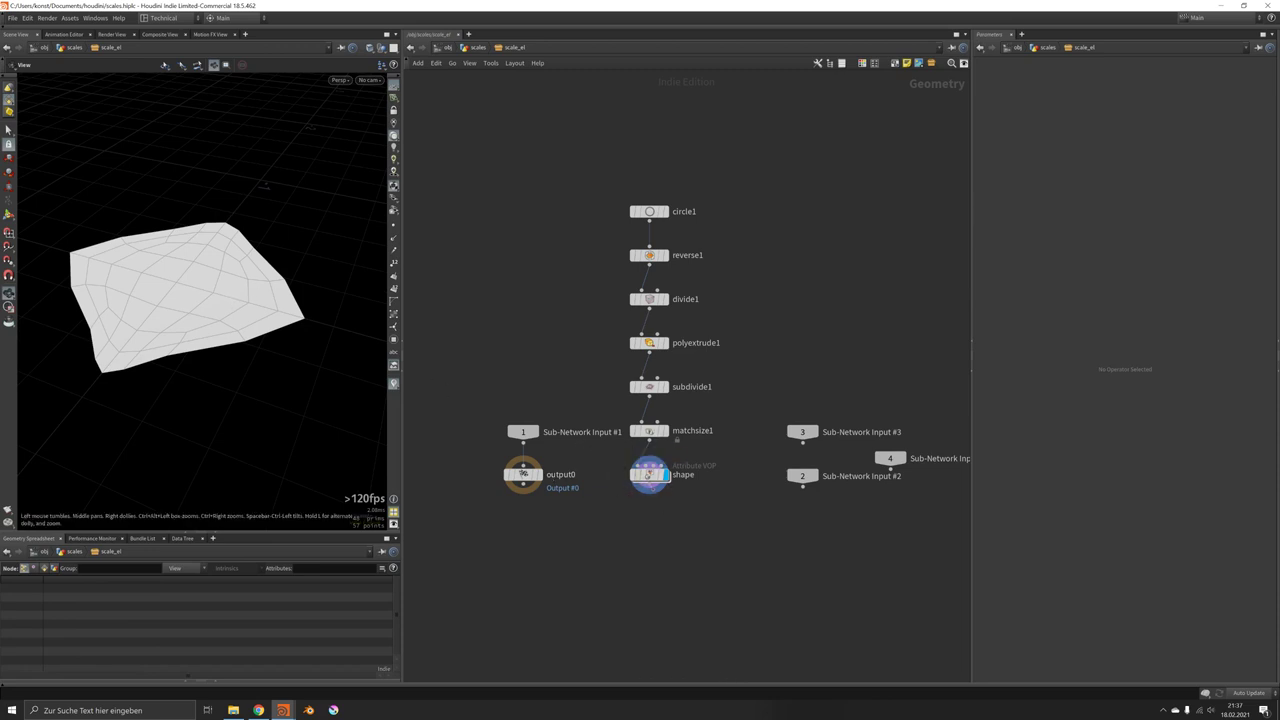
key("Tab")
type("uvte")
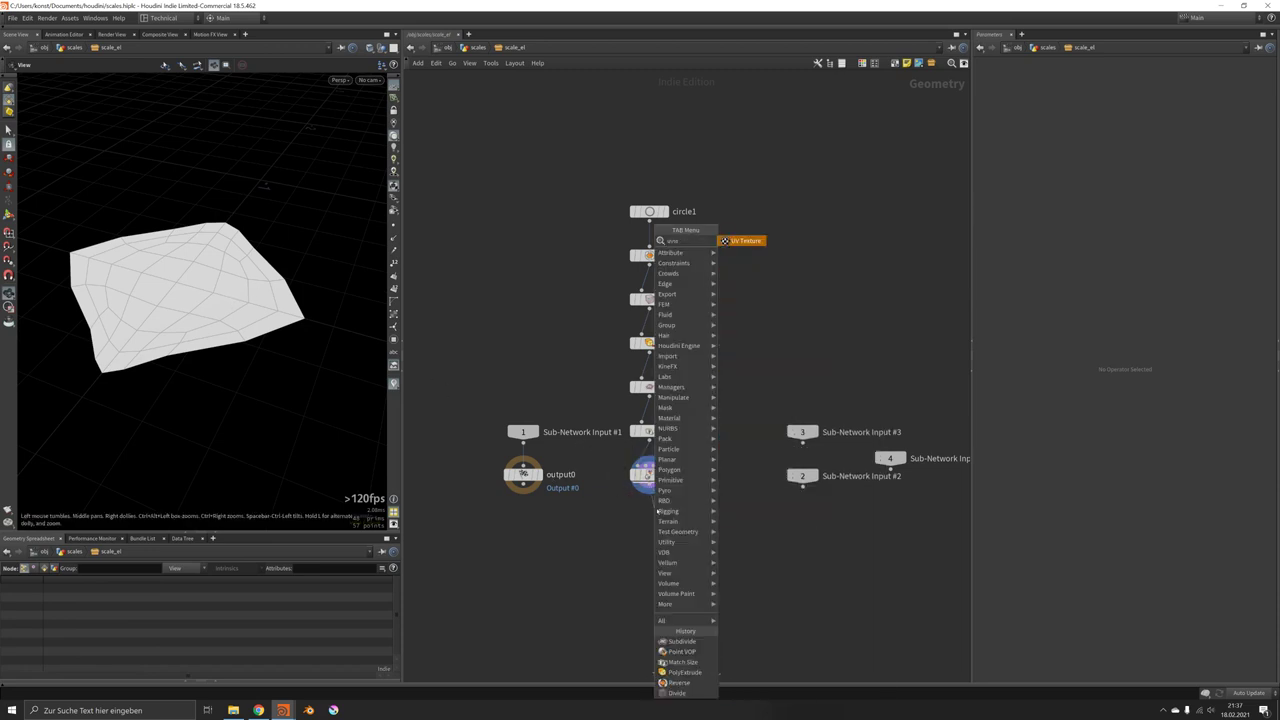
key("Return")
left_click(650, 516)
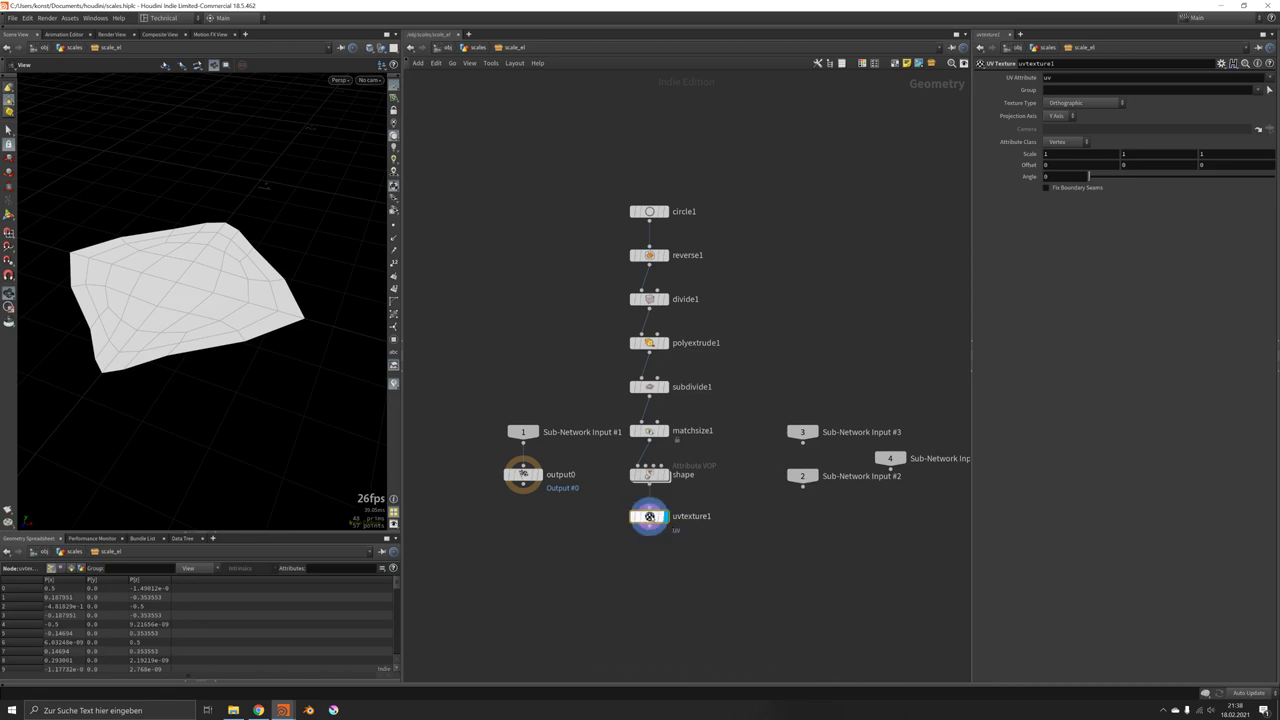
key("space+5")
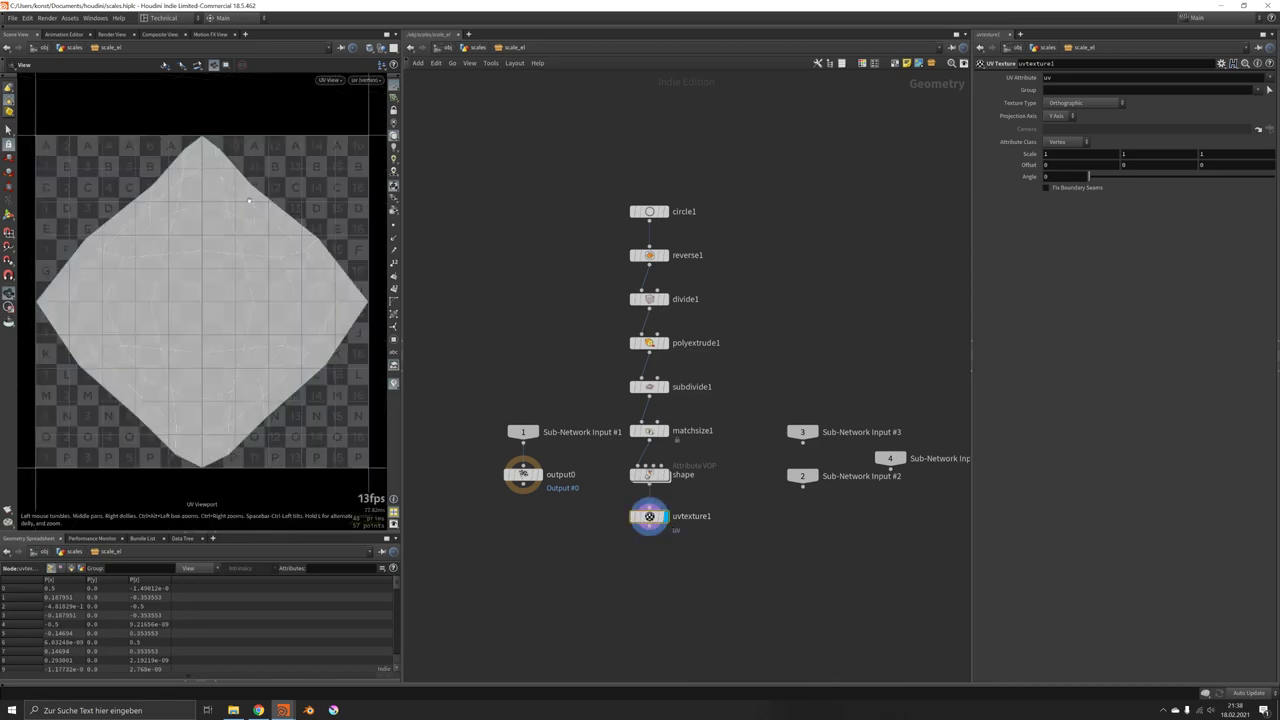
key("space+1")
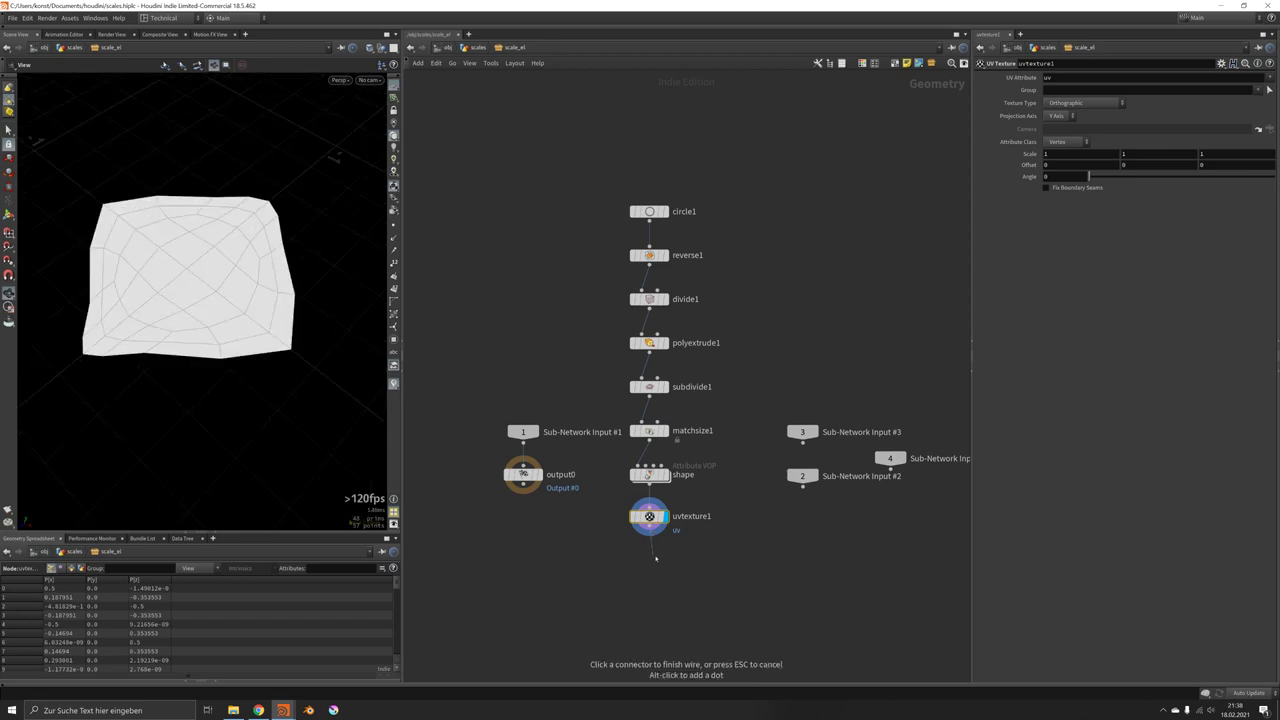
Step: Add a Null node named OUT after uvtexture1 and go back up to the scales network
key("Tab")
type("null")
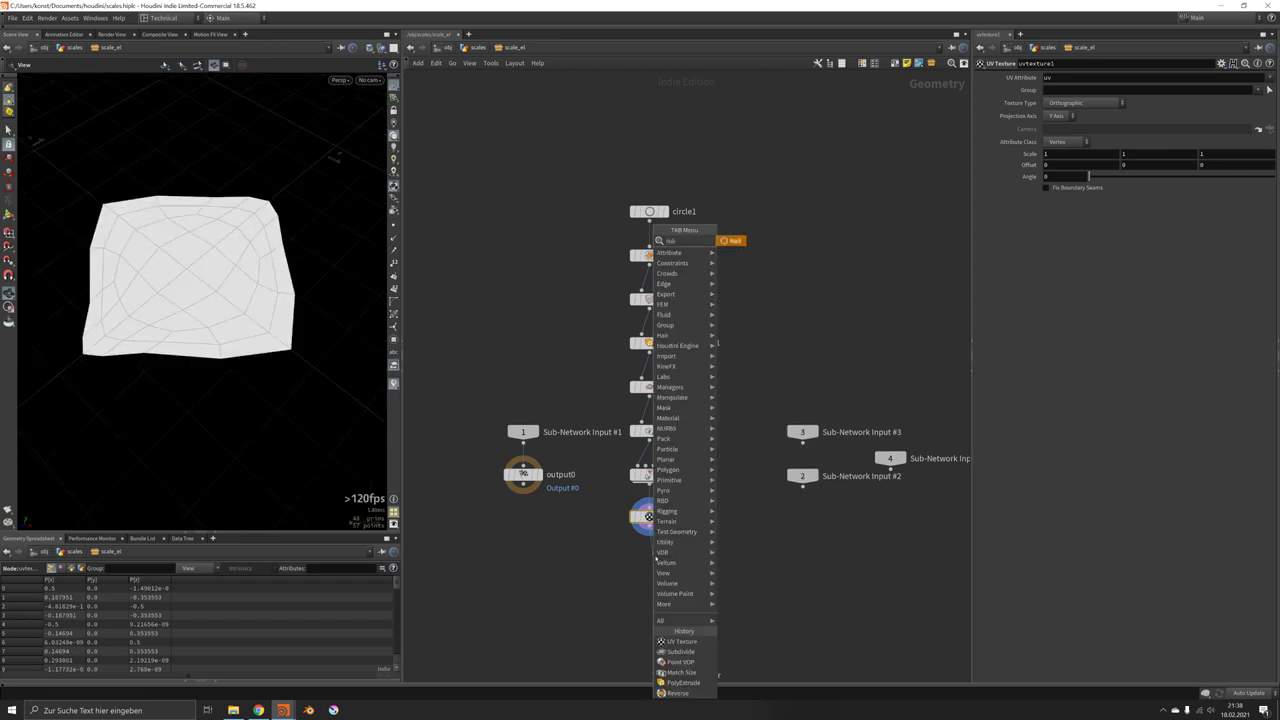
key("Return")
left_click_drag(654, 559, 651, 561)
left_click(683, 557)
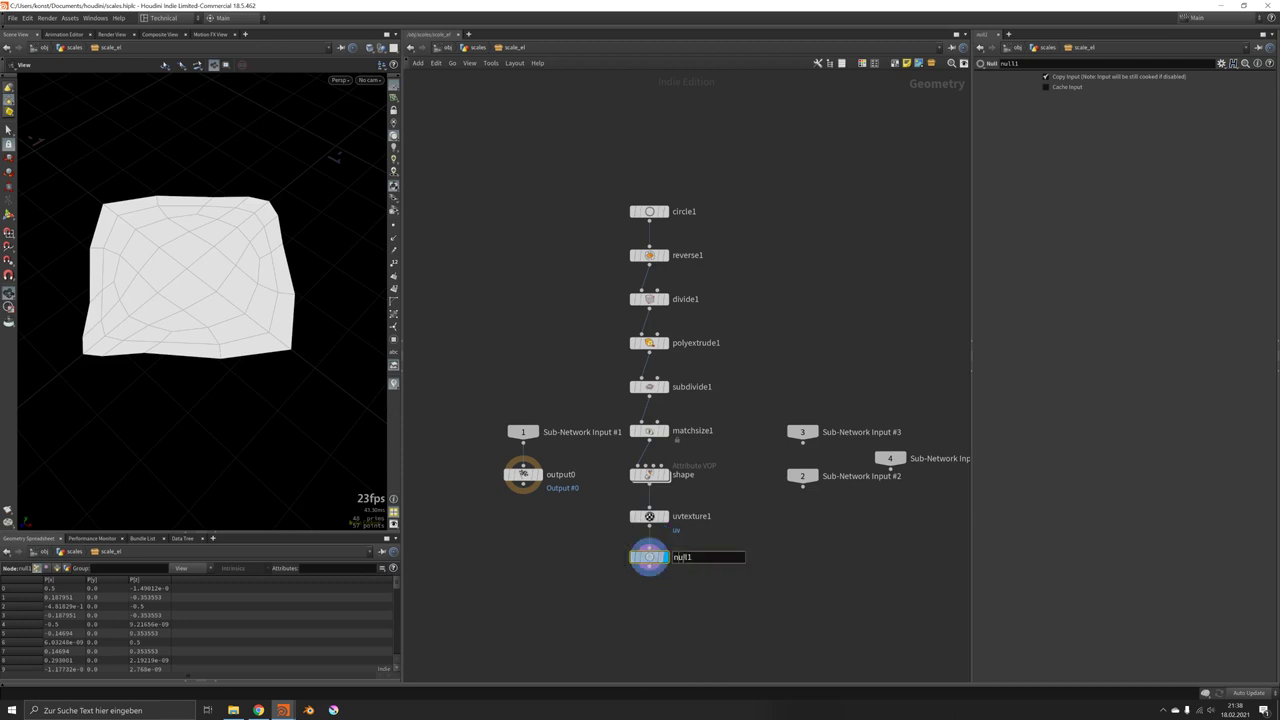
type("OUT")
key("Return")
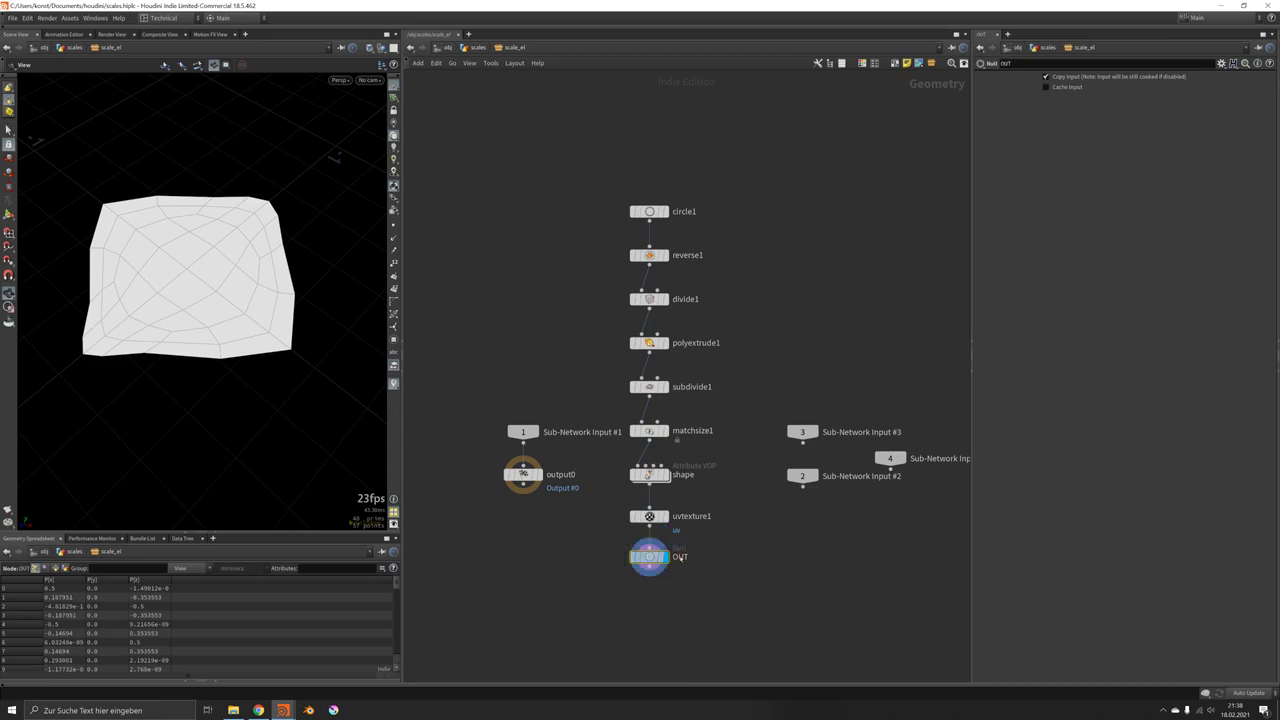
key("u")
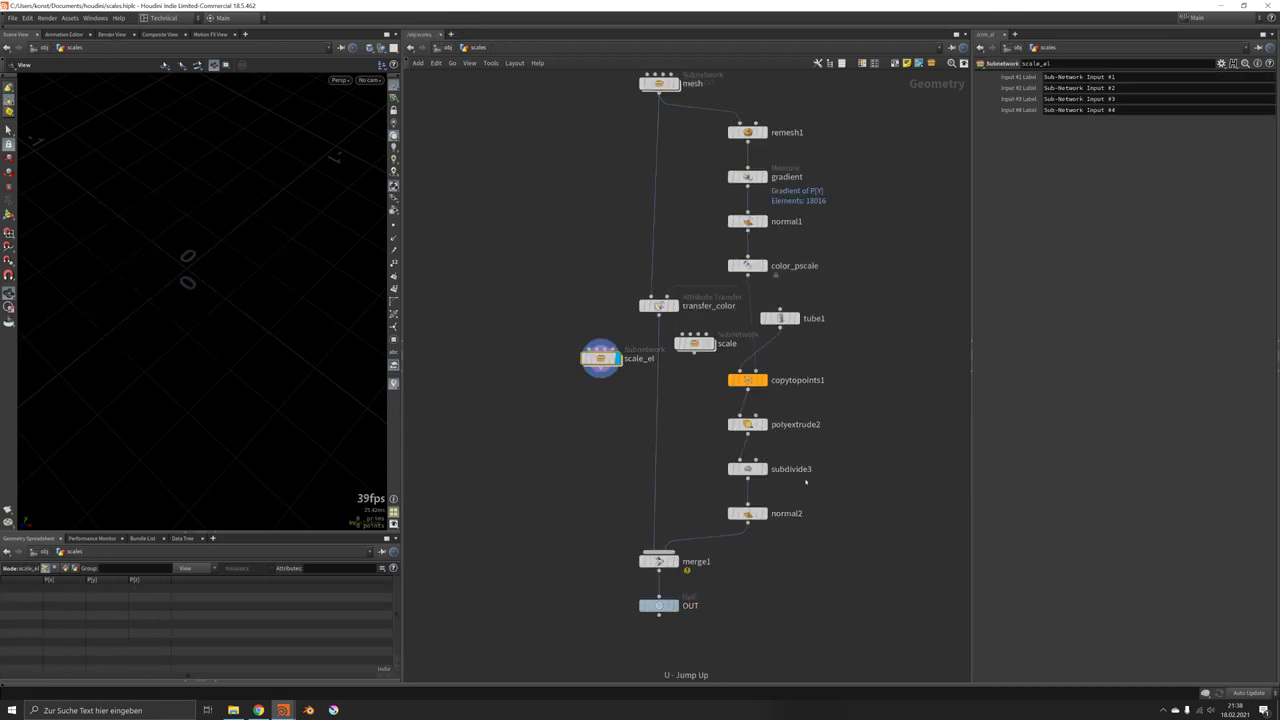
Step: Connect scale_el to copytopoints1 as the geometry to copy, replacing tube1, and display the copytopoints1 result
left_click_drag(601, 368, 740, 371)
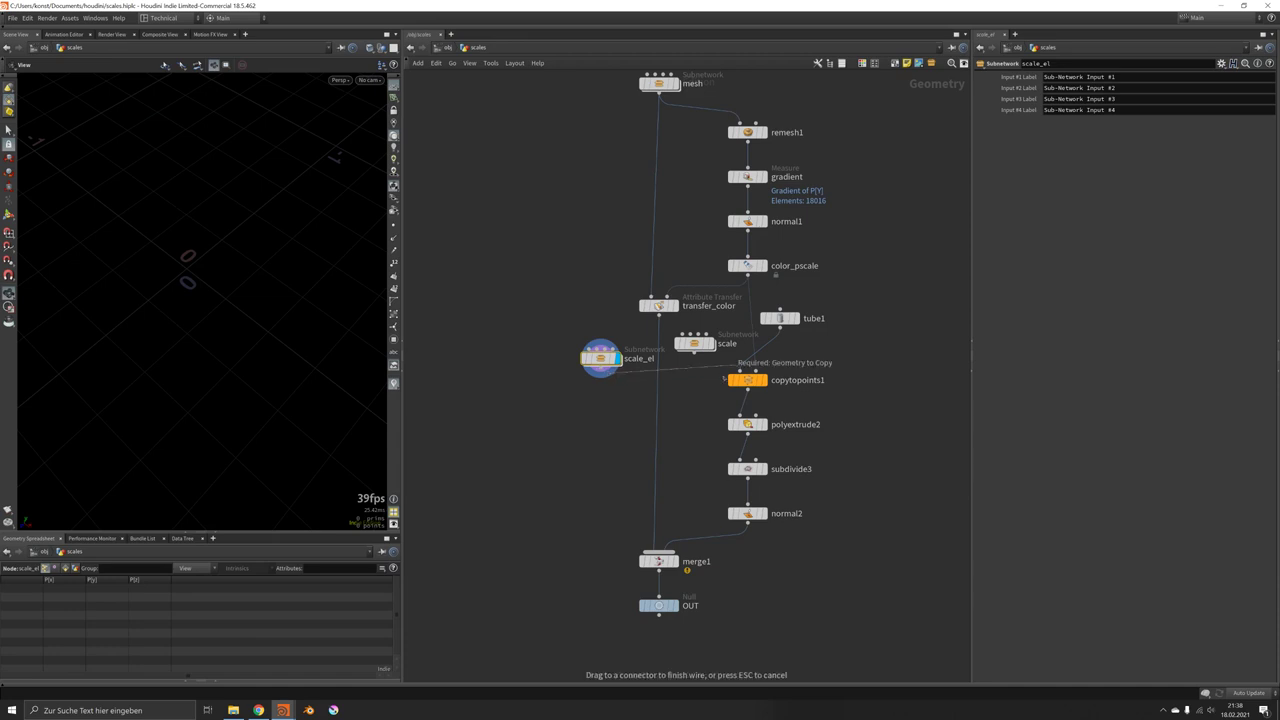
left_click(748, 386)
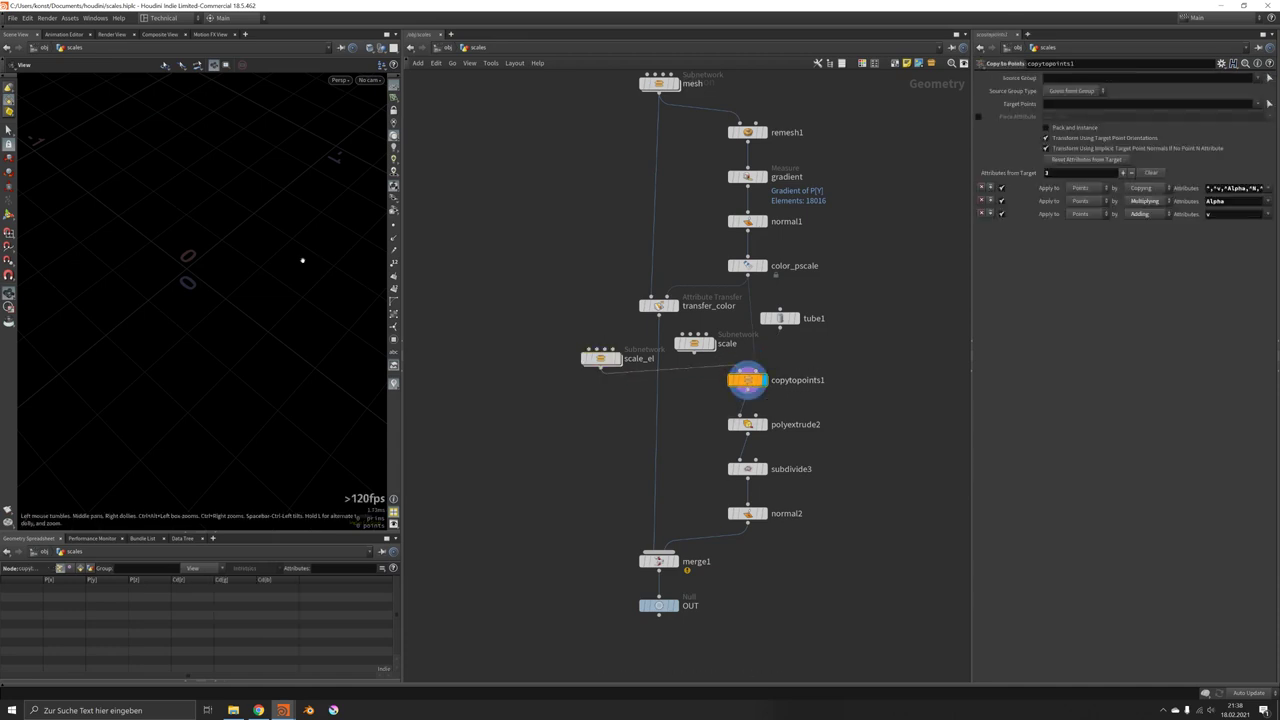
key("h")
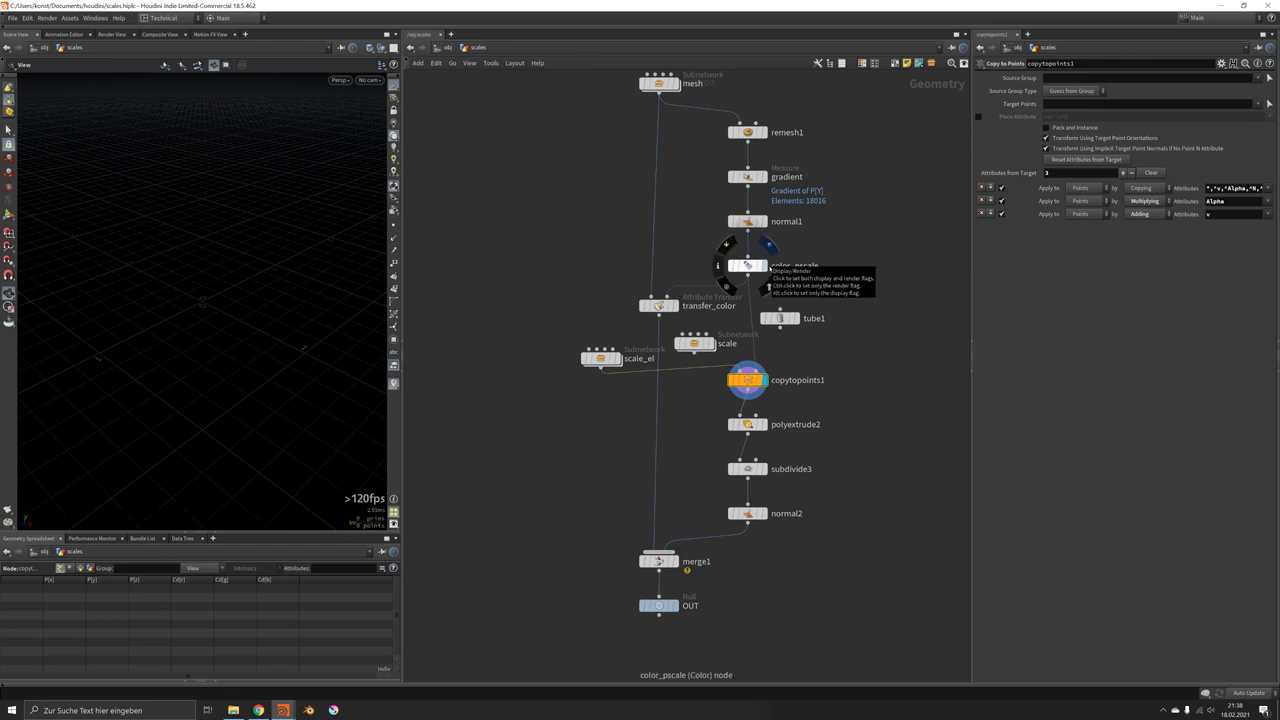
Step: Display color_pscale and scale_el one after the other to check what each node outputs
left_click(768, 262)
left_click(747, 265)
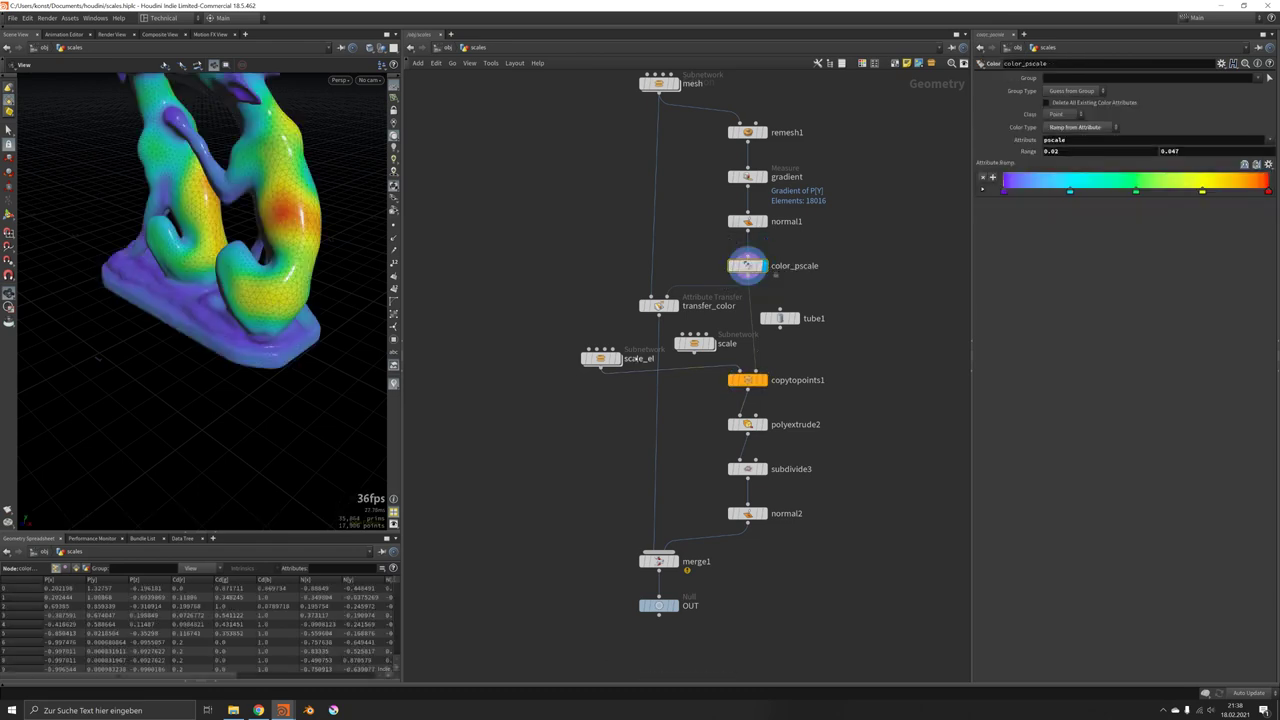
left_click(620, 358)
left_click(601, 358)
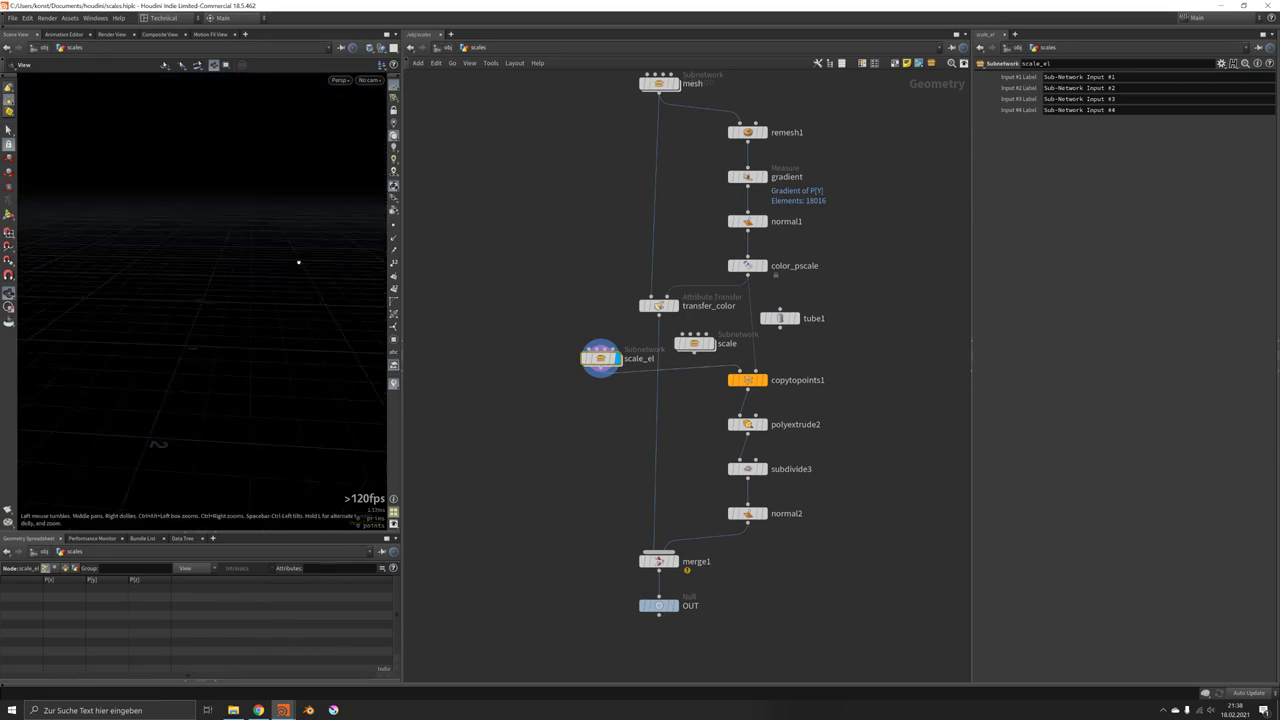
left_click_drag(298, 262, 266, 303)
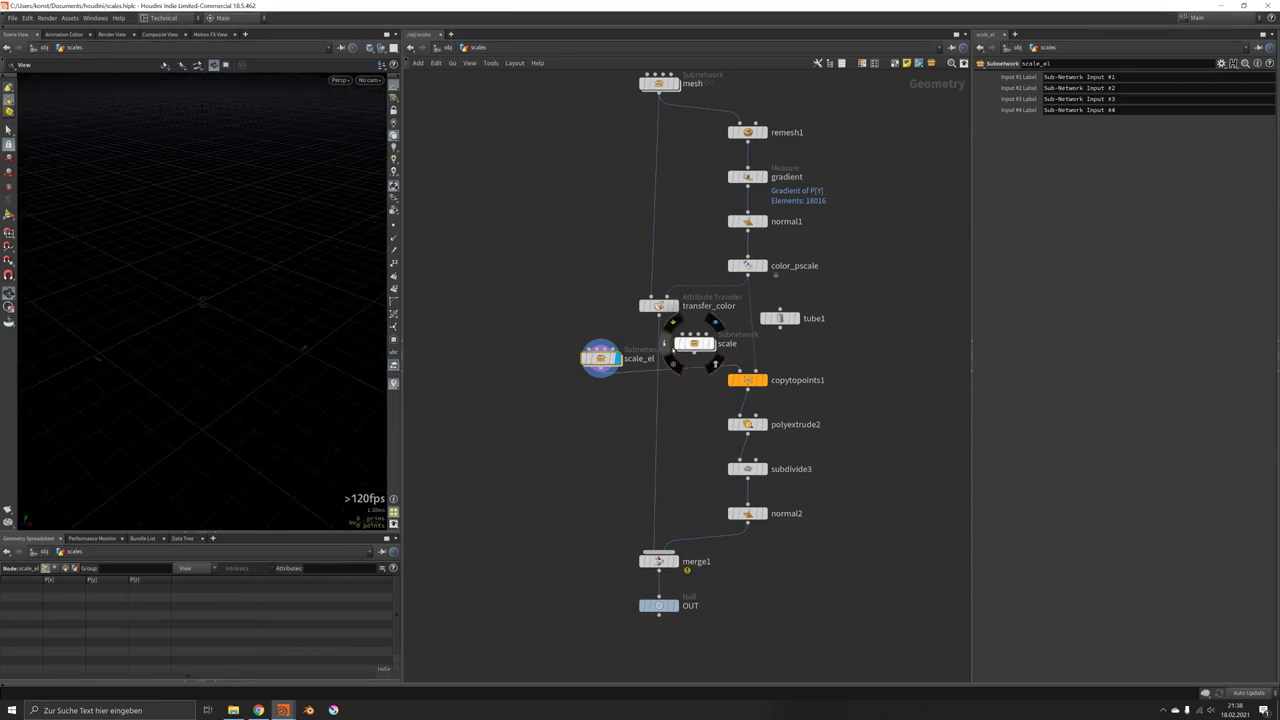
Step: Inside scale_el, delete the OUT null, connect output0 after uvtexture1 with its display flag on, and return to the scales network
double_click(601, 358)
middle_click_drag(760, 528, 783, 475)
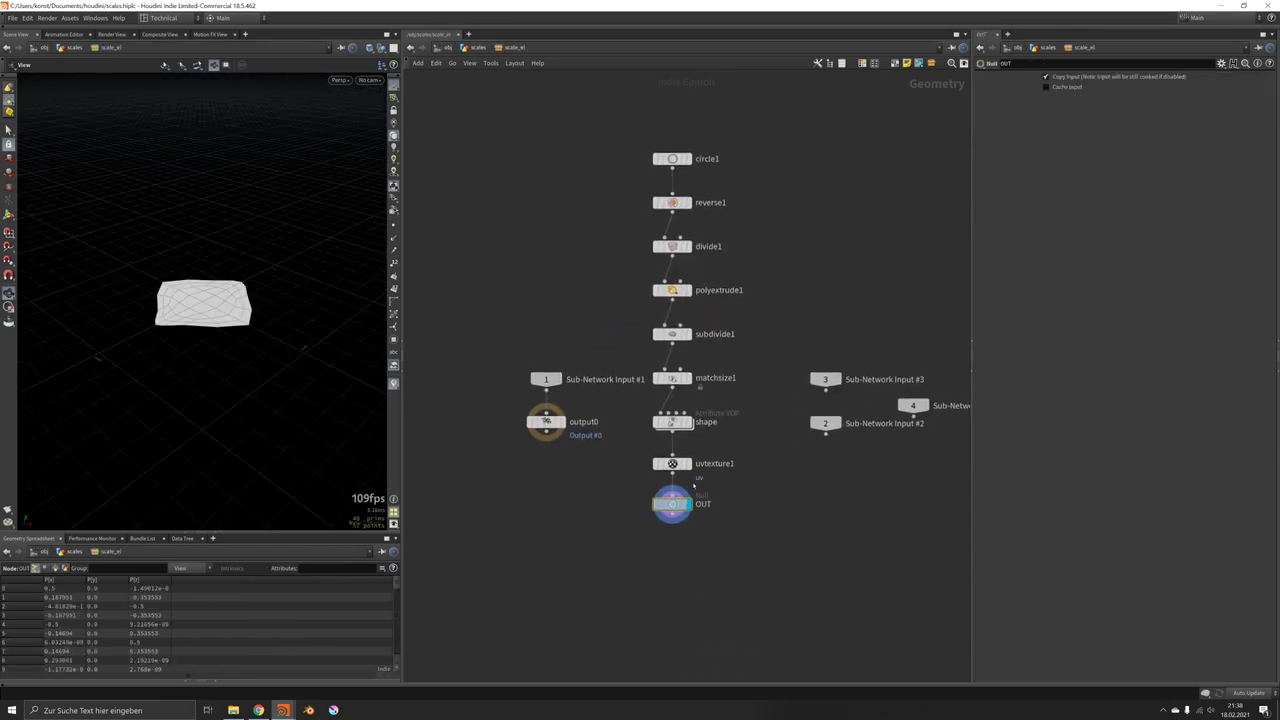
left_click_drag(546, 412, 657, 500)
key("Delete")
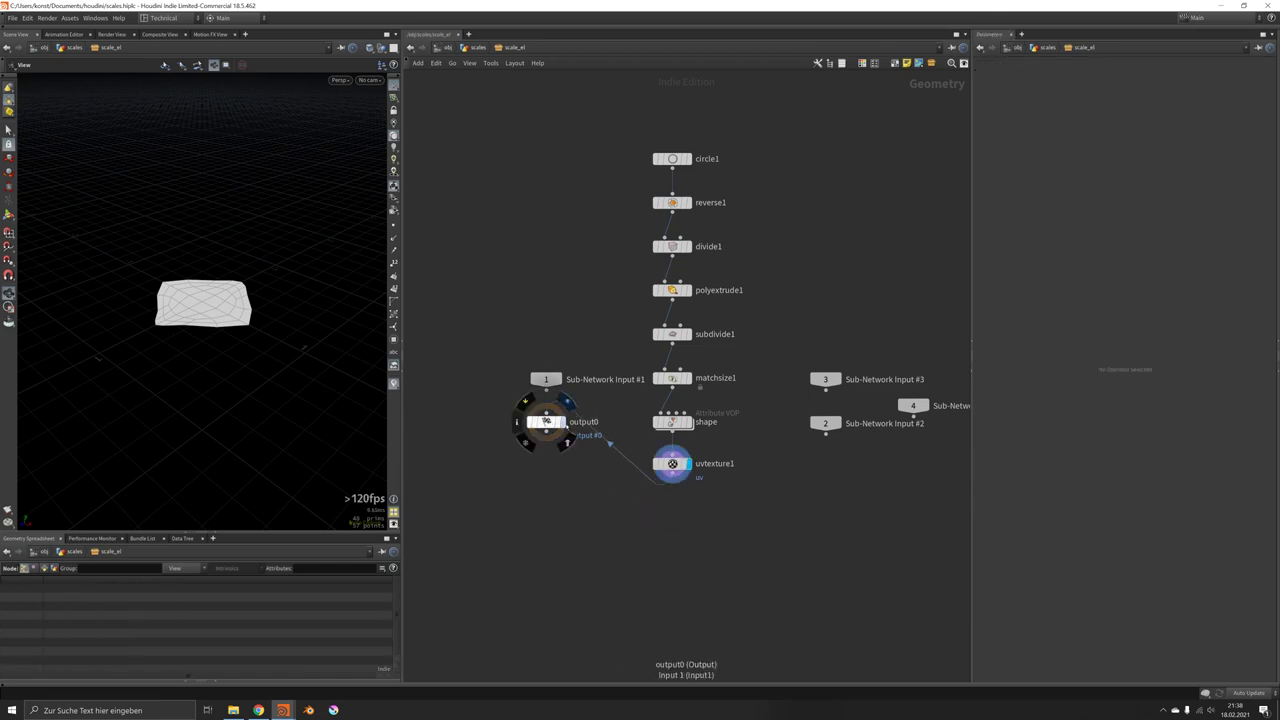
left_click_drag(546, 421, 676, 503)
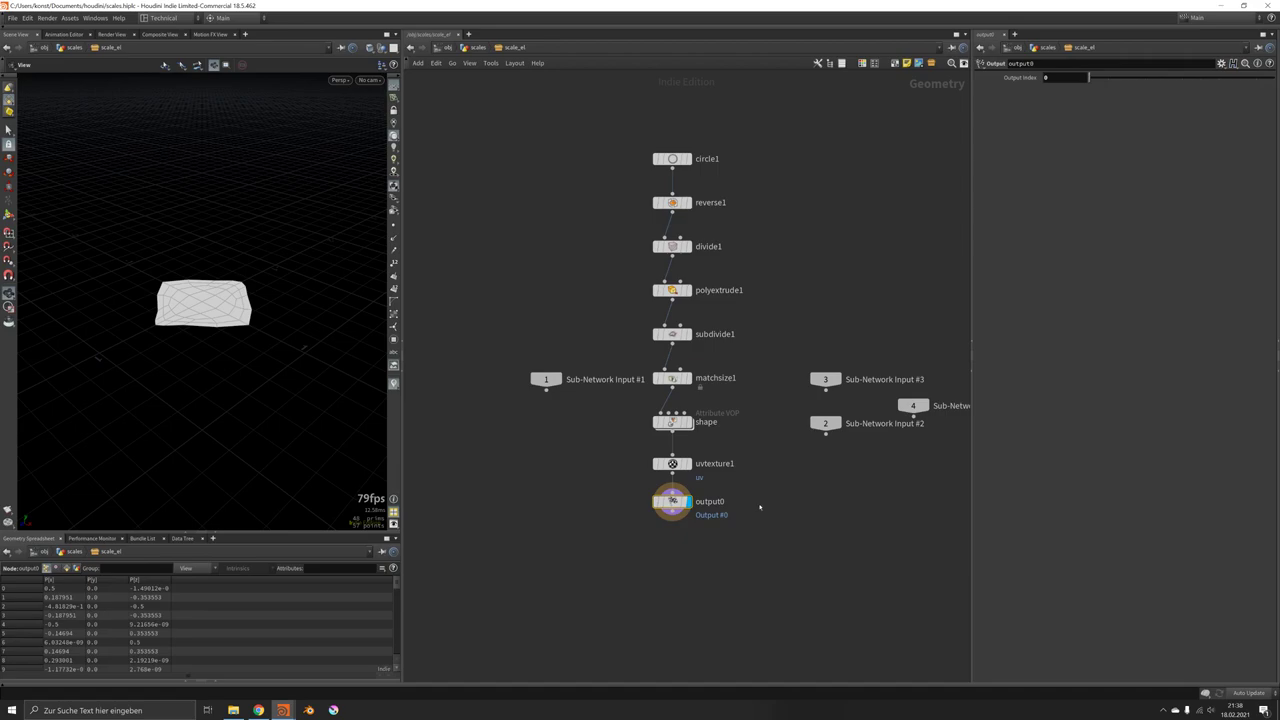
key("u")
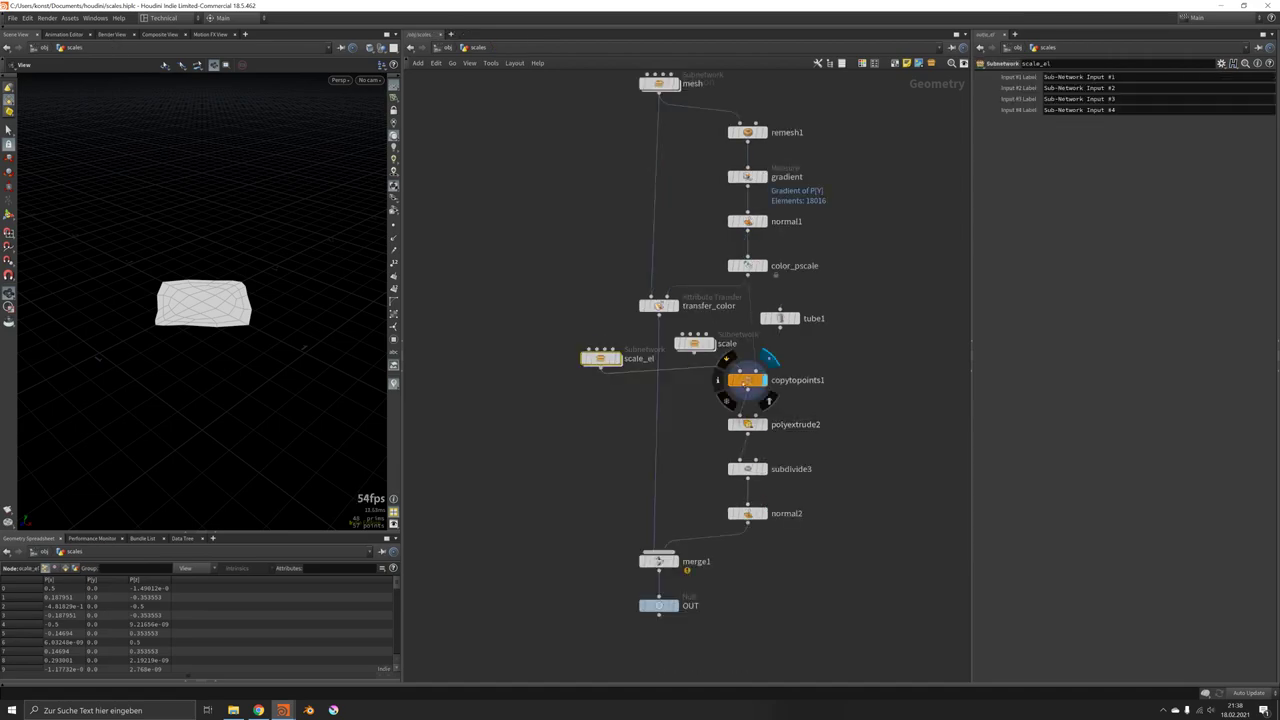
Step: Display copytopoints1 and inspect how the scale copies are oriented on the statue
left_click(754, 388)
scroll(343, 157, "up", 5)
left_click_drag(343, 157, 343, 228)
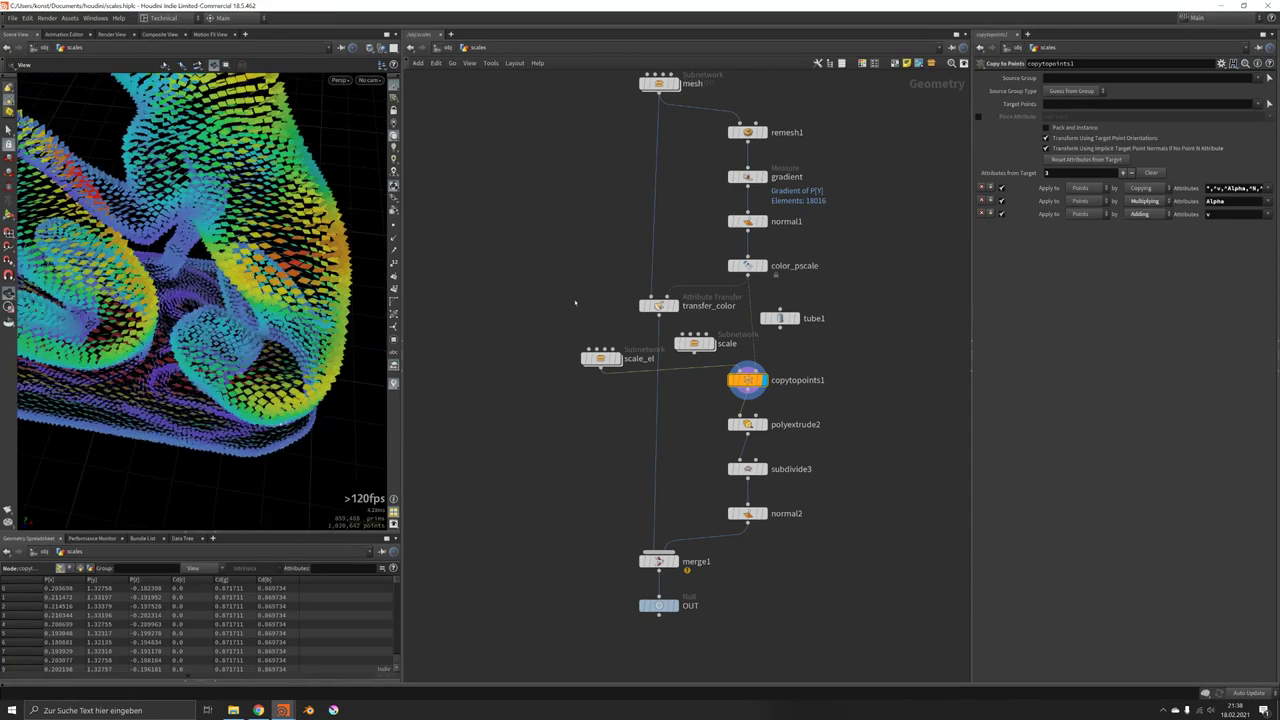
Step: Inside scale_el, insert a Transform node between uvtexture1 and output0 and set its X rotation to 90
double_click(600, 359)
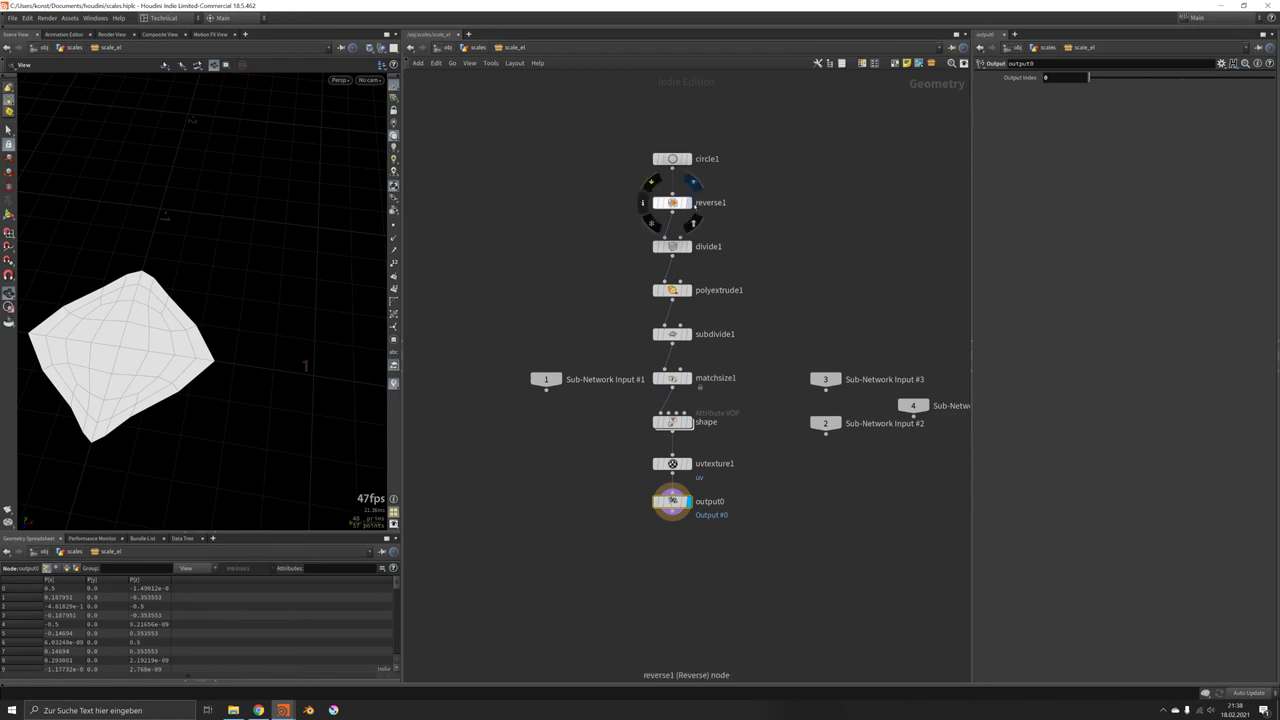
left_click_drag(672, 501, 672, 534)
key("Tab")
type("tran")
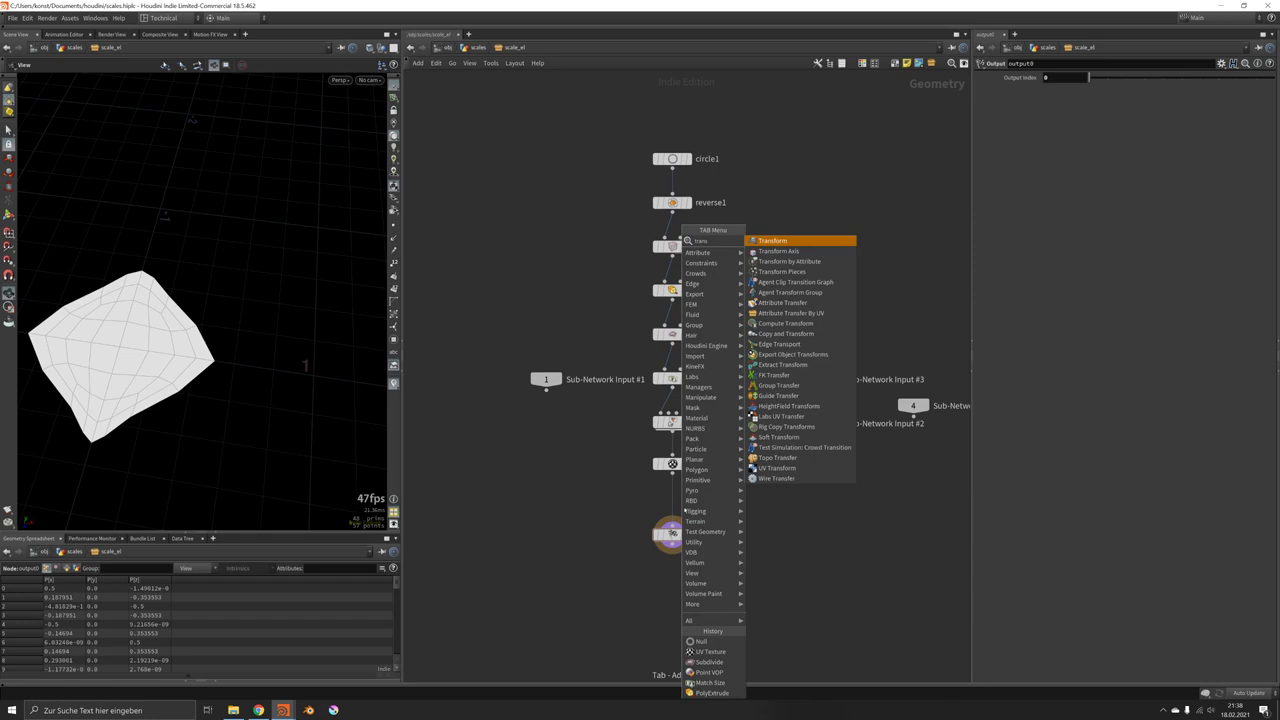
key("Return")
left_click(684, 508)
left_click(681, 506)
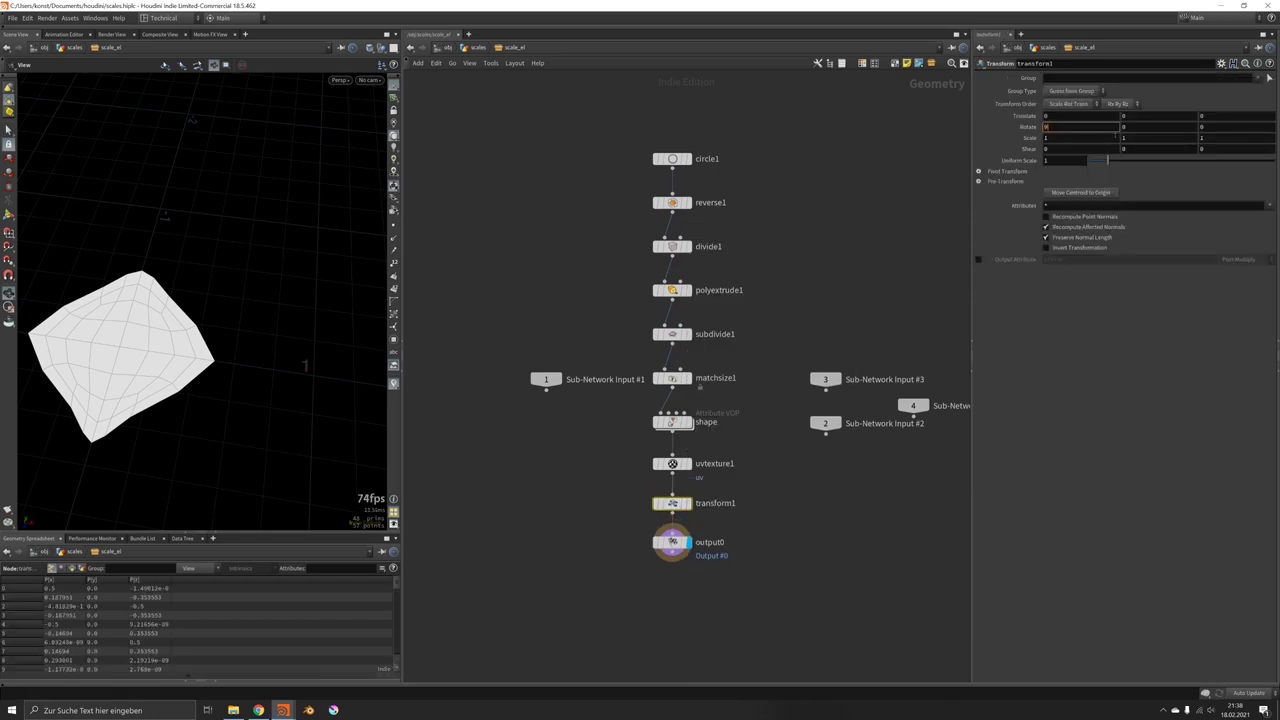
type("90")
key("Return")
left_click_drag(363, 258, 396, 140)
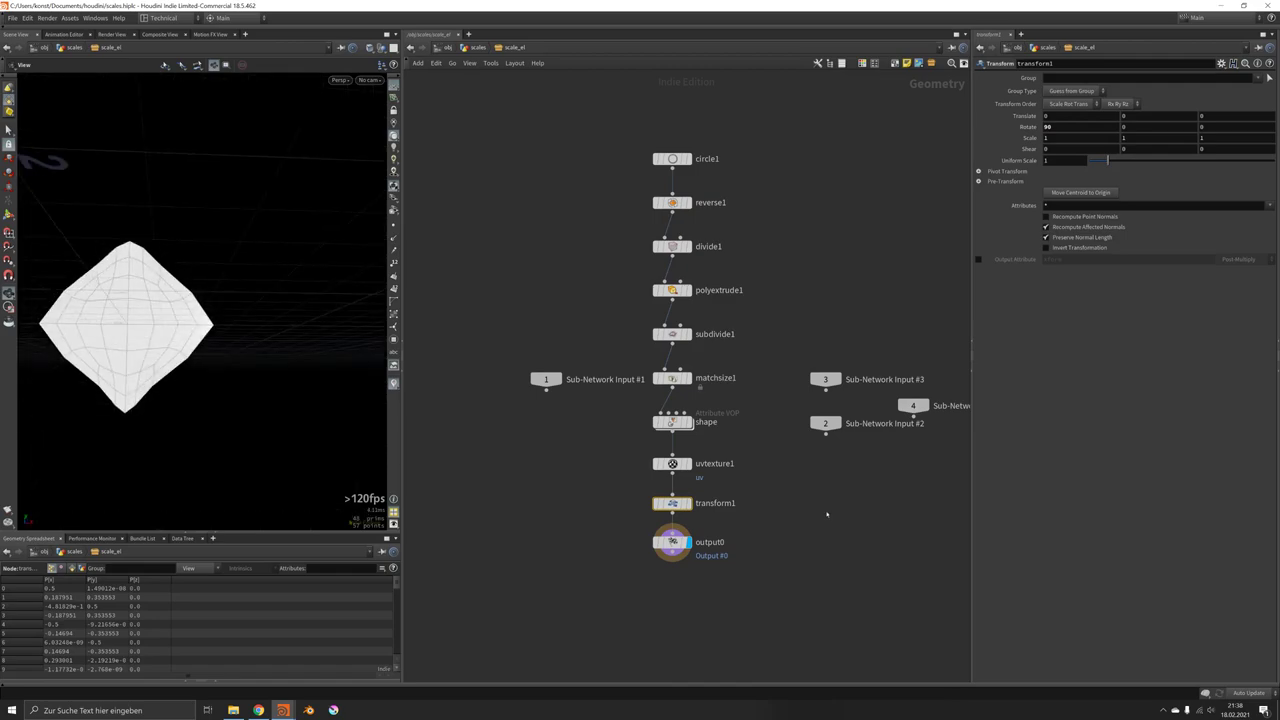
Step: Return to the scales network and inspect the rotated scale copies up close on the statue
key("u")
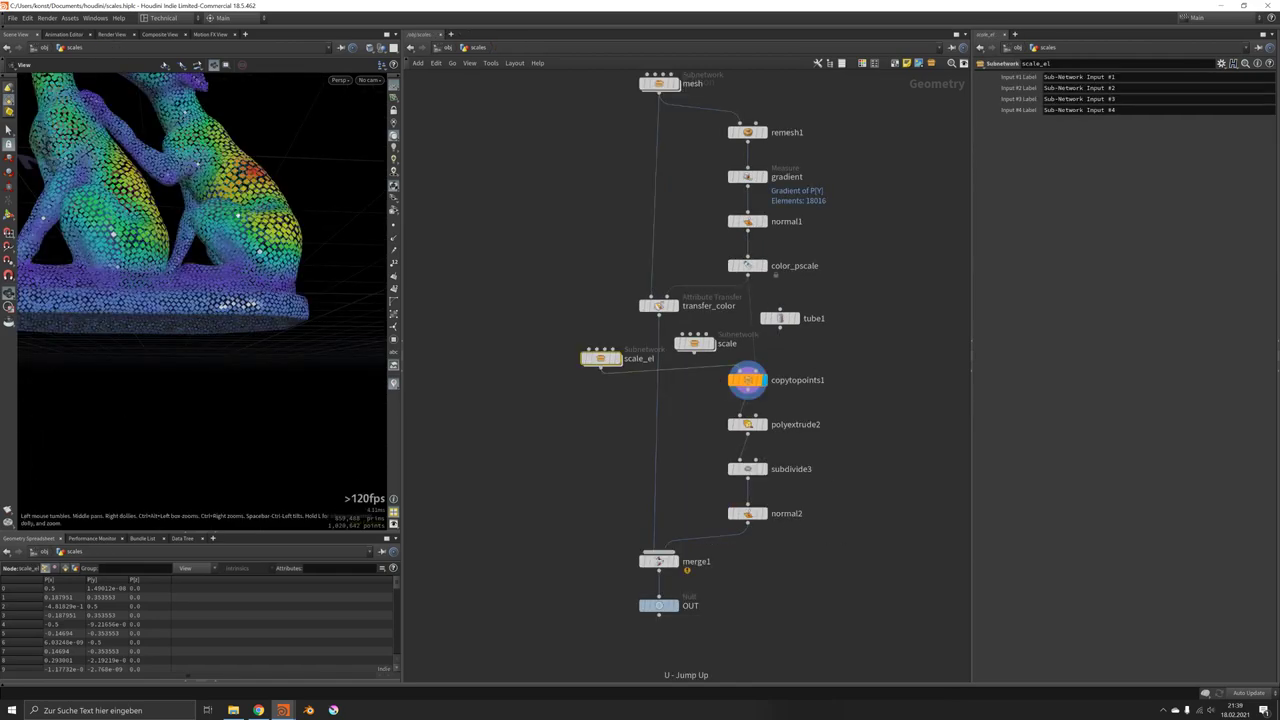
left_click_drag(332, 306, 282, 273)
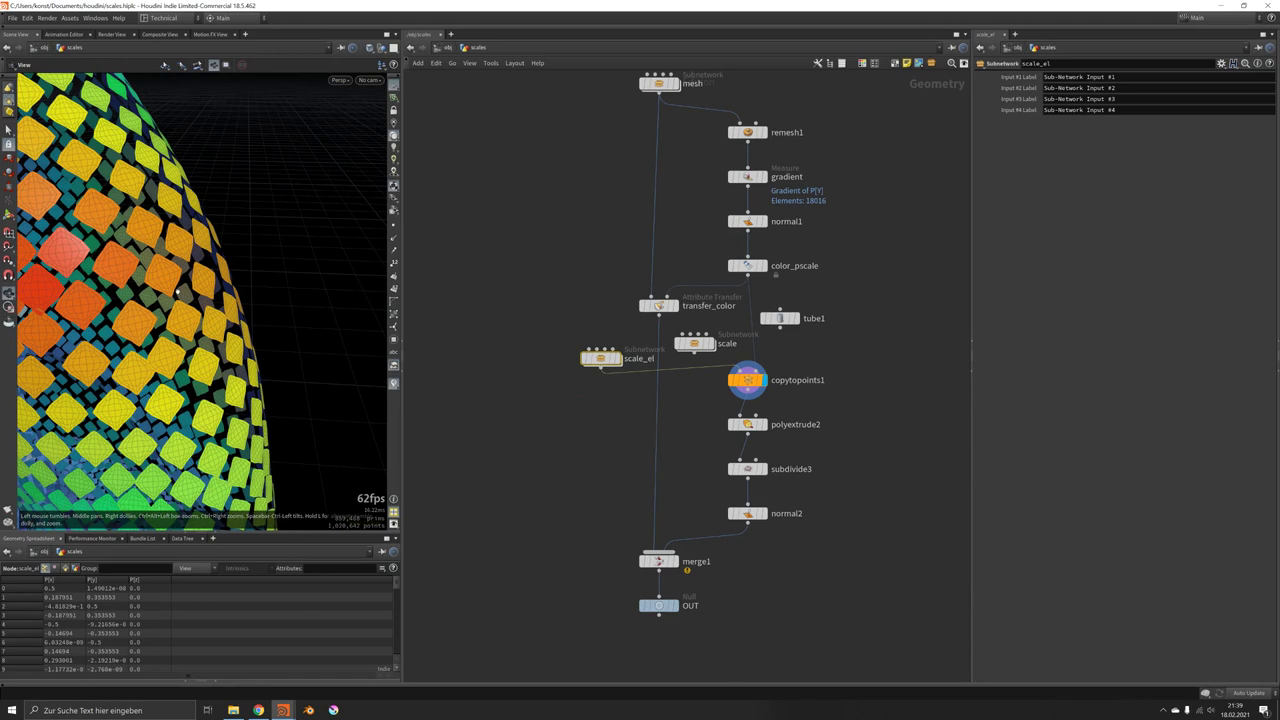
Step: Set transform1's Uniform Scale to 2 inside scale_el and check the enlarged copies on the statue
double_click(606, 360)
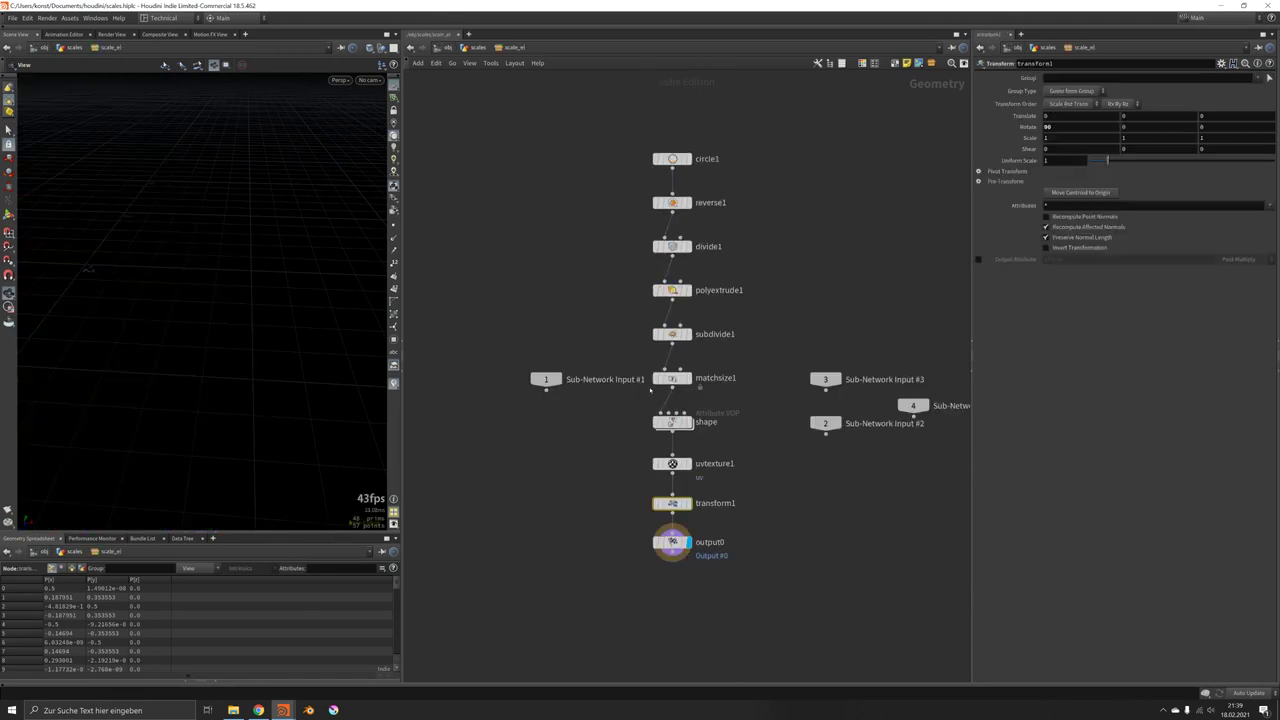
left_click(672, 159)
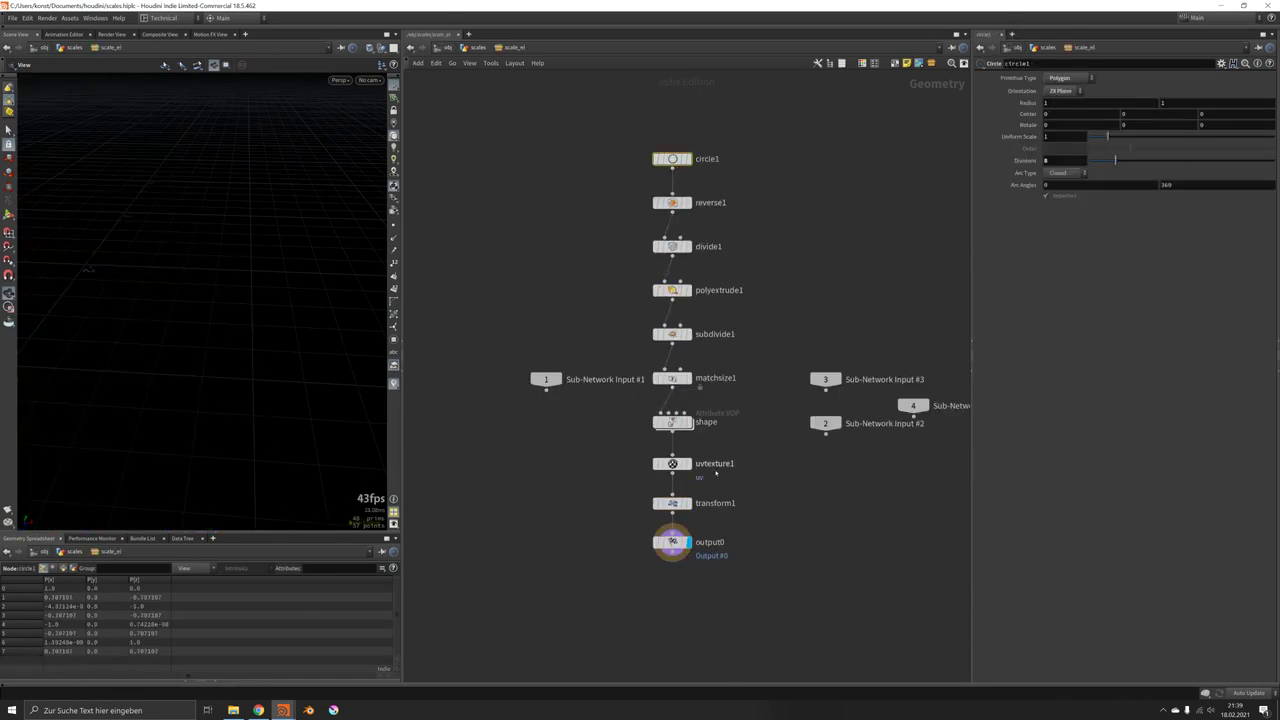
left_click(672, 503)
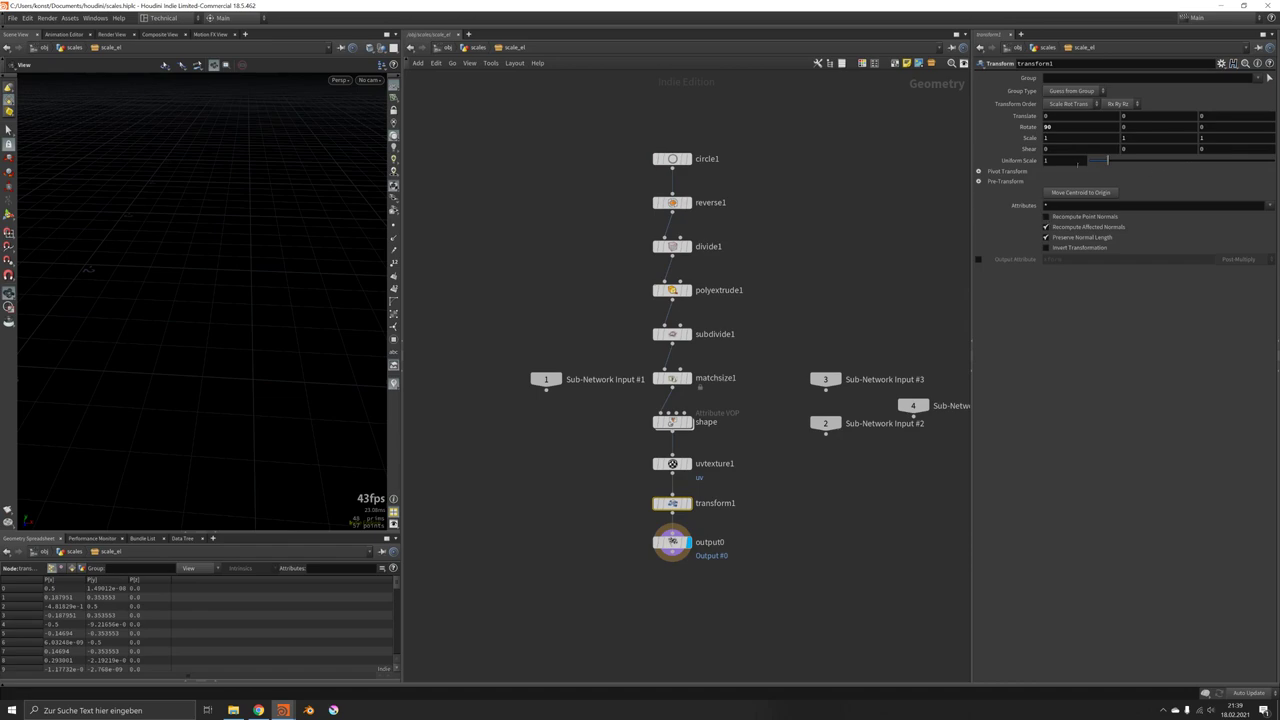
left_click(1077, 163)
type("2")
key("Return")
key("u")
mouse_move(238, 253)
left_mouse_down()
mouse_move(310, 262)
mouse_move(262, 285)
mouse_move(235, 270)
left_mouse_up()
Step: Go back into scale_el and set transform1's Uniform Scale to 1
double_click(601, 358)
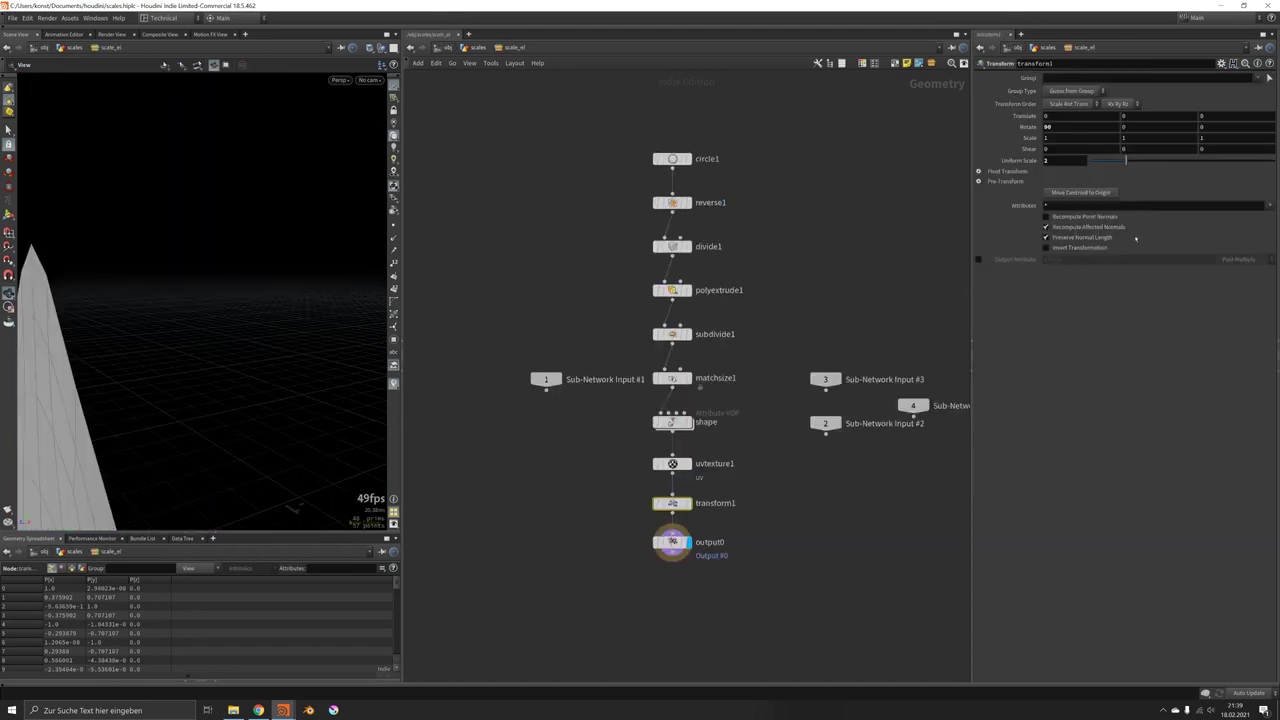
type("0.5")
key("Return")
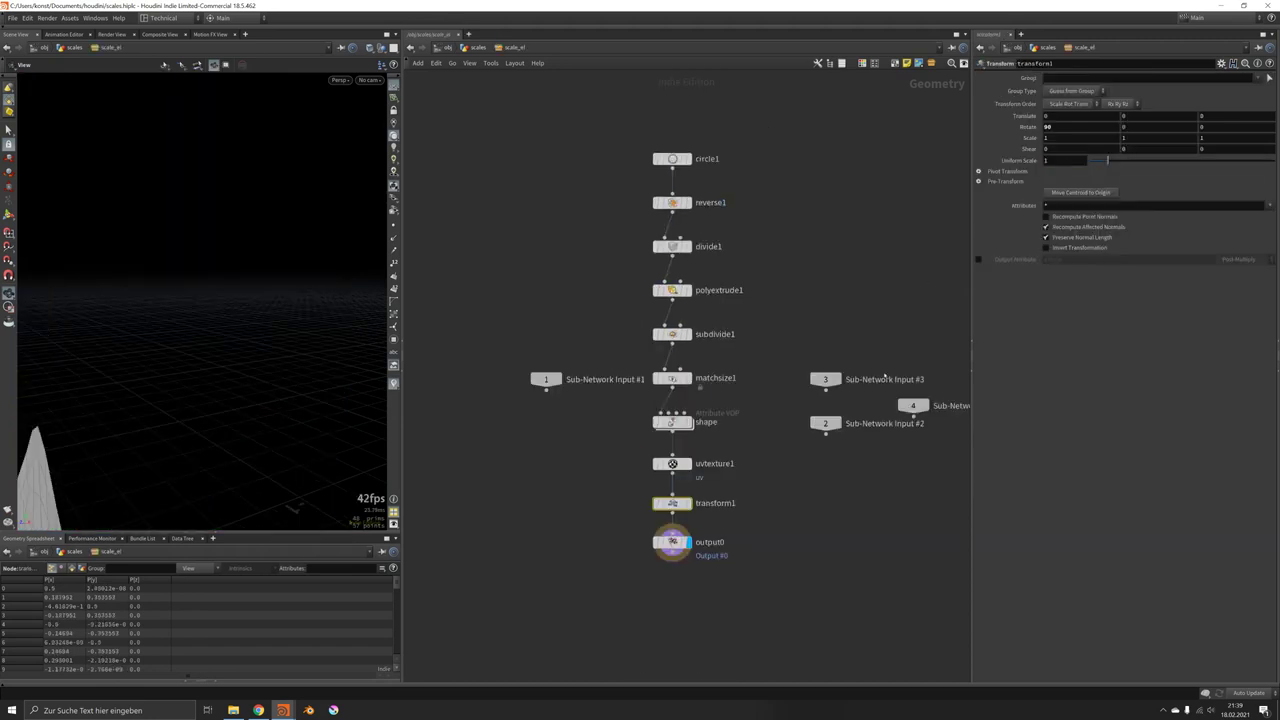
middle_click_drag(268, 409, 290, 358)
Step: Move transform1 and output0 down, insert a Bend node between uvtexture1 and transform1, and display it
left_click_drag(658, 547, 682, 557)
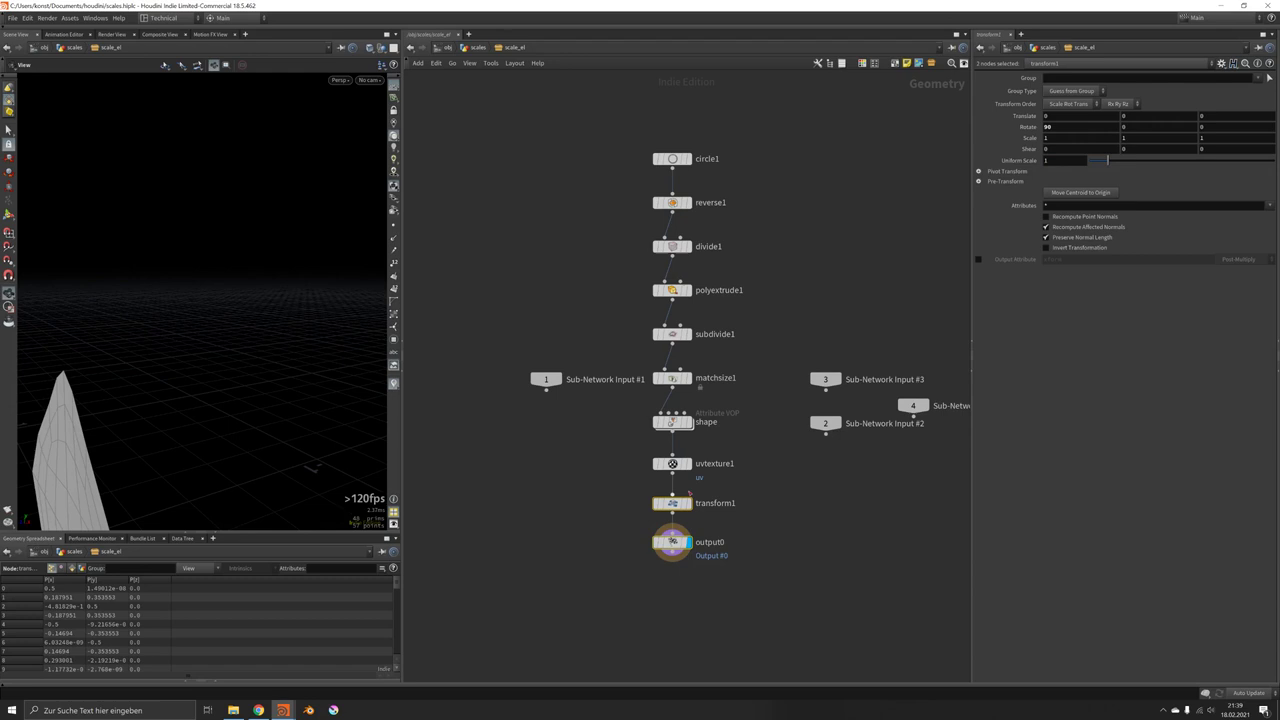
left_click_drag(672, 504, 674, 532)
left_click(687, 464)
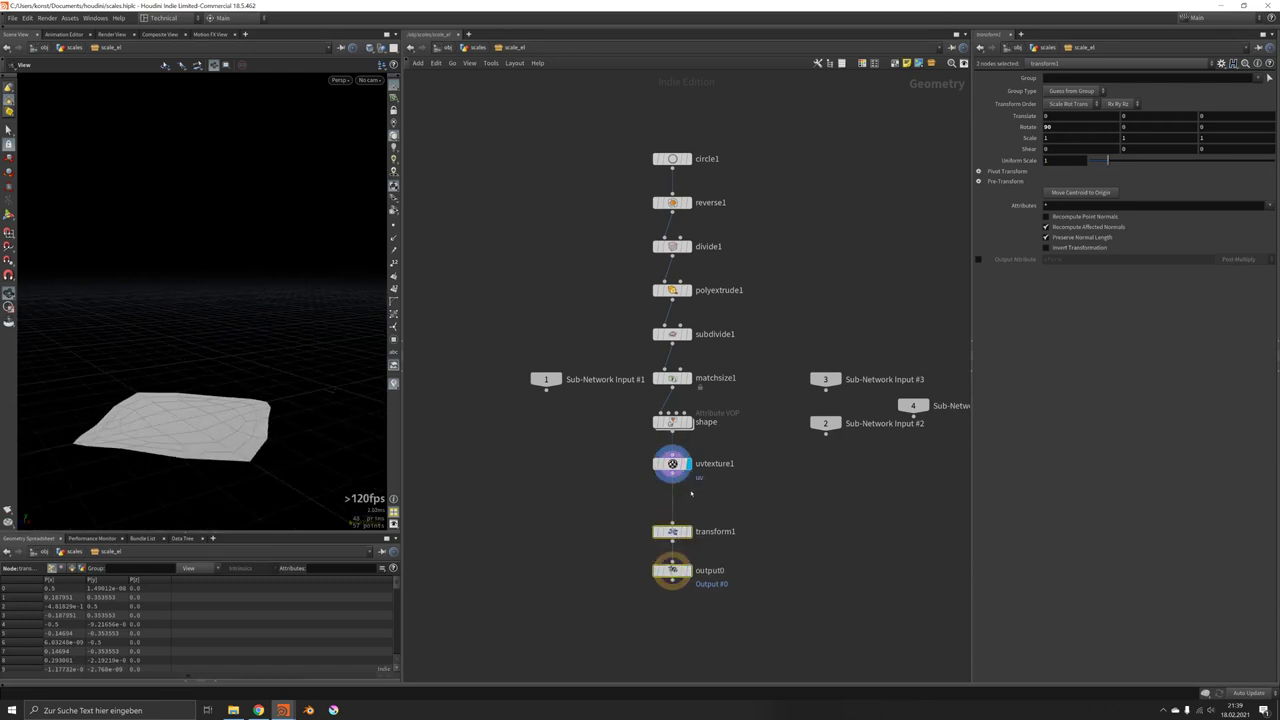
key("Tab")
type("bend")
key("Return")
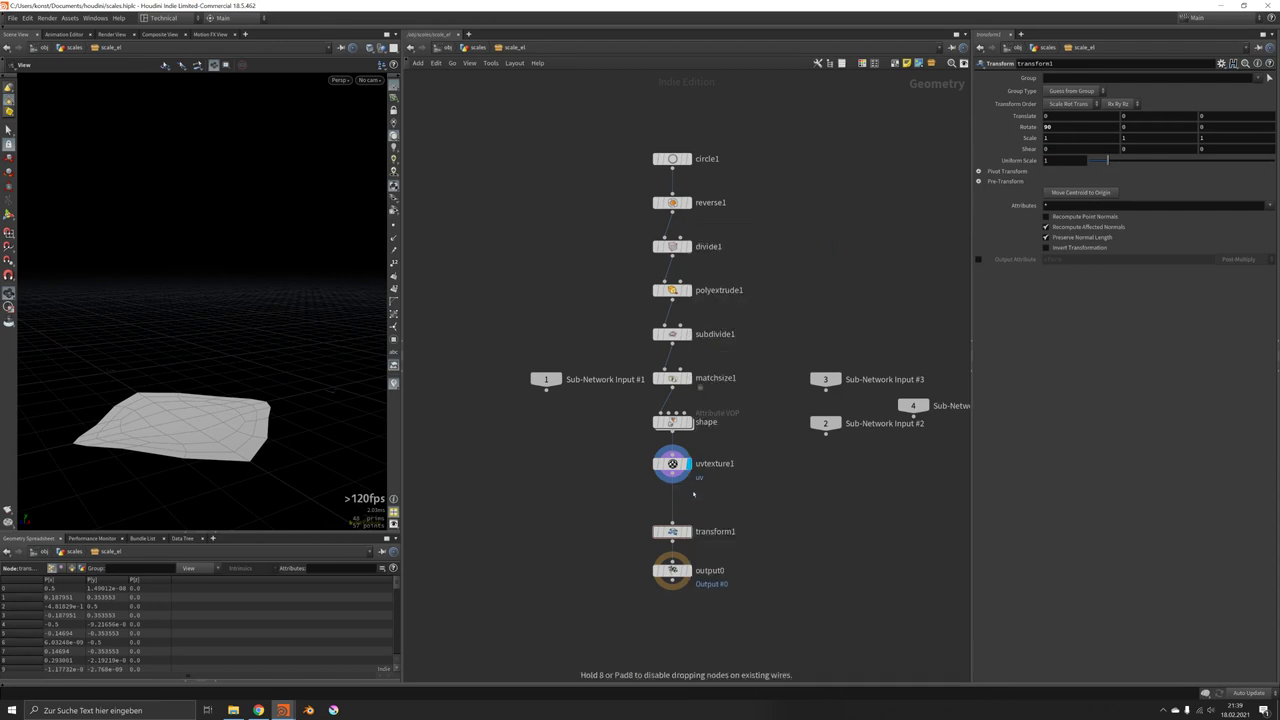
left_click(672, 500)
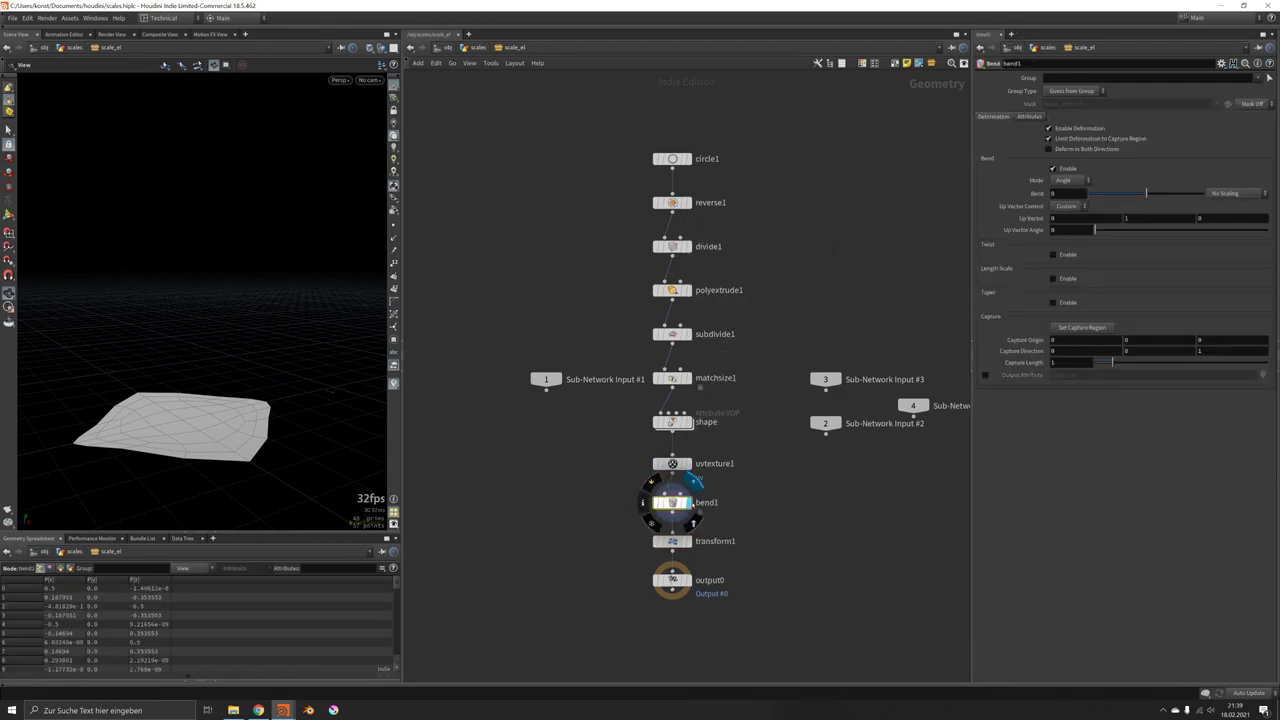
left_click(689, 502)
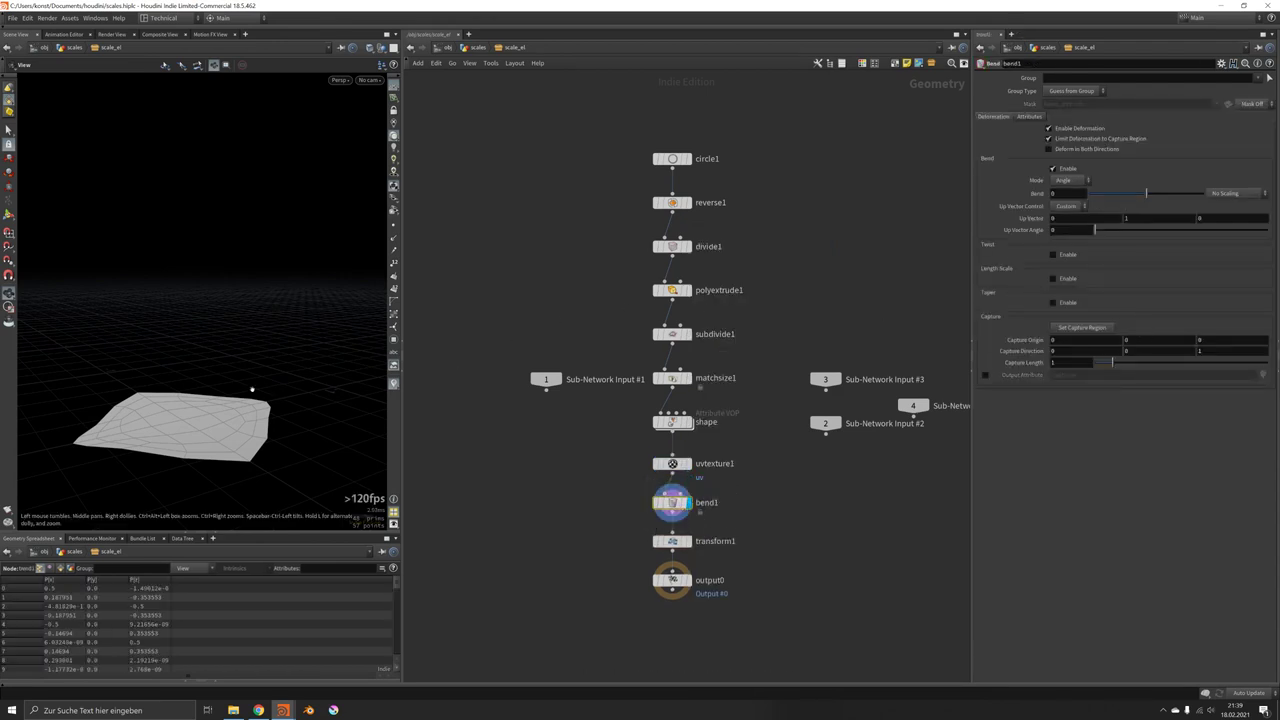
Step: Set bend1's Capture Origin Z to -0.5 and its Bend angle to 47, and inspect the curved scale
left_click_drag(251, 389, 235, 366)
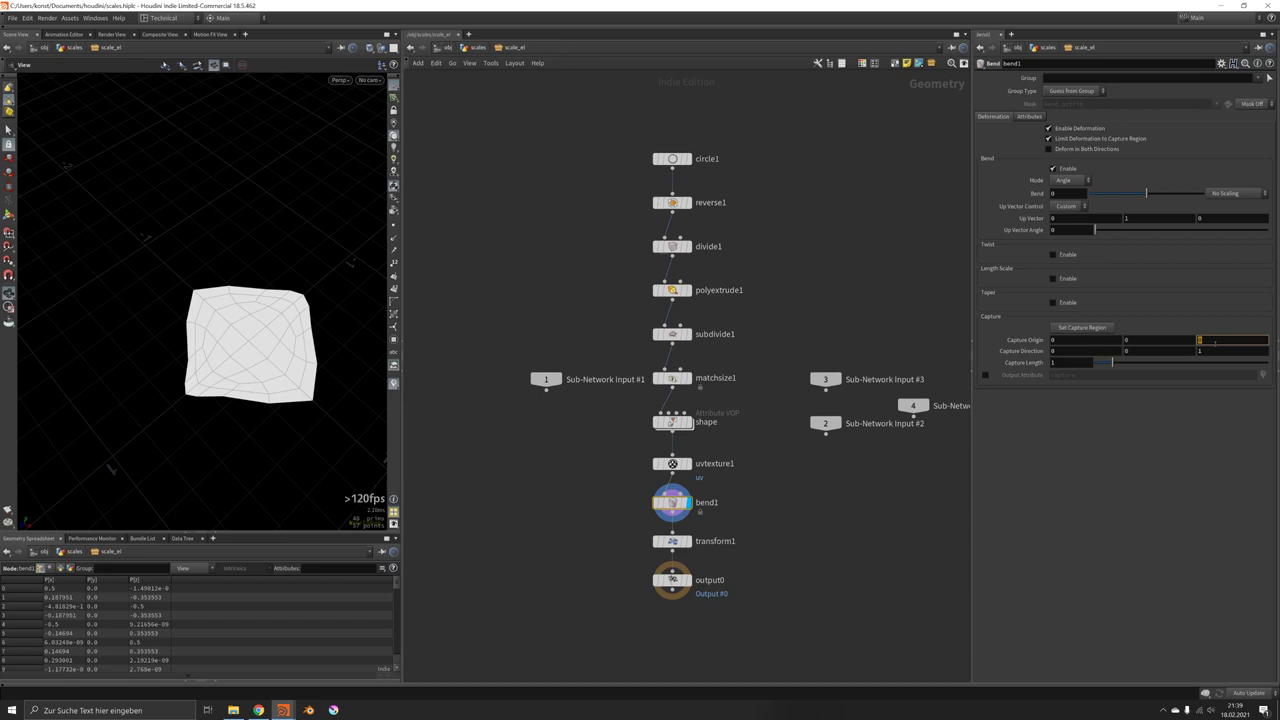
key("Tab")
key("Tab")
key("Tab")
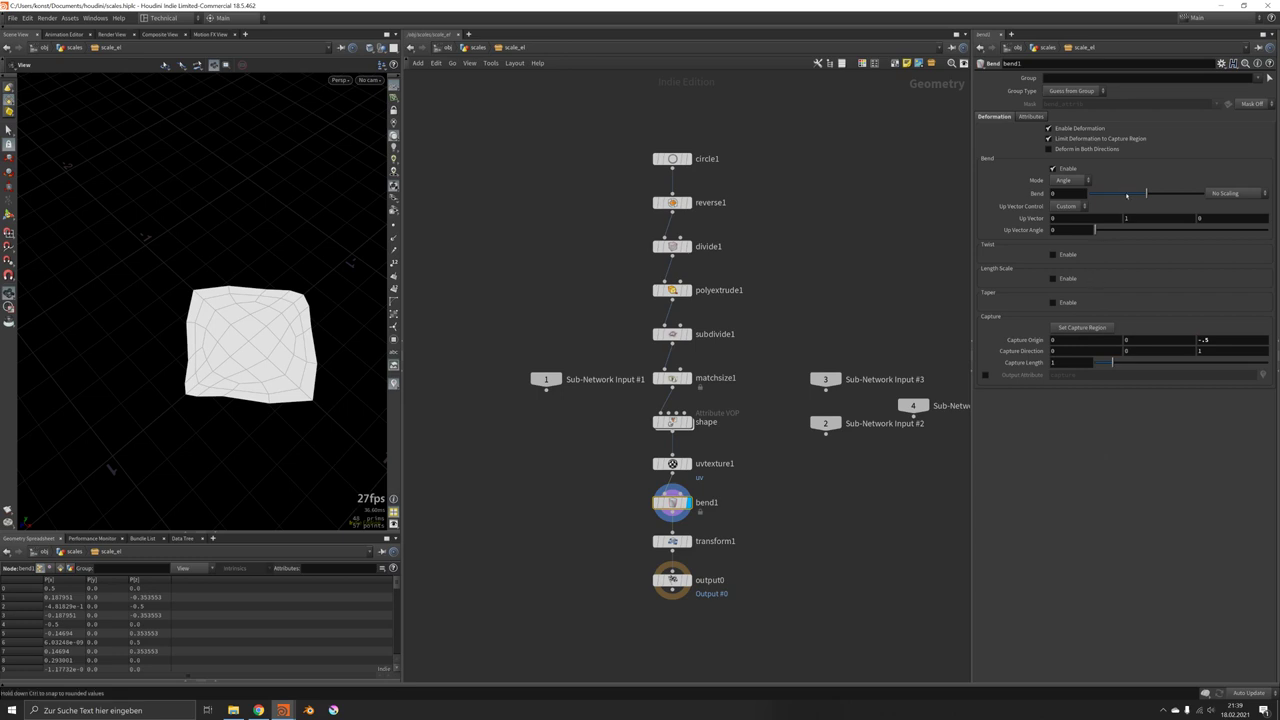
left_click_drag(1151, 198, 1180, 200)
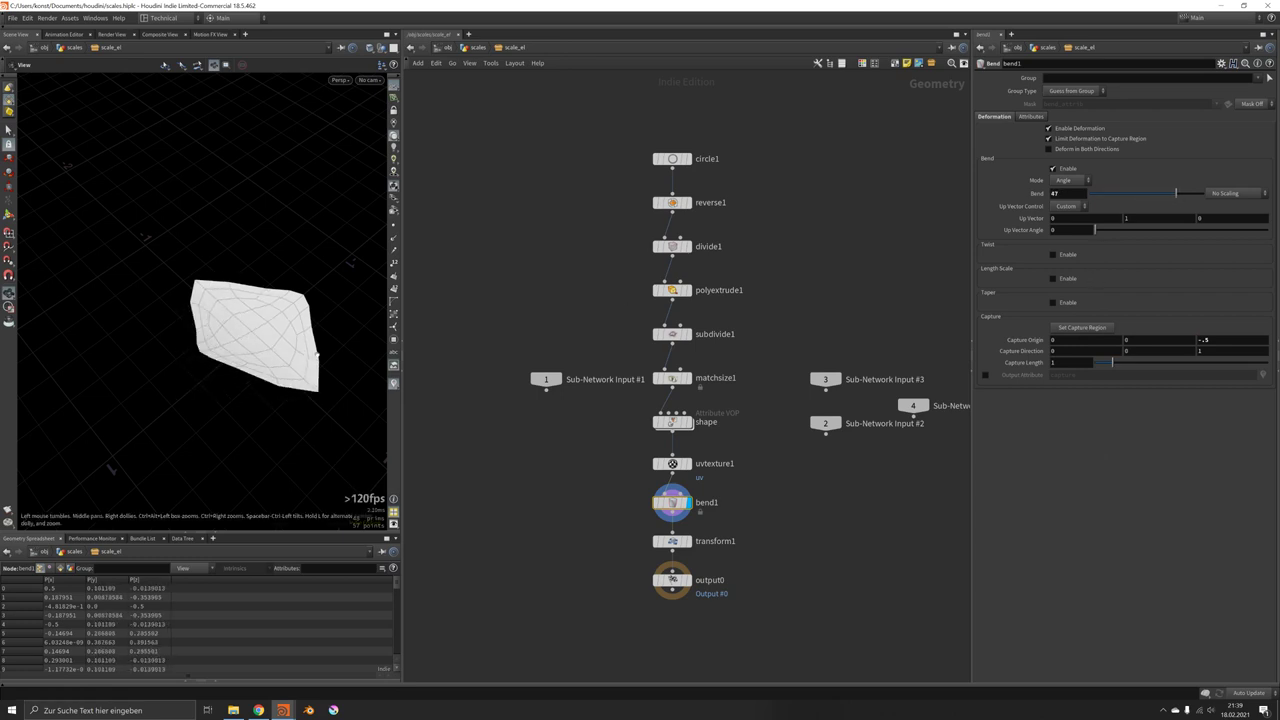
left_click_drag(262, 376, 322, 376)
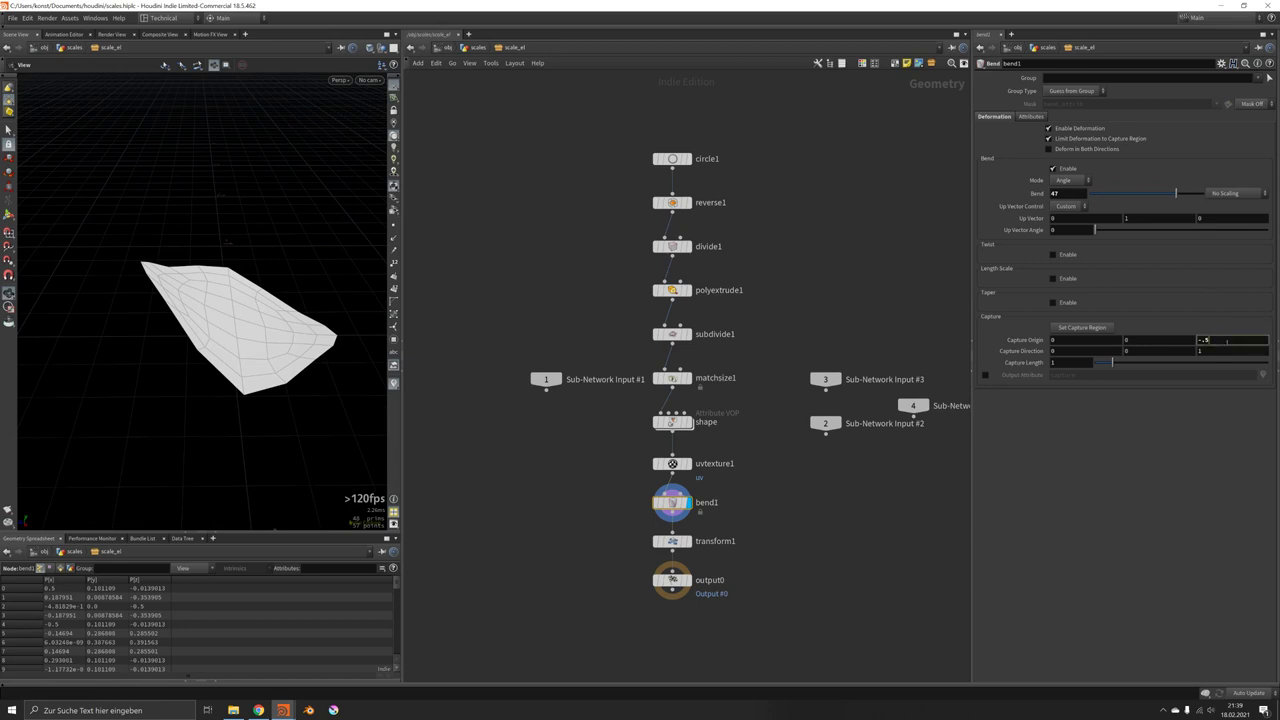
Step: Set bend1's Capture Origin Z to -0.2 and raise the Bend angle to 90
left_click(1227, 342)
type("-.2")
key("Return")
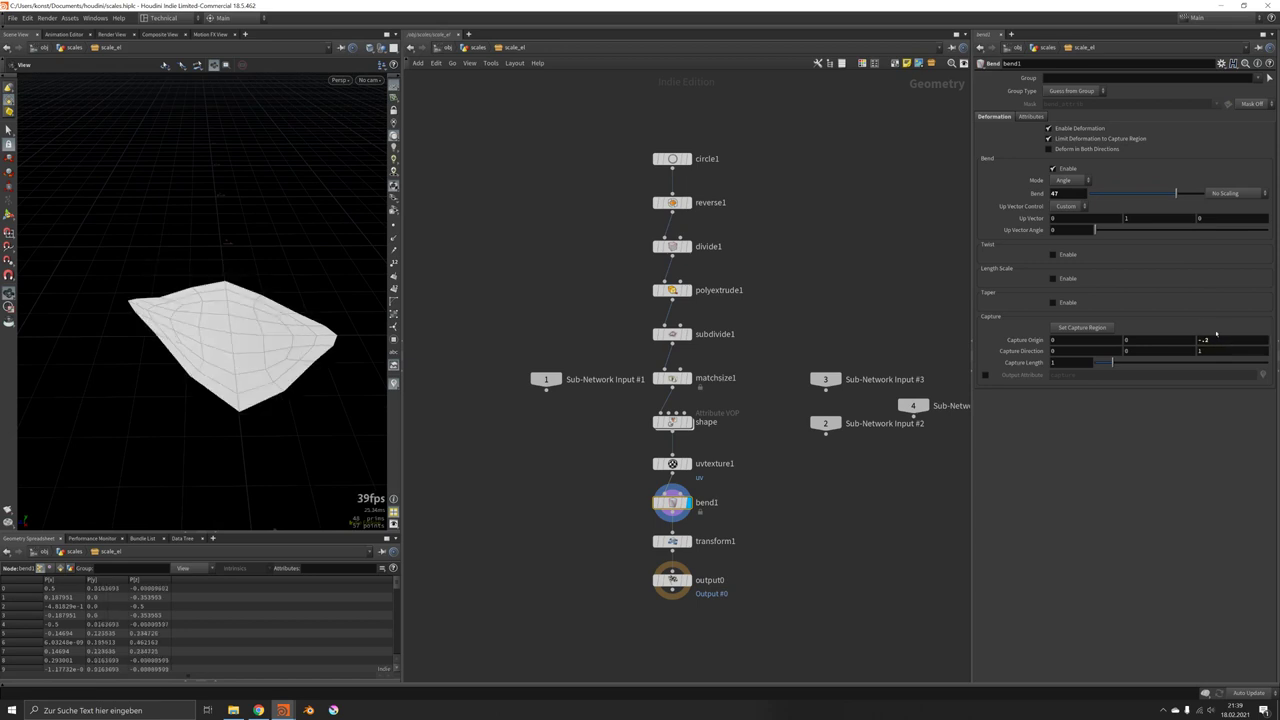
left_click_drag(1190, 204, 1206, 196)
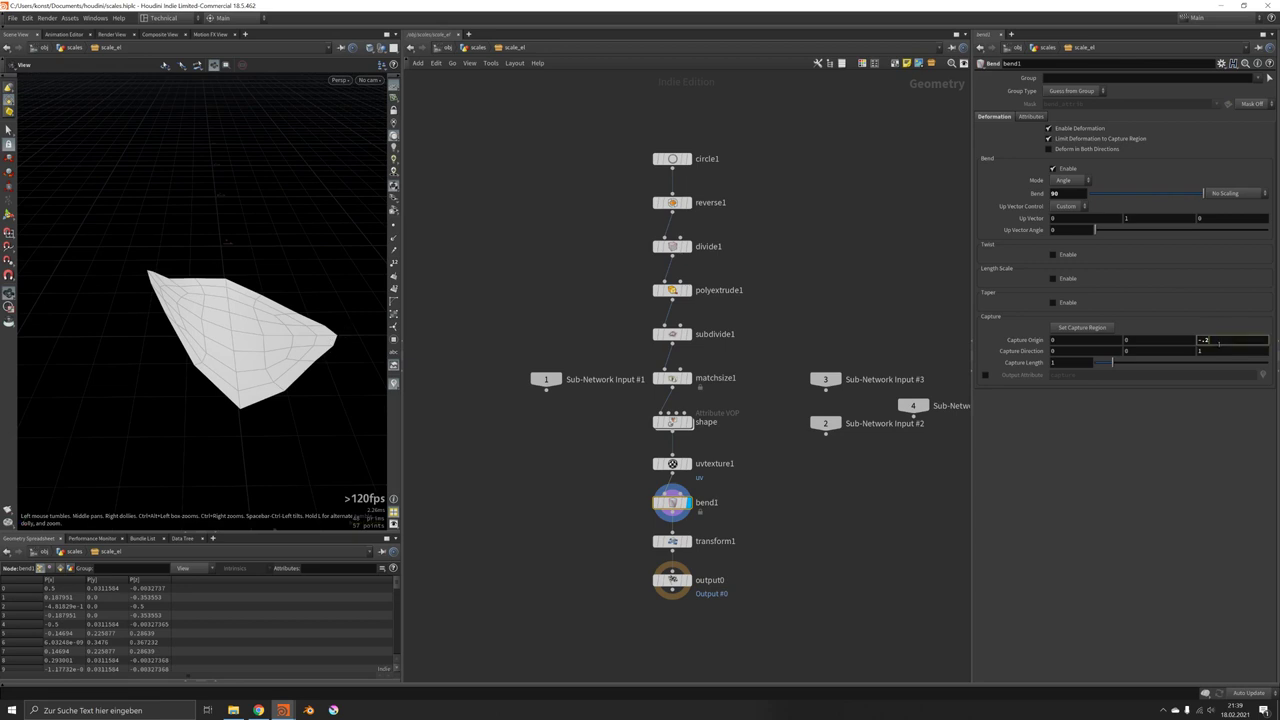
Step: Adjust bend1's Capture Origin Z to -0.3
key("BackSpace")
type("5")
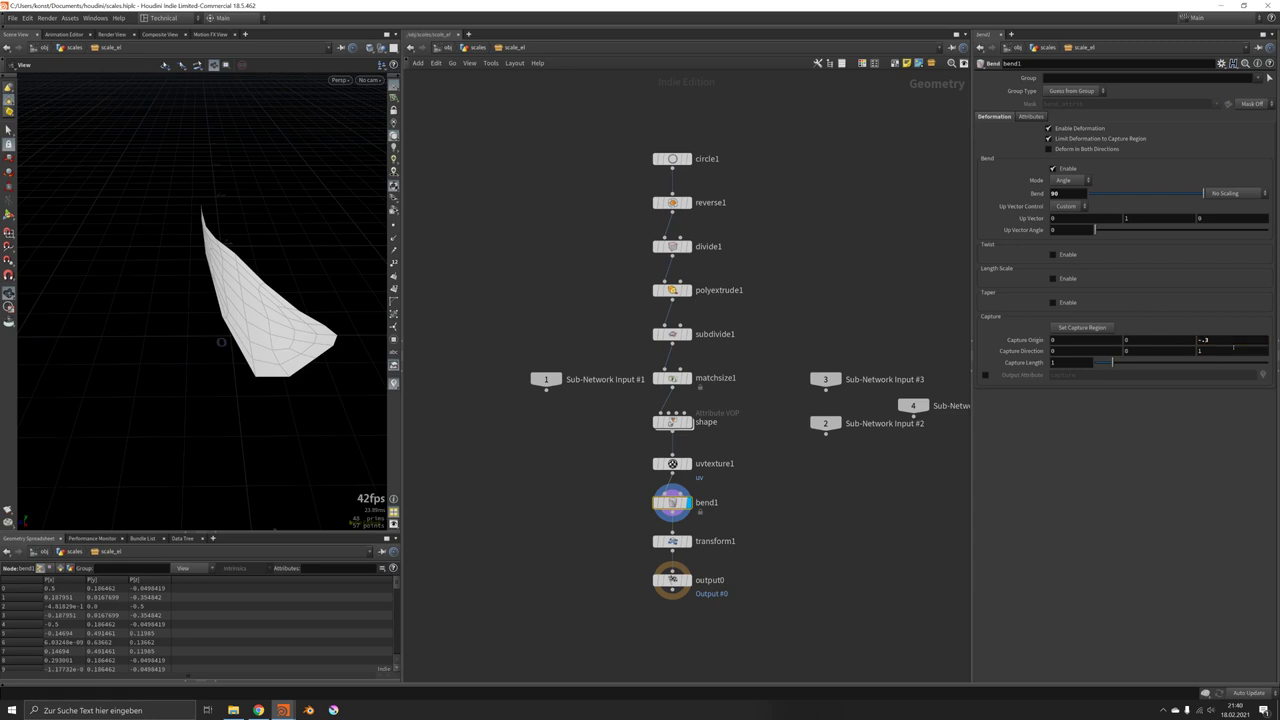
key("Return")
middle_click_drag(805, 541, 817, 486)
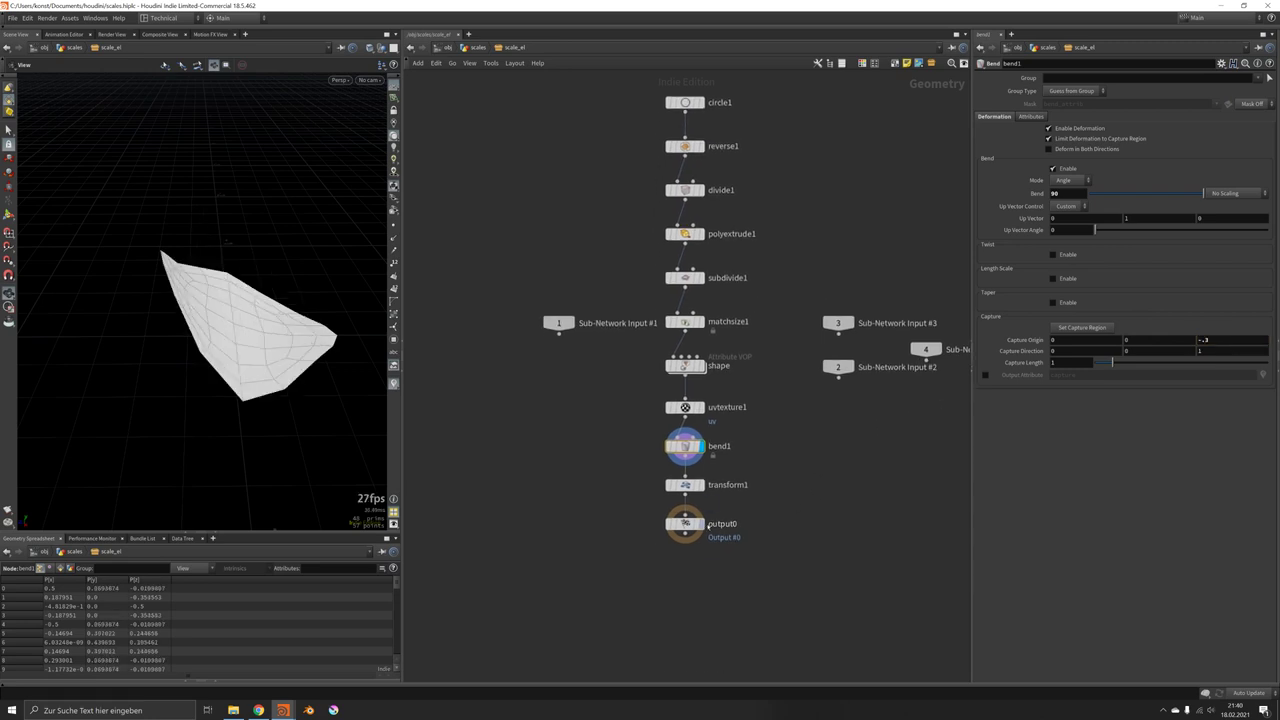
Step: Display output0 inside scale_el, return to the scales network, and inspect the bent scales copied onto the statue
left_click(702, 524)
left_click_drag(330, 325, 222, 310)
key("u")
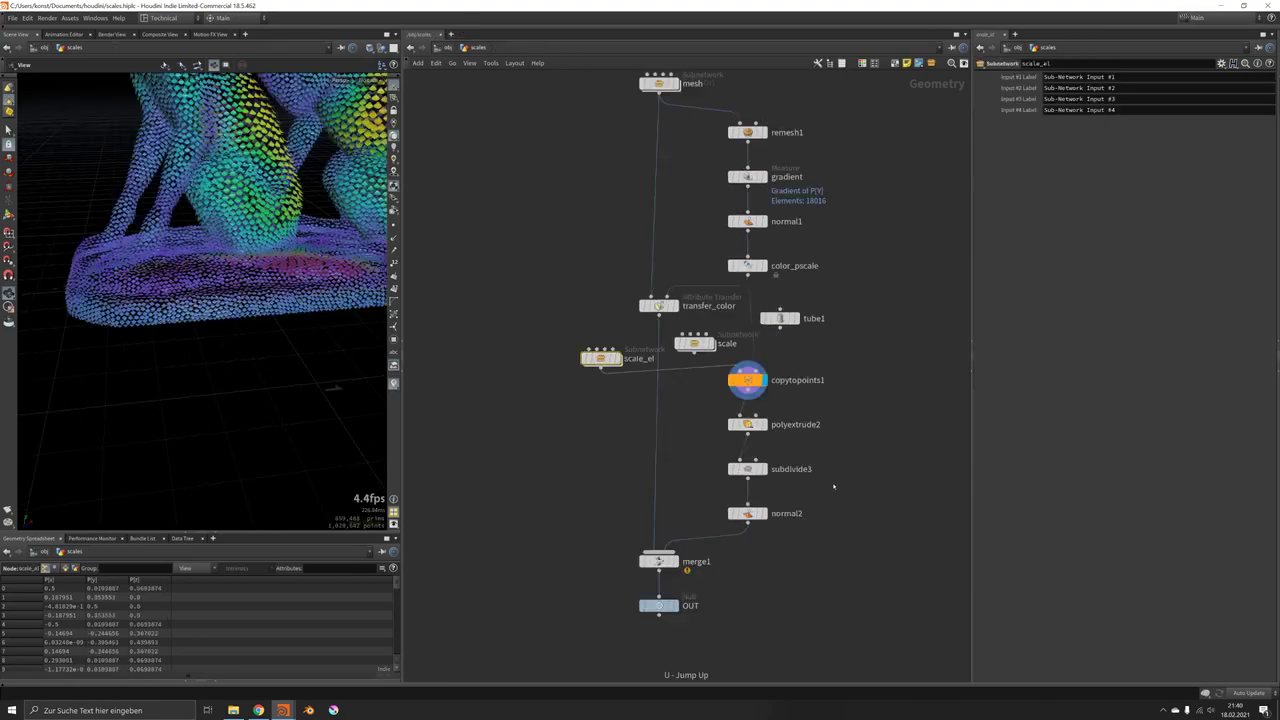
right_click_drag(159, 259, 320, 180)
left_click_drag(320, 180, 242, 212)
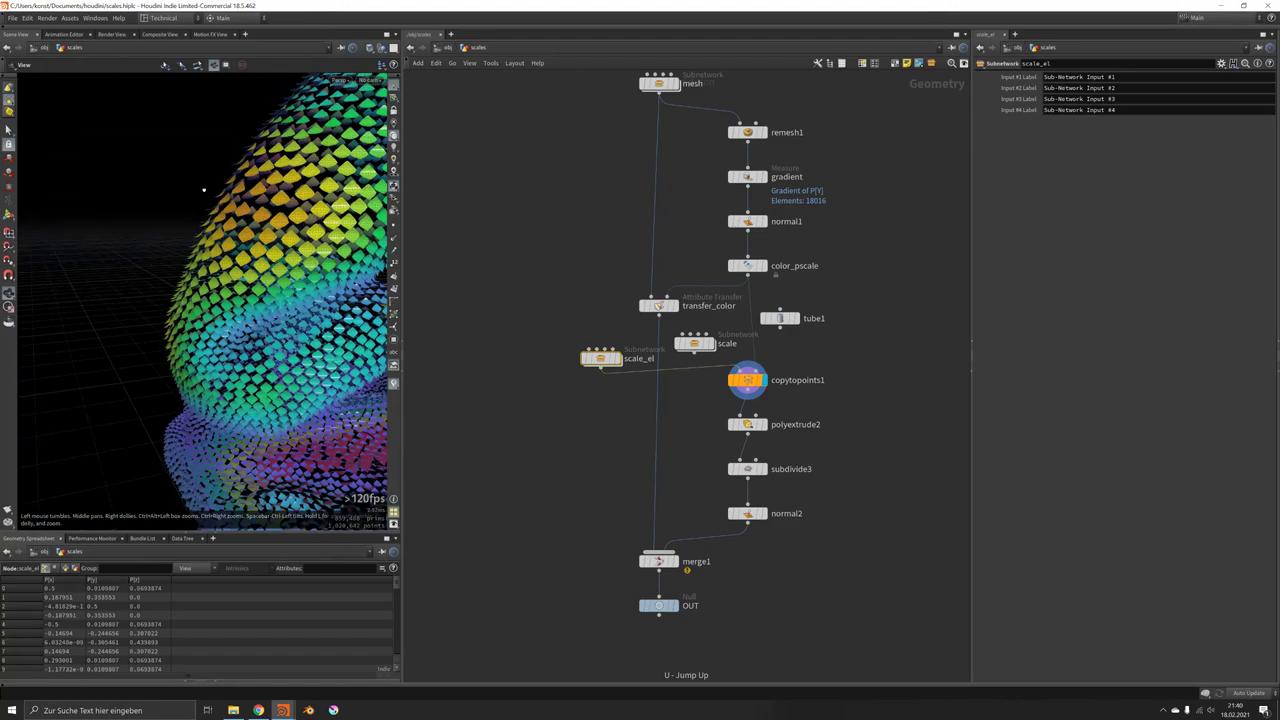
left_click_drag(204, 190, 163, 300)
right_click_drag(163, 300, 249, 276)
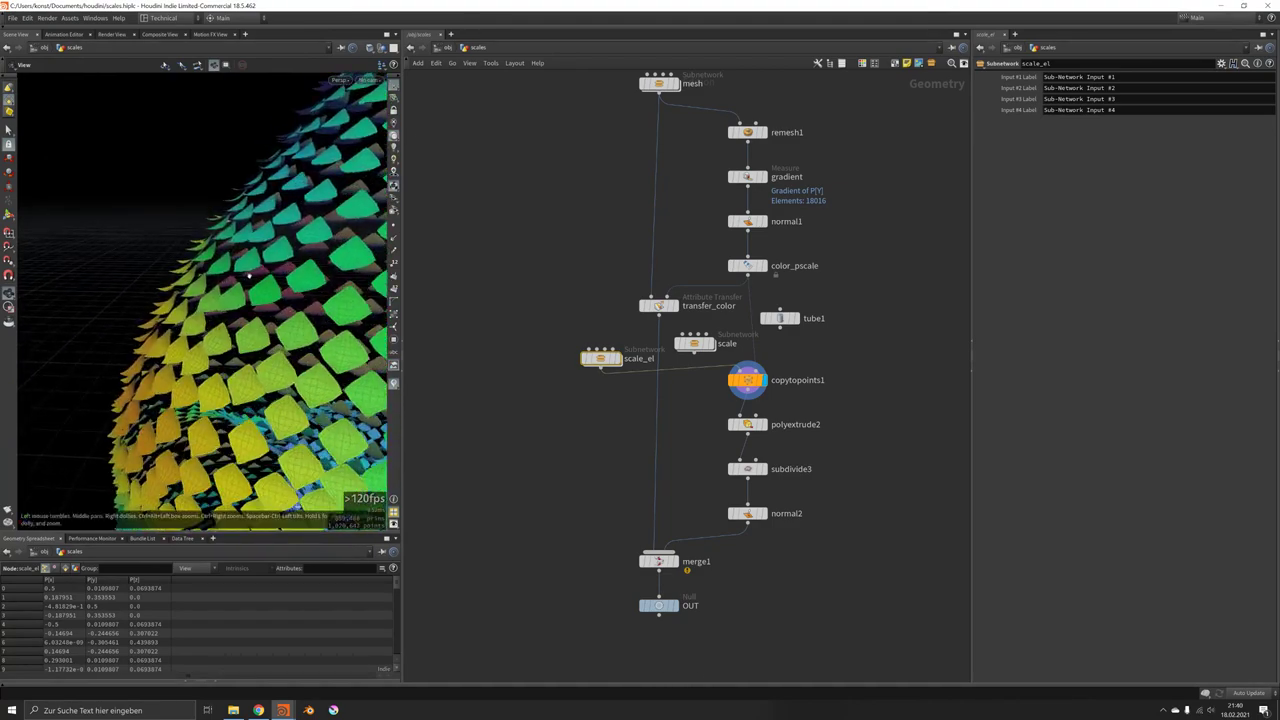
mouse_move(249, 277)
left_mouse_down()
mouse_move(204, 283)
mouse_move(250, 285)
left_mouse_up()
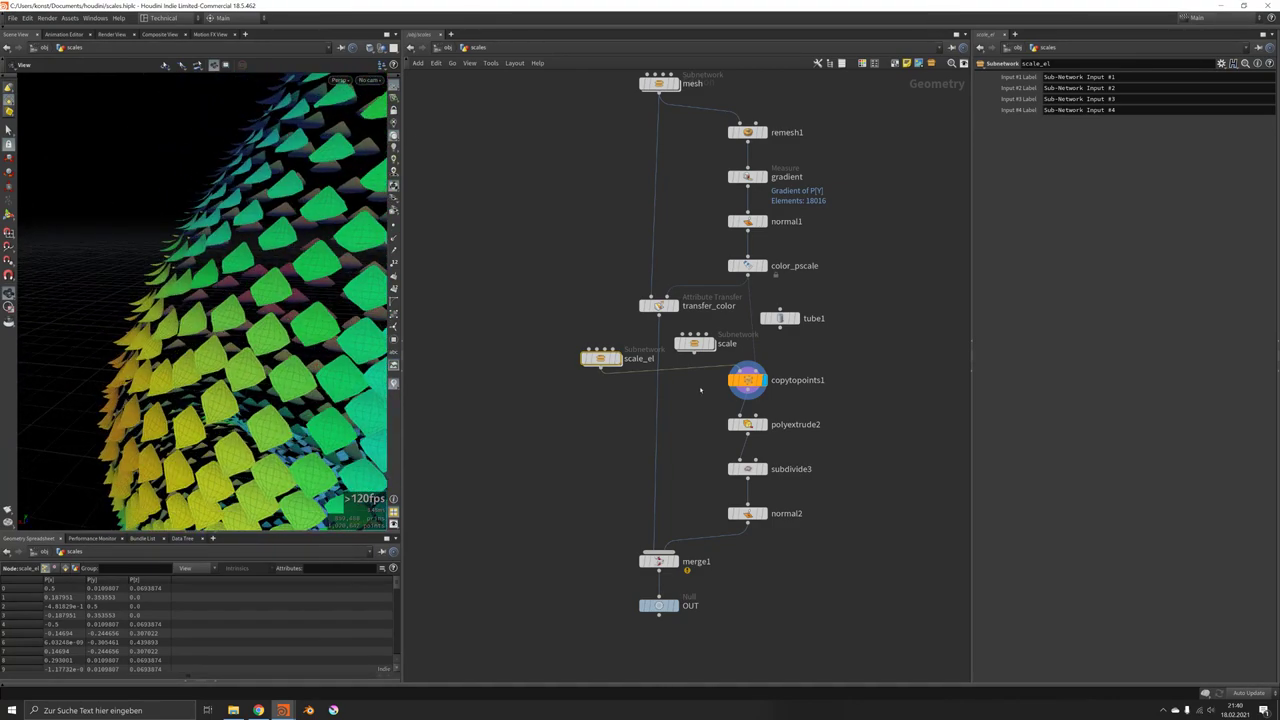
Step: Set transform1's Uniform Scale to 2 inside scale_el, return to the scales network, and inspect how the enlarged scales overlap
double_click(607, 361)
left_click(685, 485)
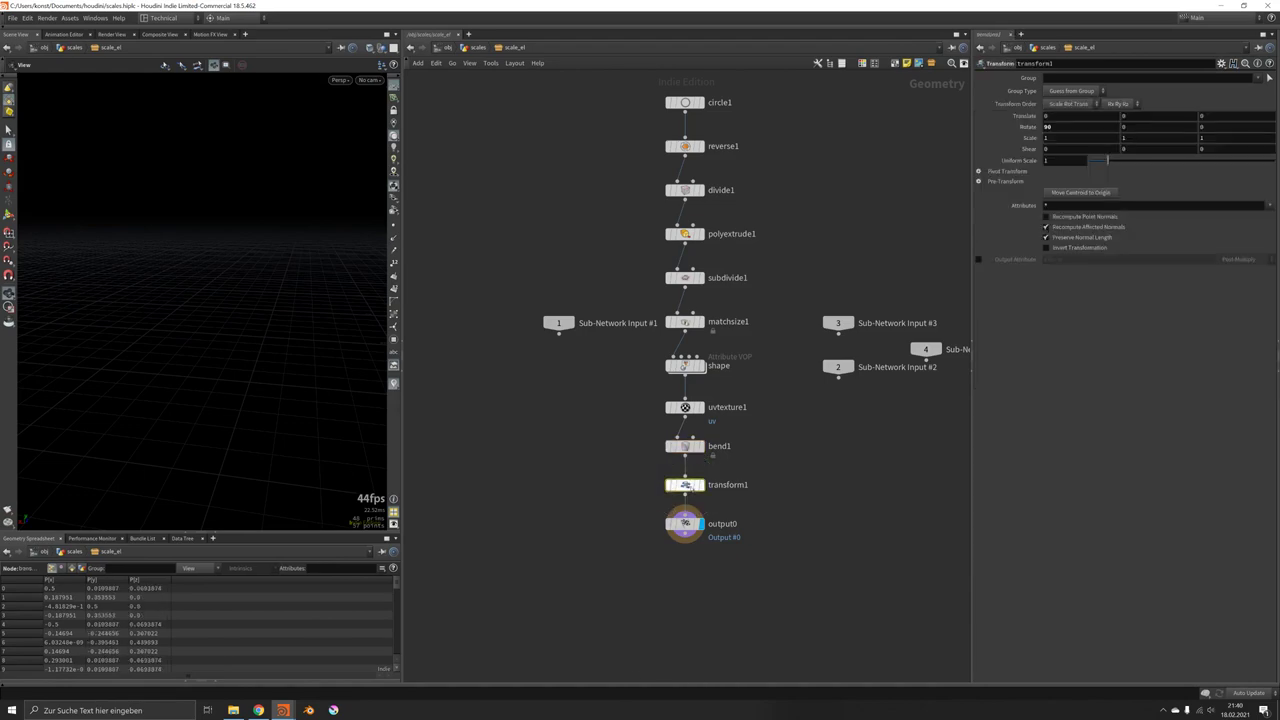
double_click(1067, 163)
type("2")
key("Return")
key("u")
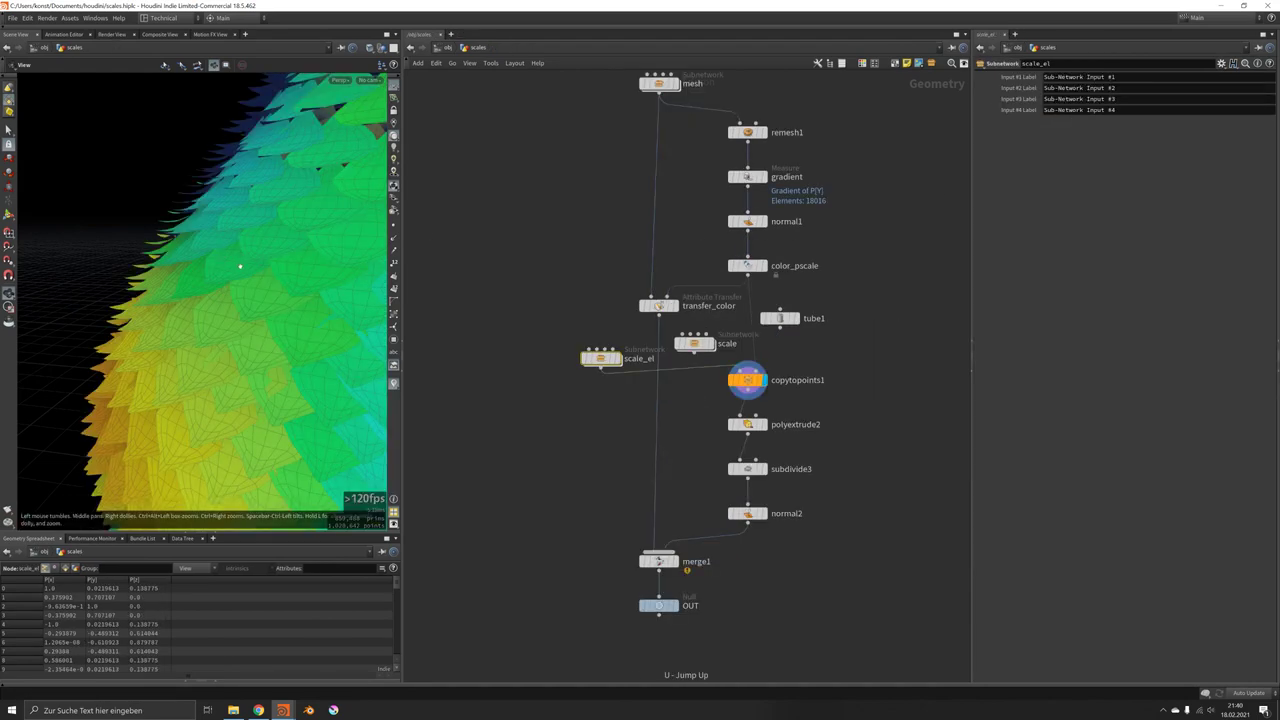
left_click_drag(240, 266, 335, 285)
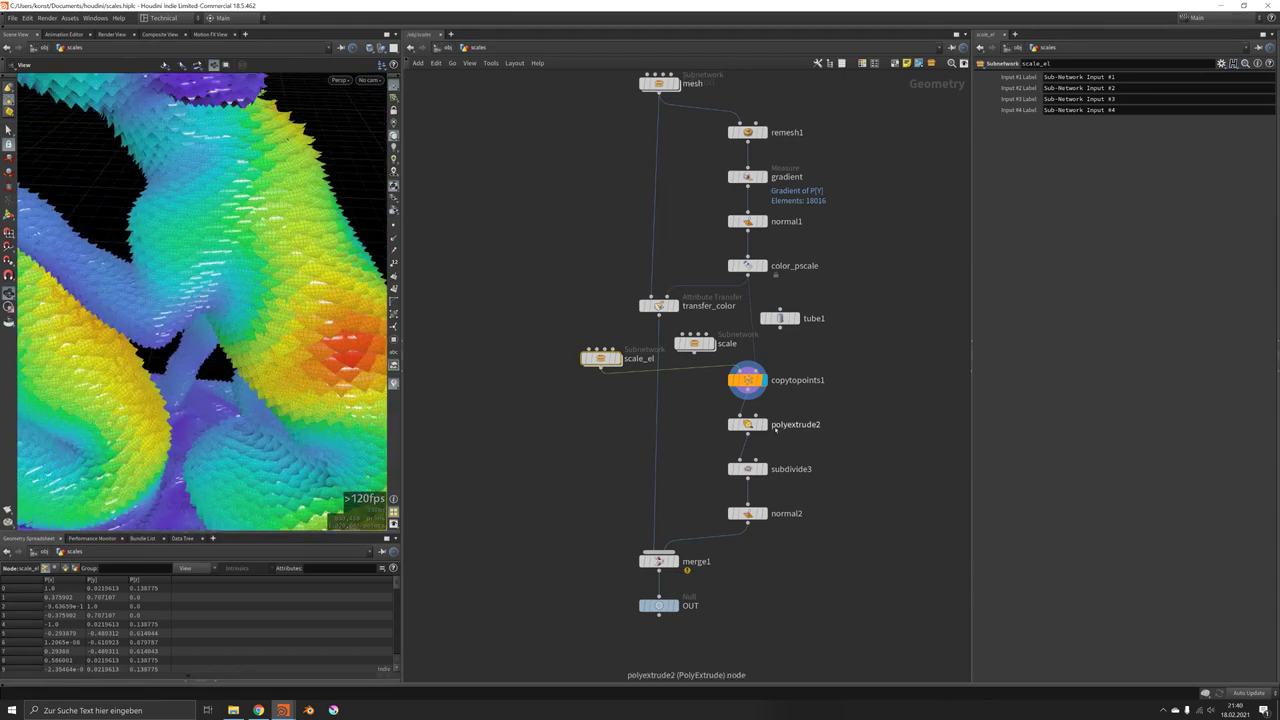
Step: Display polyextrude2 and subdivide3 in turn to examine the thickness and smoothing of the copied scales up close
mouse_move(770, 431)
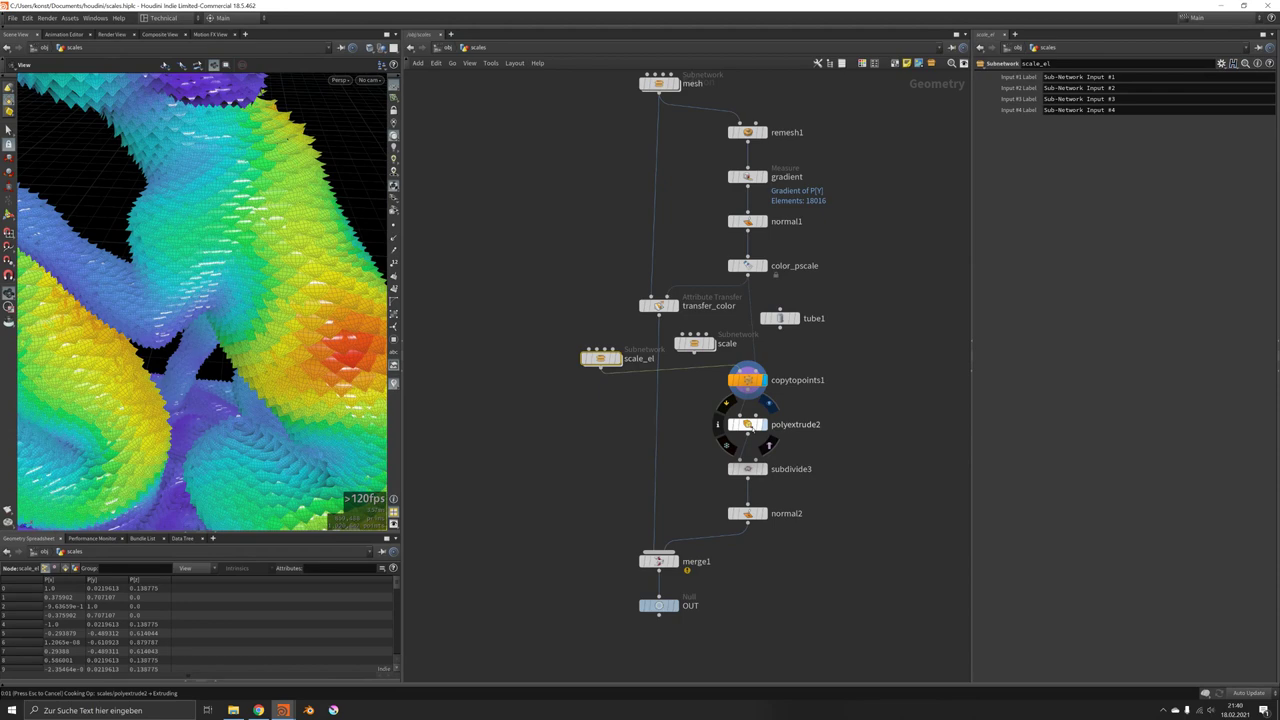
left_click(748, 425)
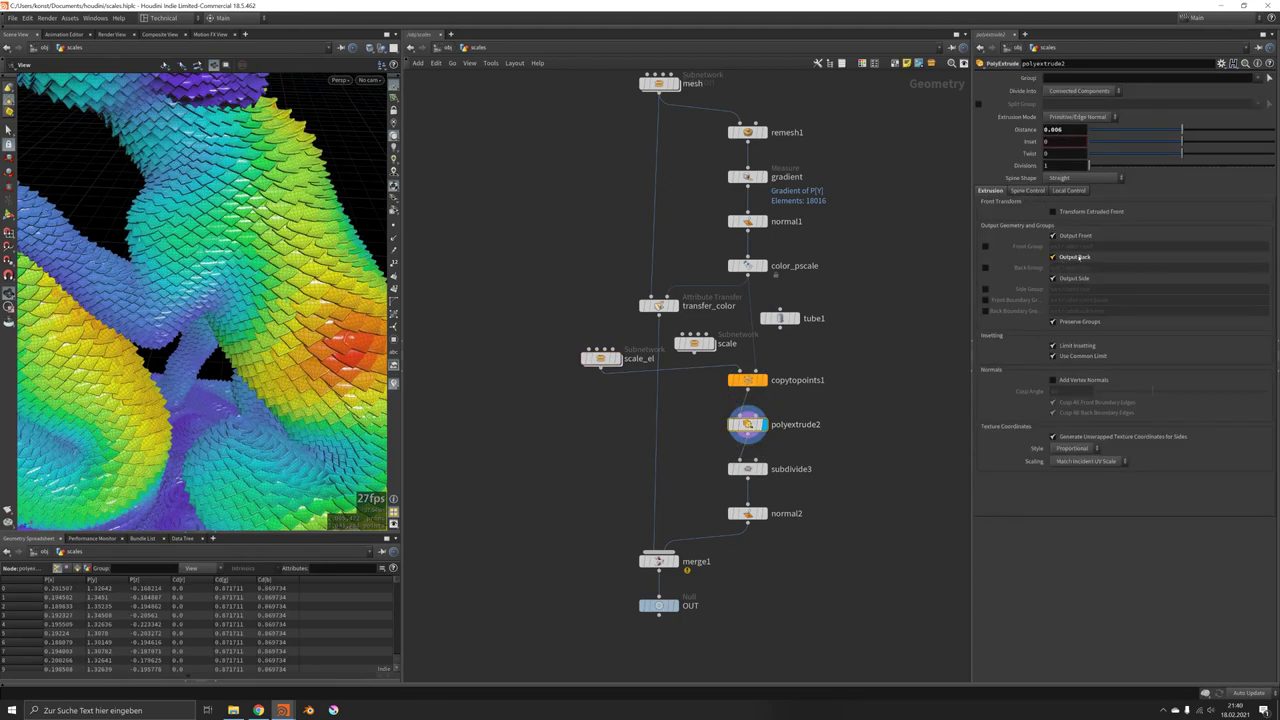
left_click_drag(318, 300, 300, 246, "alt")
right_click_drag(300, 246, 505, 276, "alt")
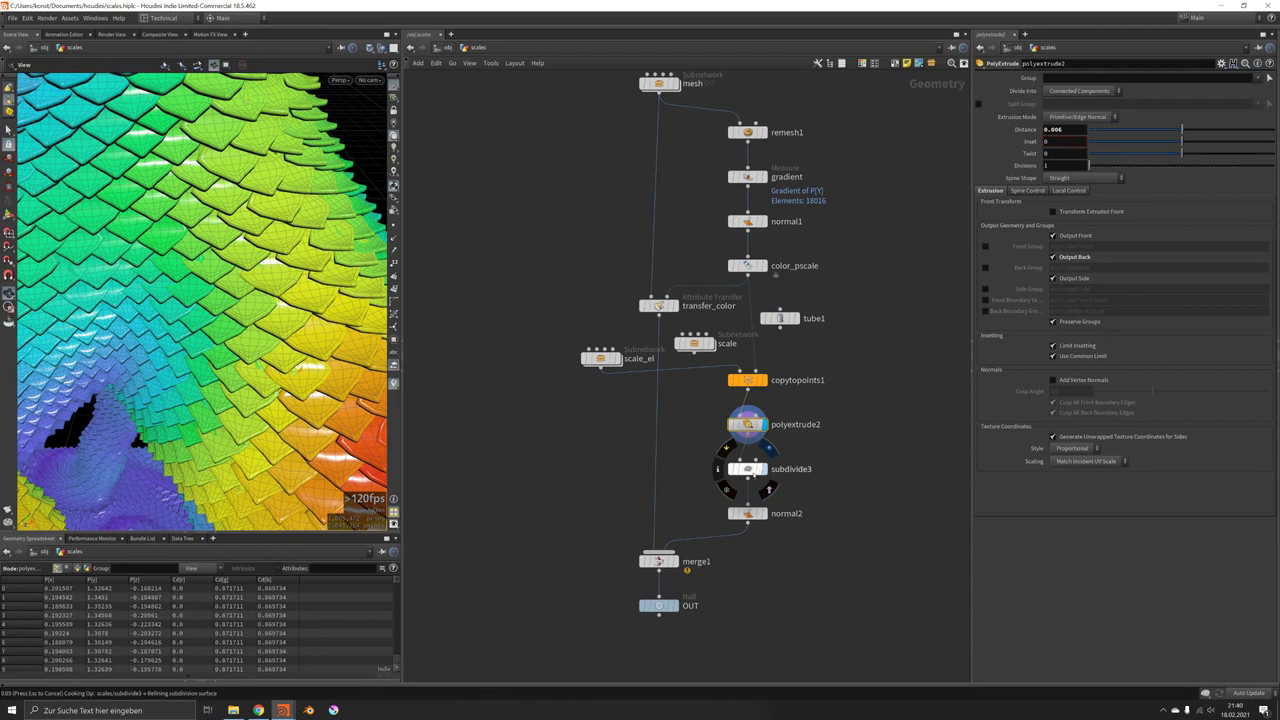
left_click(750, 470)
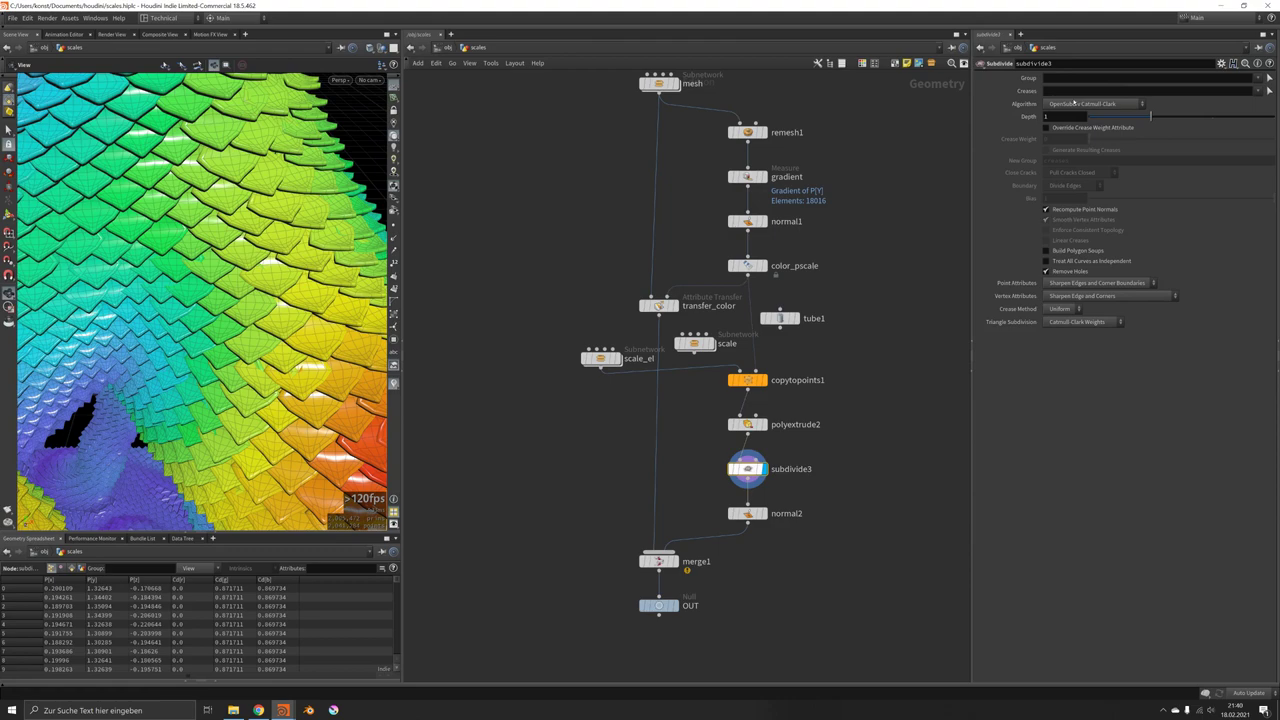
left_click_drag(232, 262, 350, 300, "alt")
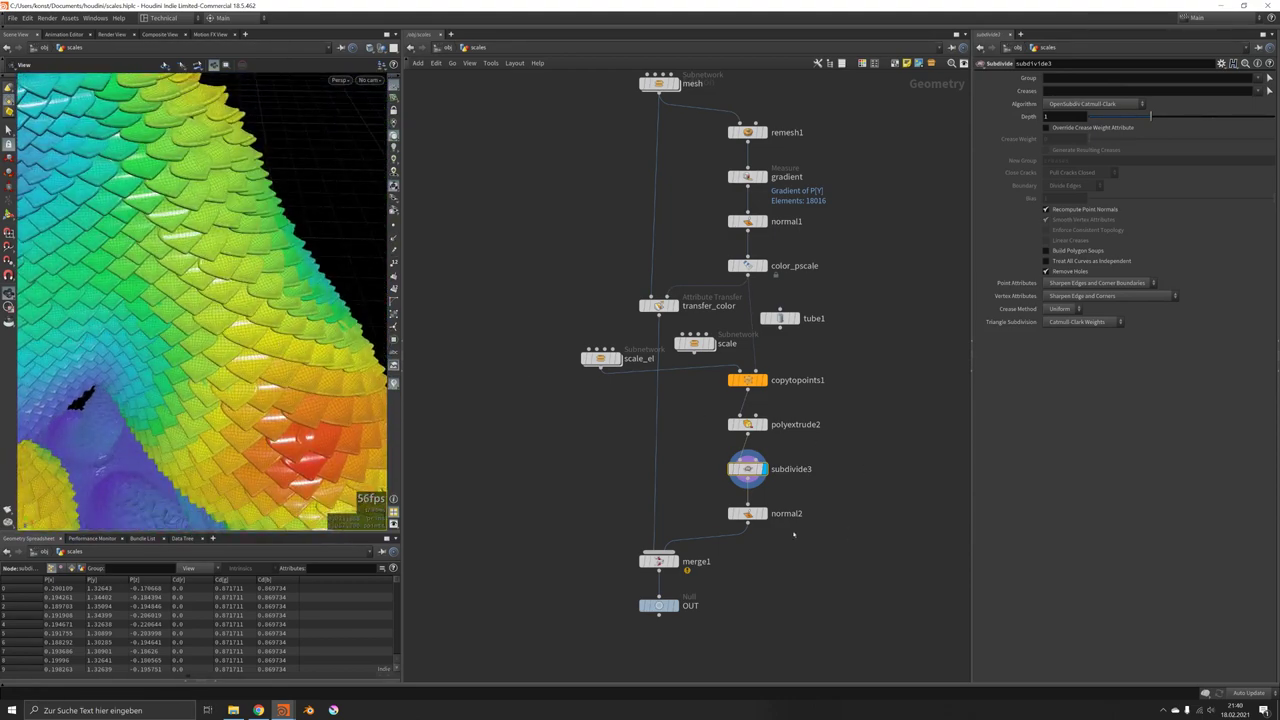
Step: Display normal2, set its Cusp Angle to 180, and inspect the shading of the scales
left_click(748, 513)
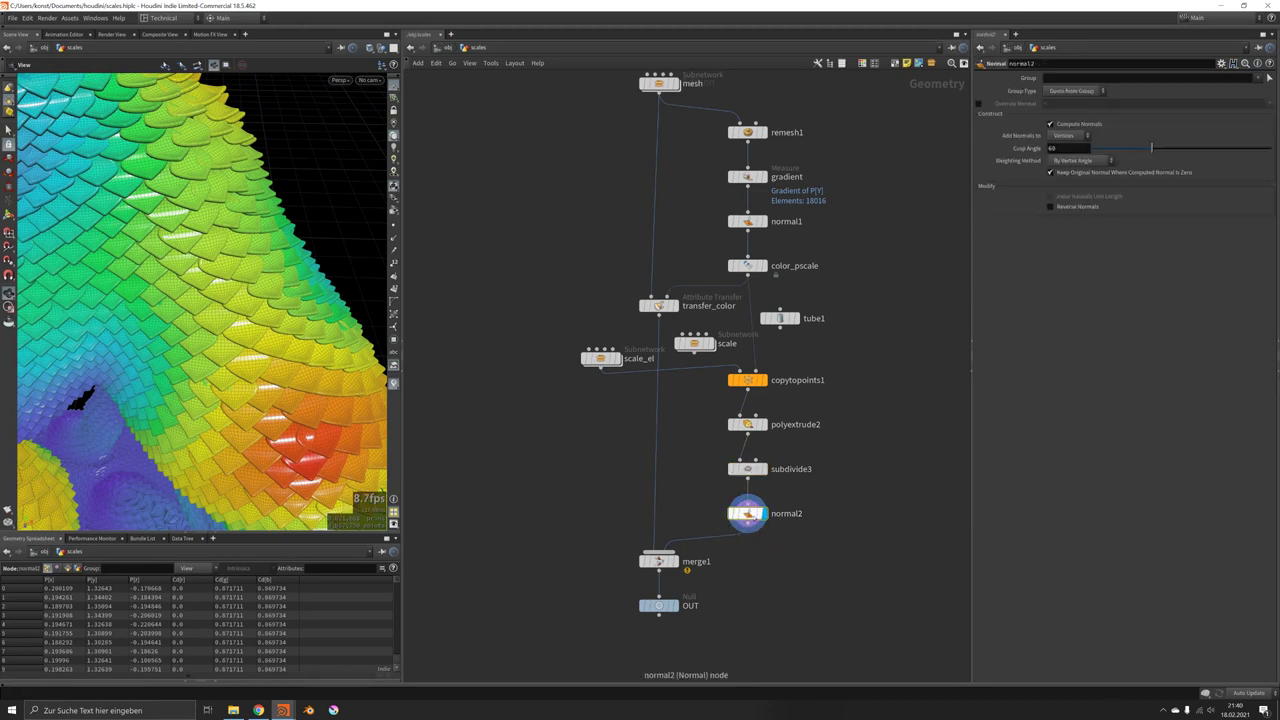
left_click_drag(1253, 138, 1248, 146)
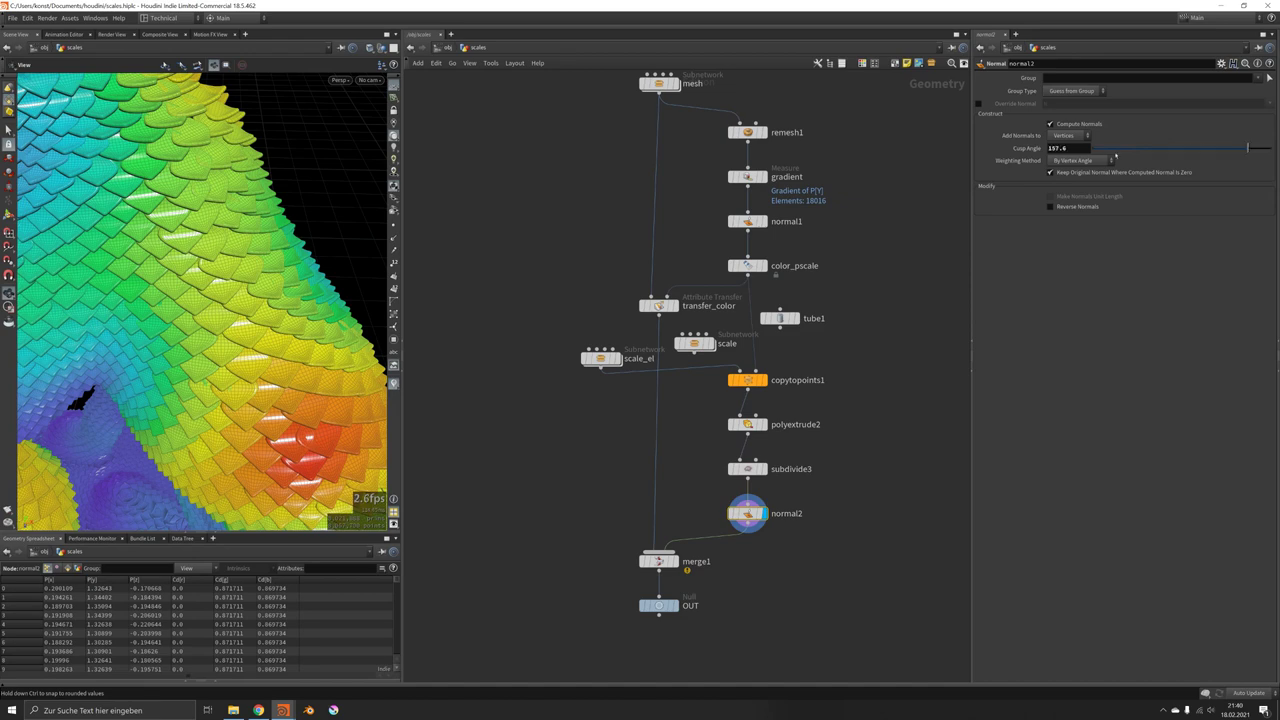
double_click(1080, 152)
type("180")
key("Return")
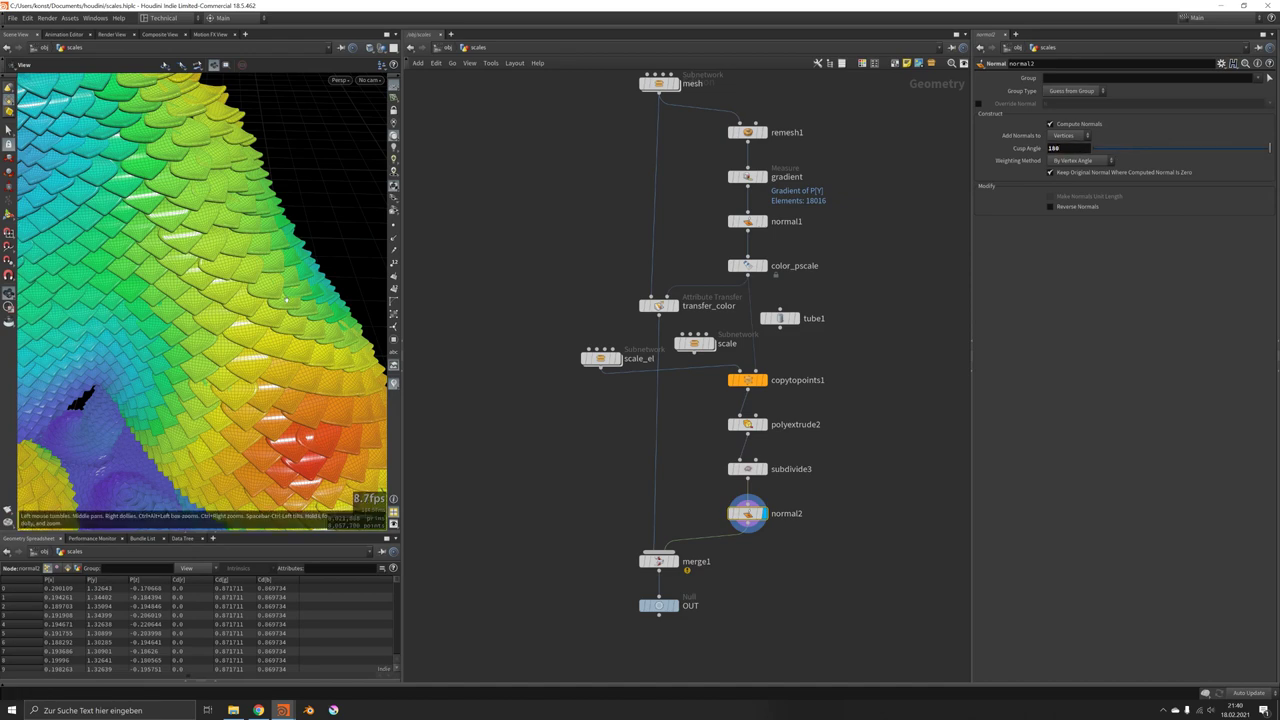
scroll(264, 268, "down", 4)
left_click_drag(256, 272, 277, 231)
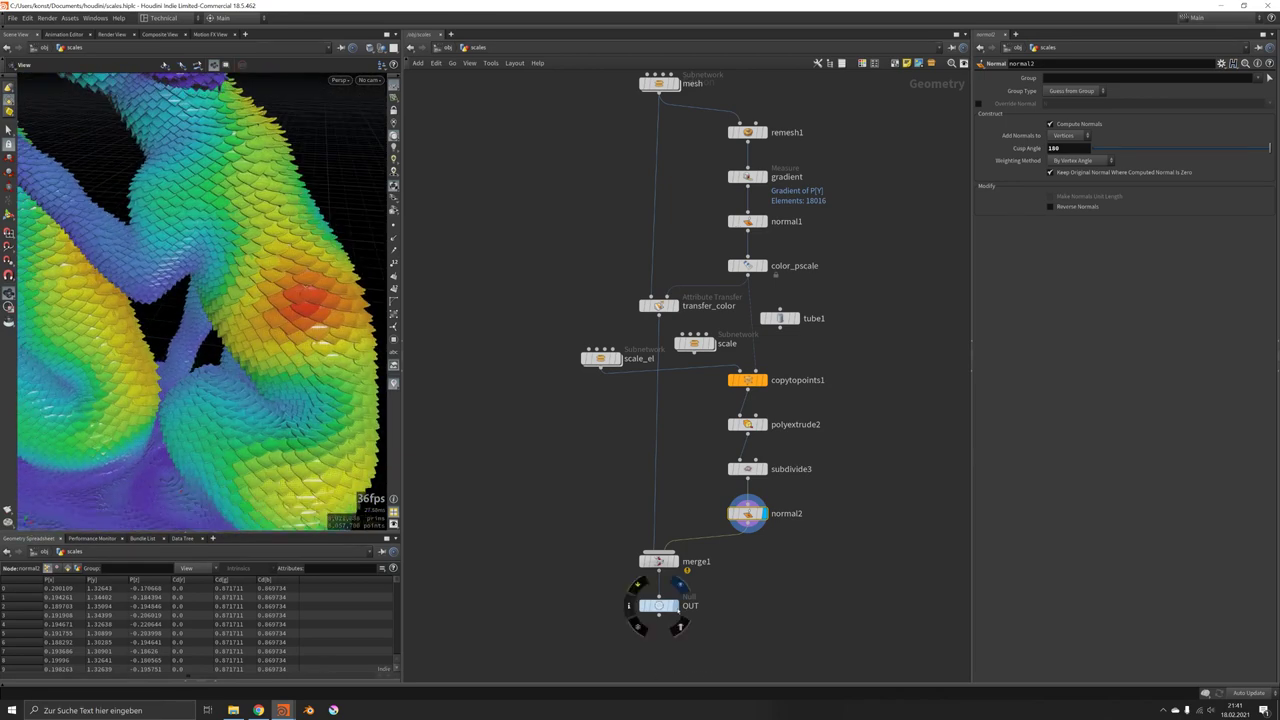
Step: Display the OUT null at the end of the scales network
left_click(674, 582)
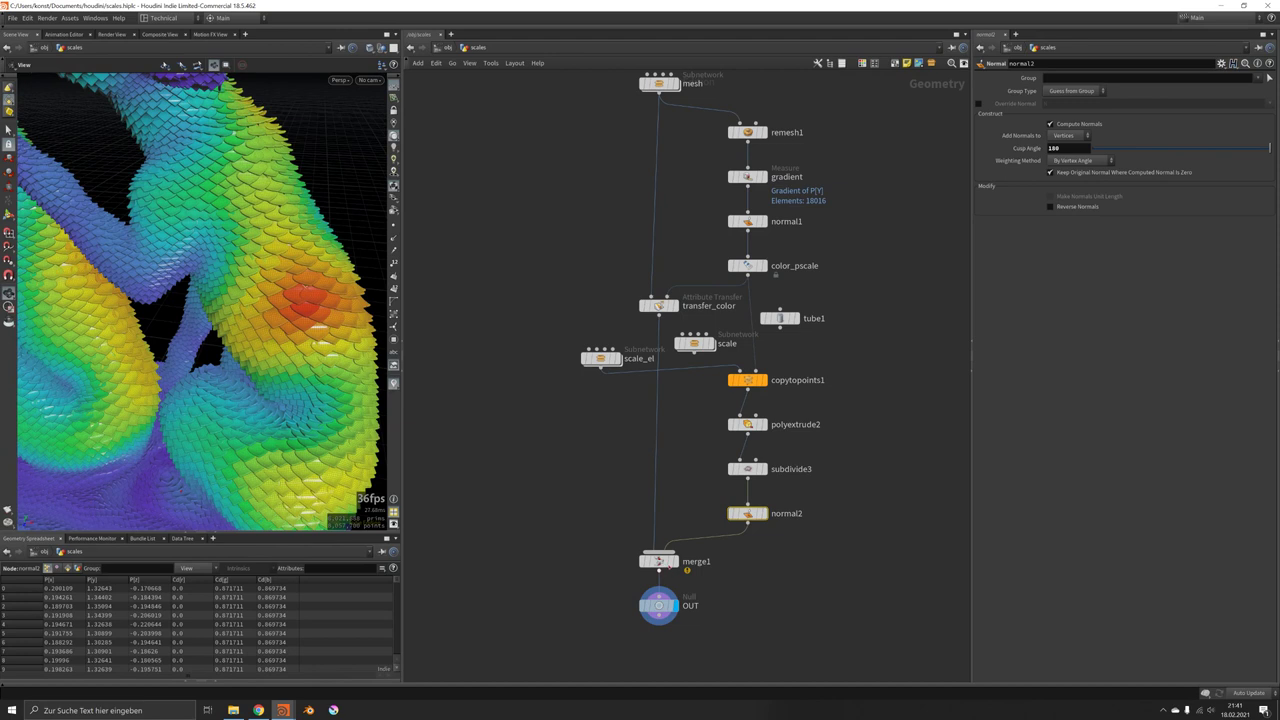
mouse_move(668, 561)
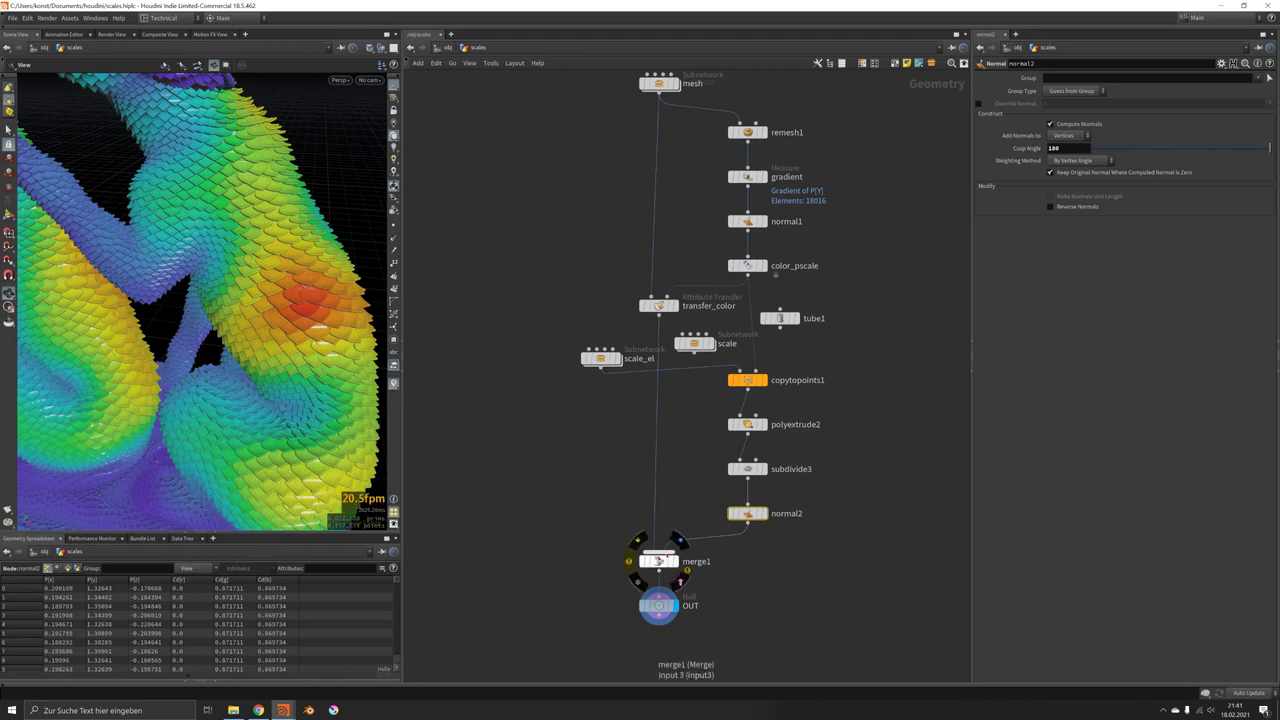